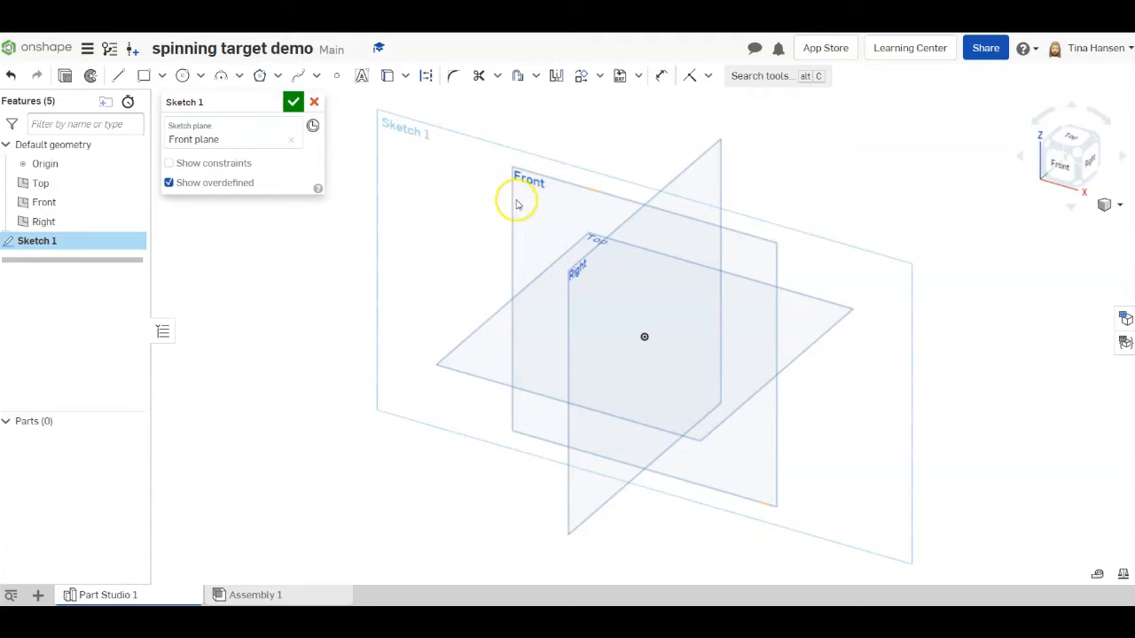
Sketch a closed L-shaped profile on the Front plane, about 34 mm wide and 51 mm tall, with its outer corner at the origin.
{"action": "right_click", "coordinate": [459, 206]}
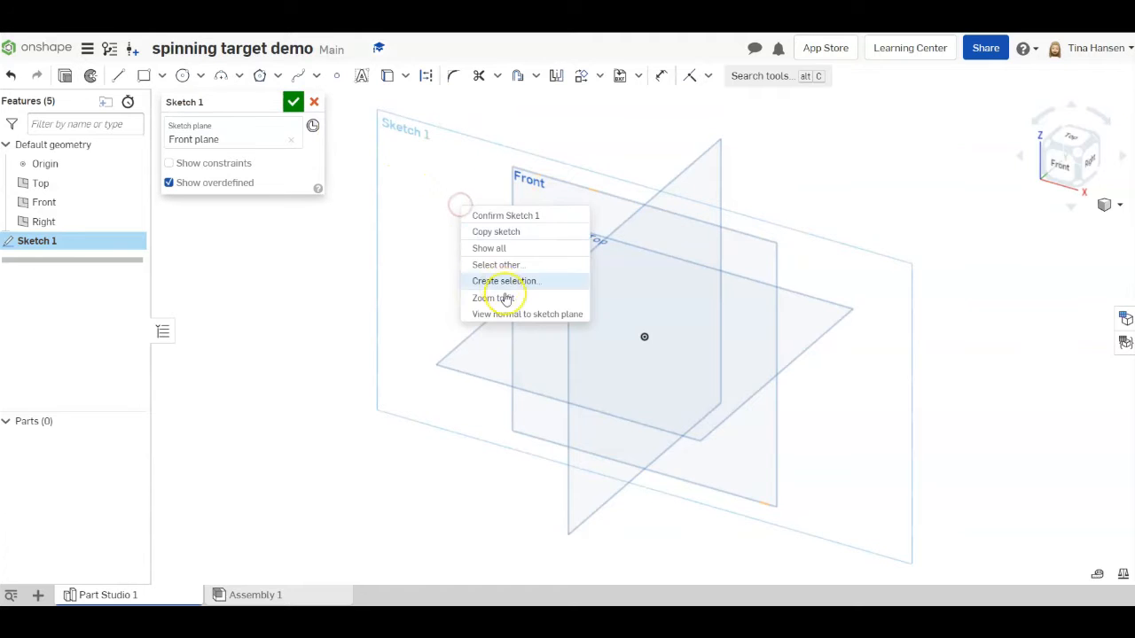
{"action": "left_click", "coordinate": [515, 314]}
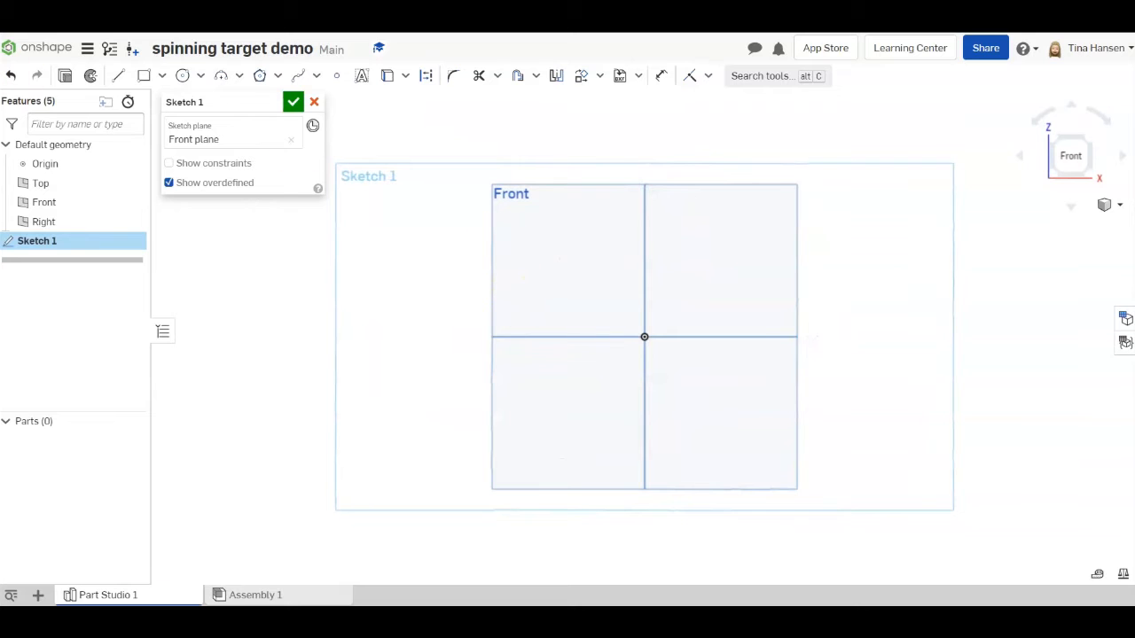
{"action": "left_click", "coordinate": [119, 76]}
{"action": "left_click", "coordinate": [644, 234]}
{"action": "left_click", "coordinate": [630, 234]}
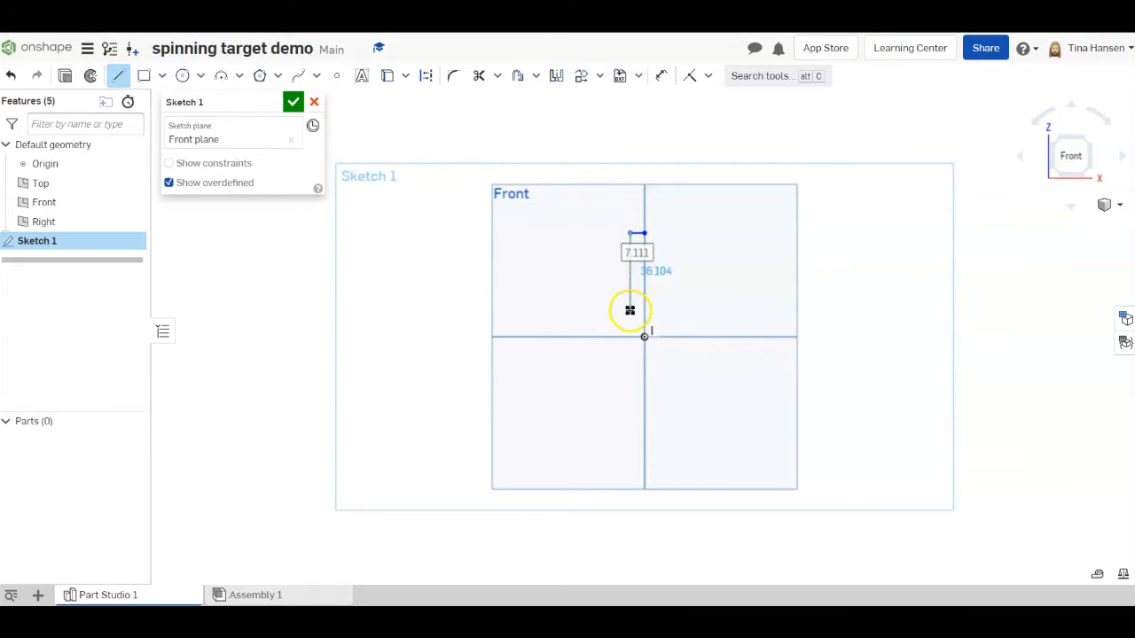
{"action": "left_click", "coordinate": [629, 322]}
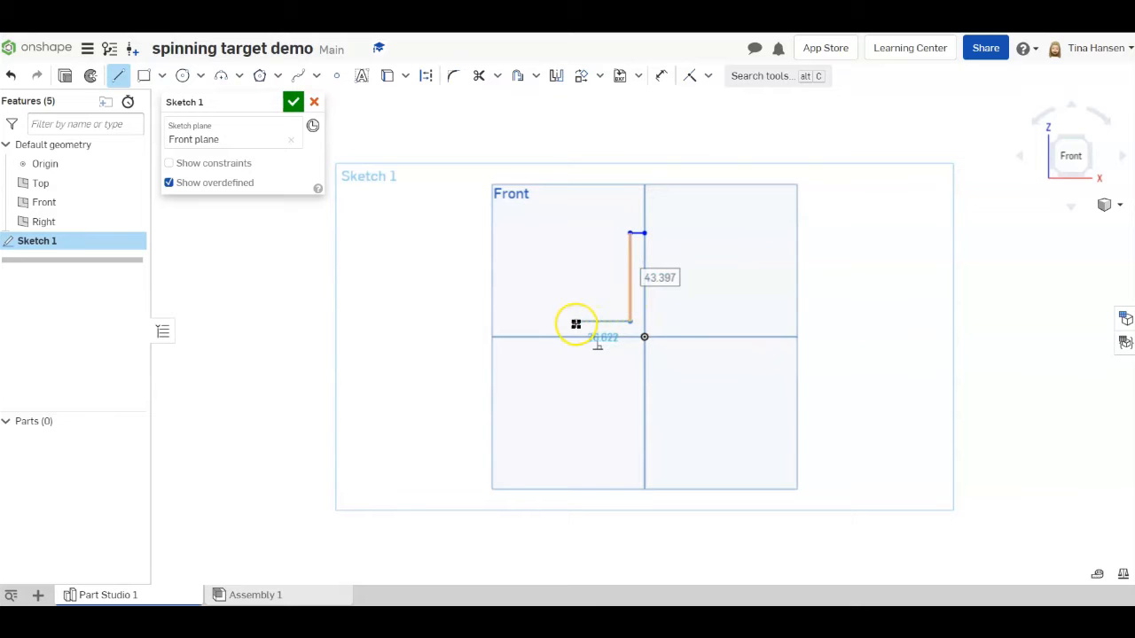
{"action": "left_click", "coordinate": [576, 321]}
{"action": "left_click", "coordinate": [575, 337]}
{"action": "left_click", "coordinate": [645, 337]}
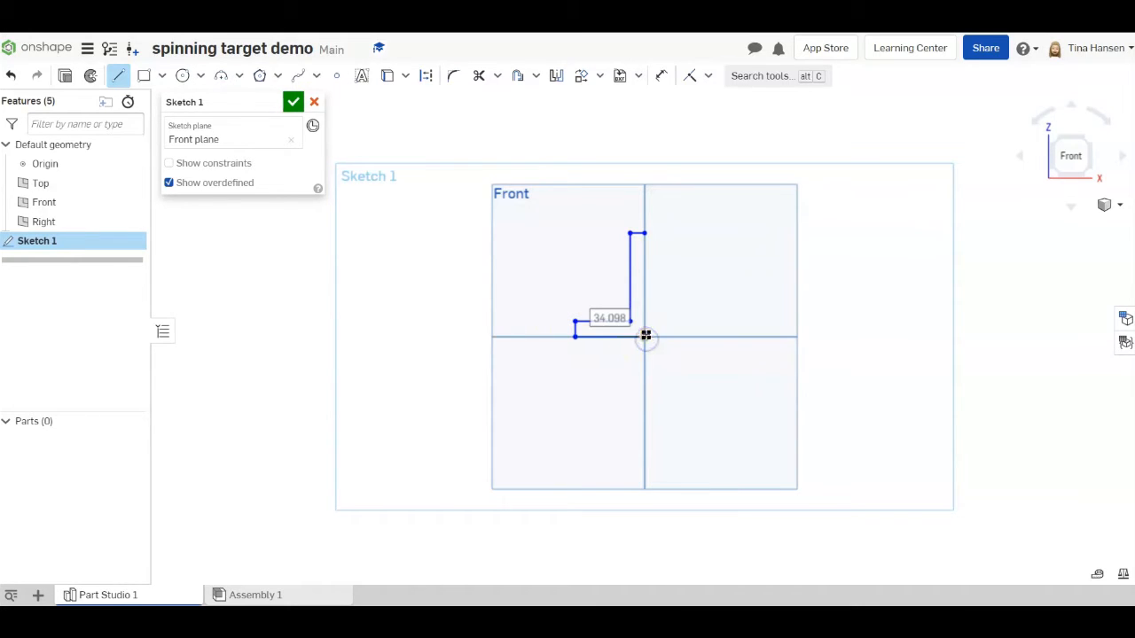
{"action": "left_click", "coordinate": [644, 234]}
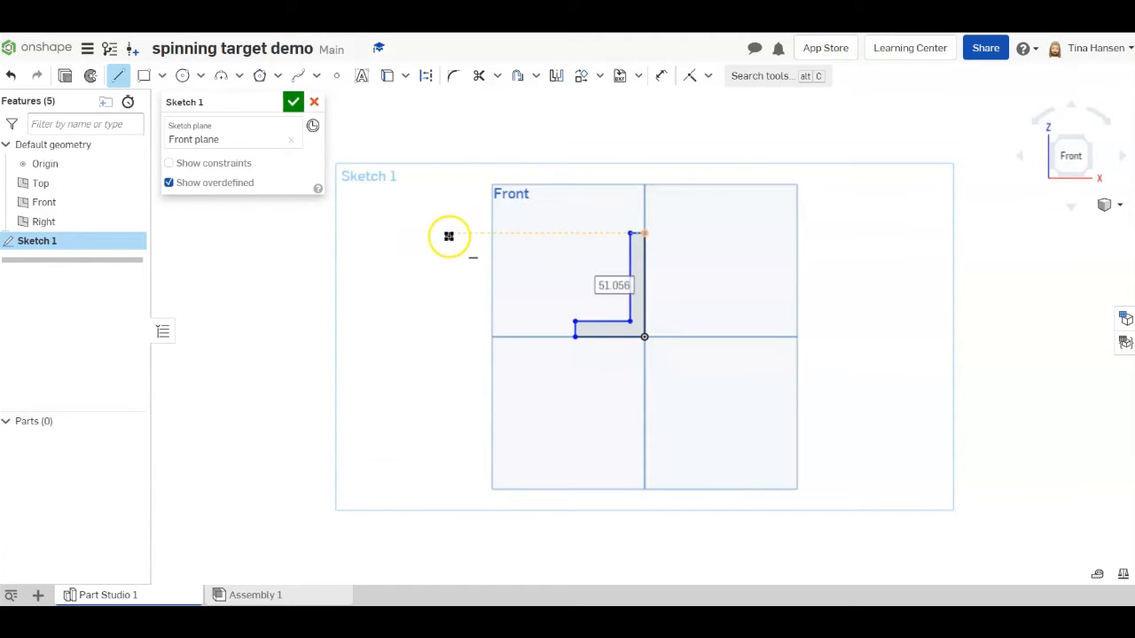
Dimension the short top edge of the L-shaped profile as 3 mm.
{"action": "left_click", "coordinate": [663, 76]}
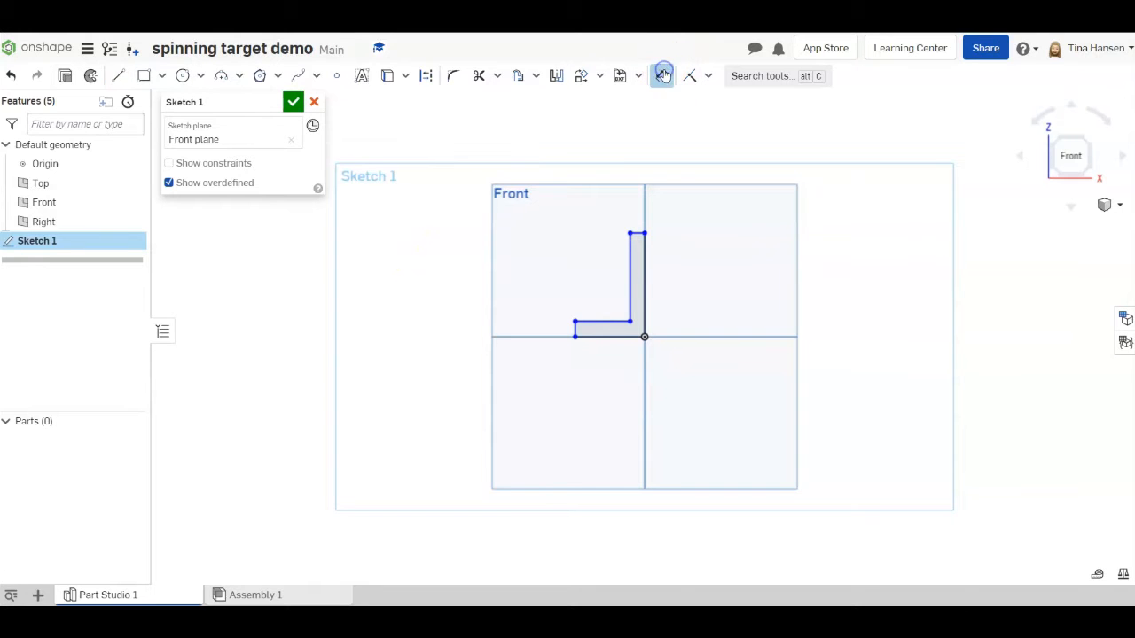
{"action": "left_click", "coordinate": [636, 233]}
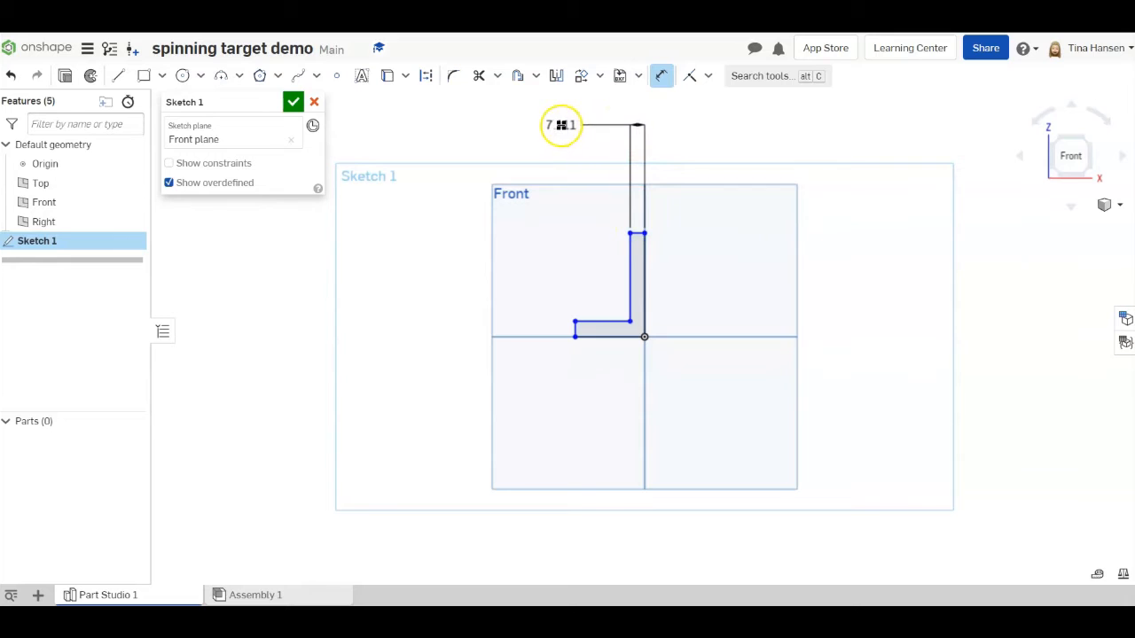
{"action": "left_click", "coordinate": [561, 125]}
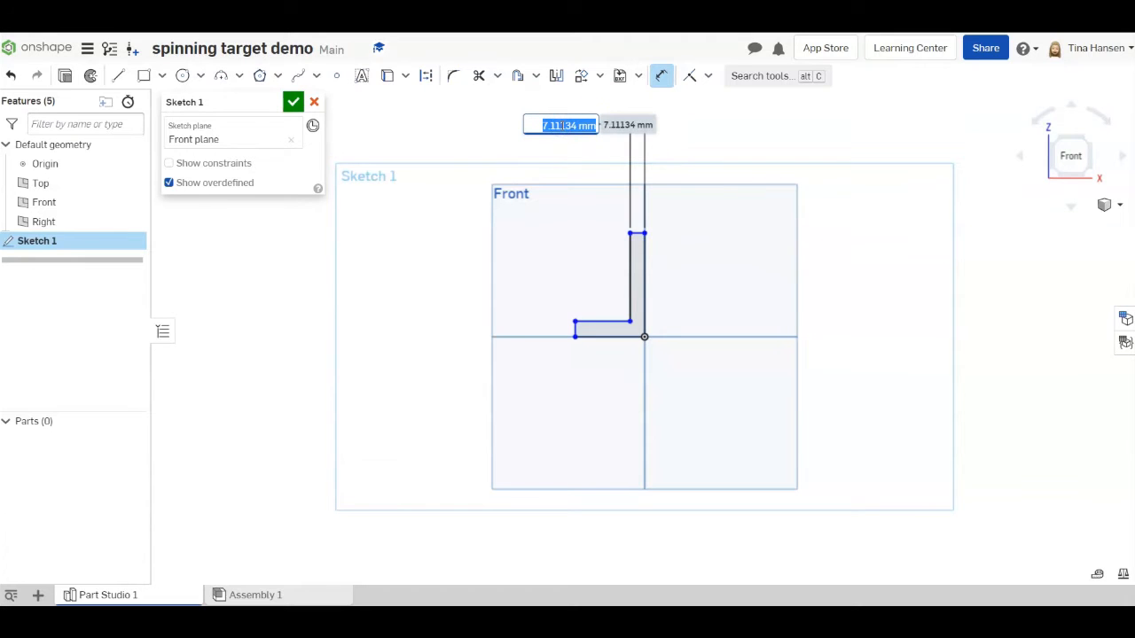
{"action": "type", "text": "3"}
{"action": "key", "text": "Return"}
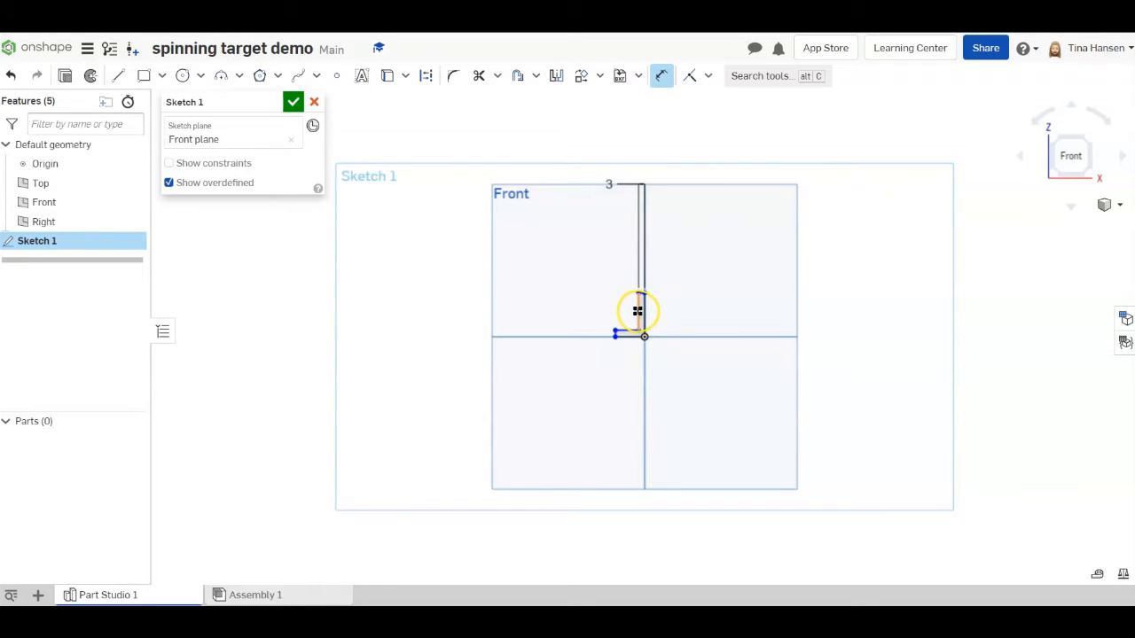
Dimension the inner vertical edge of the L-shaped profile as 30 mm.
{"action": "left_click", "coordinate": [638, 310]}
{"action": "left_click", "coordinate": [407, 299]}
{"action": "type", "text": "3"}
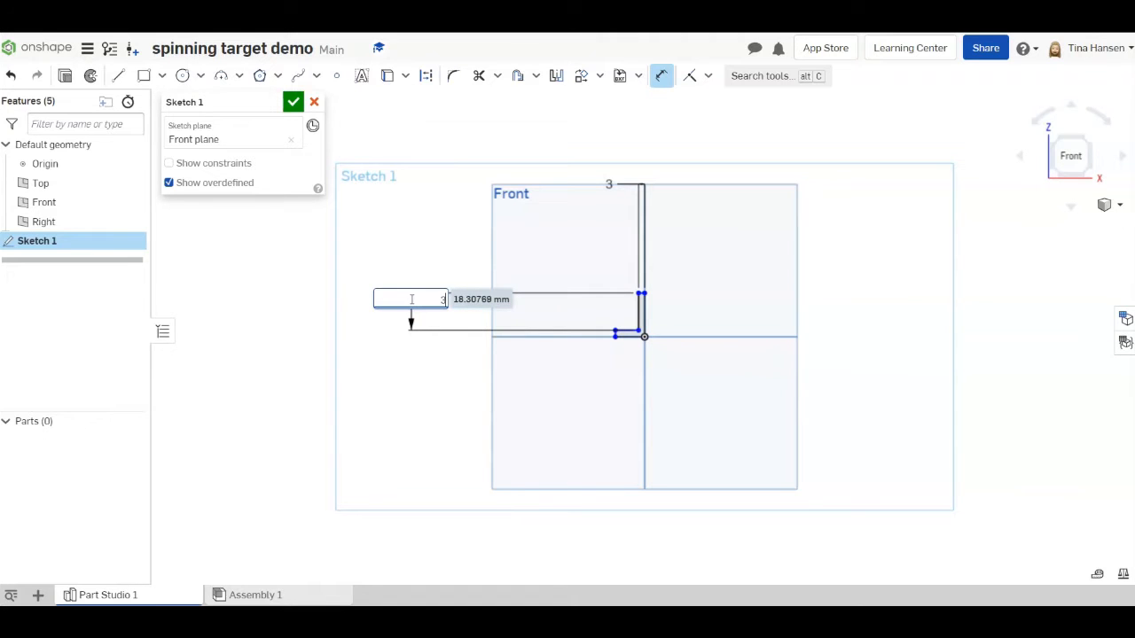
{"action": "type", "text": "0"}
{"action": "key", "text": "Return"}
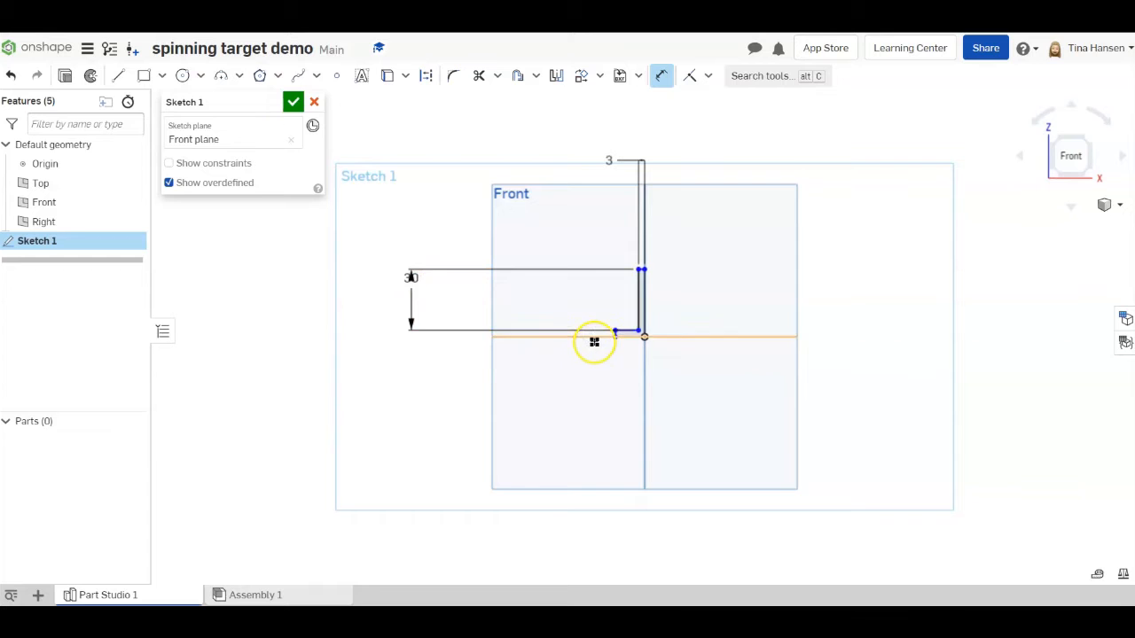
Dimension the short vertical end edge of the profile's horizontal leg as 5 mm.
{"action": "scroll", "coordinate": [615, 331], "scroll_direction": "up", "scroll_amount": 5}
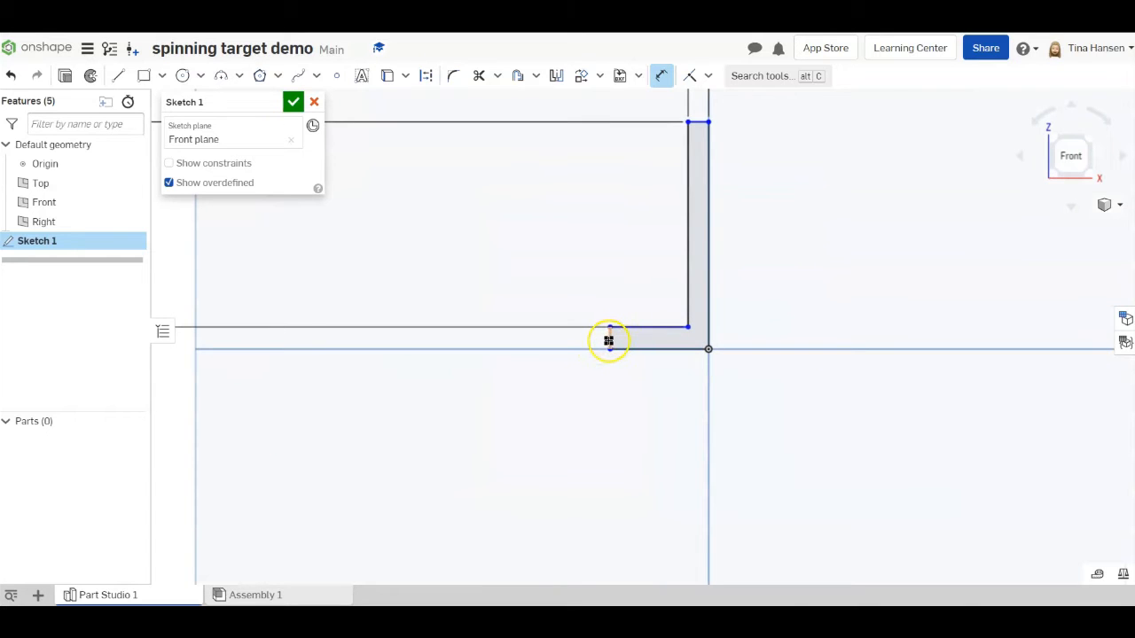
{"action": "left_click", "coordinate": [609, 340]}
{"action": "left_click", "coordinate": [324, 393]}
{"action": "type", "text": "3"}
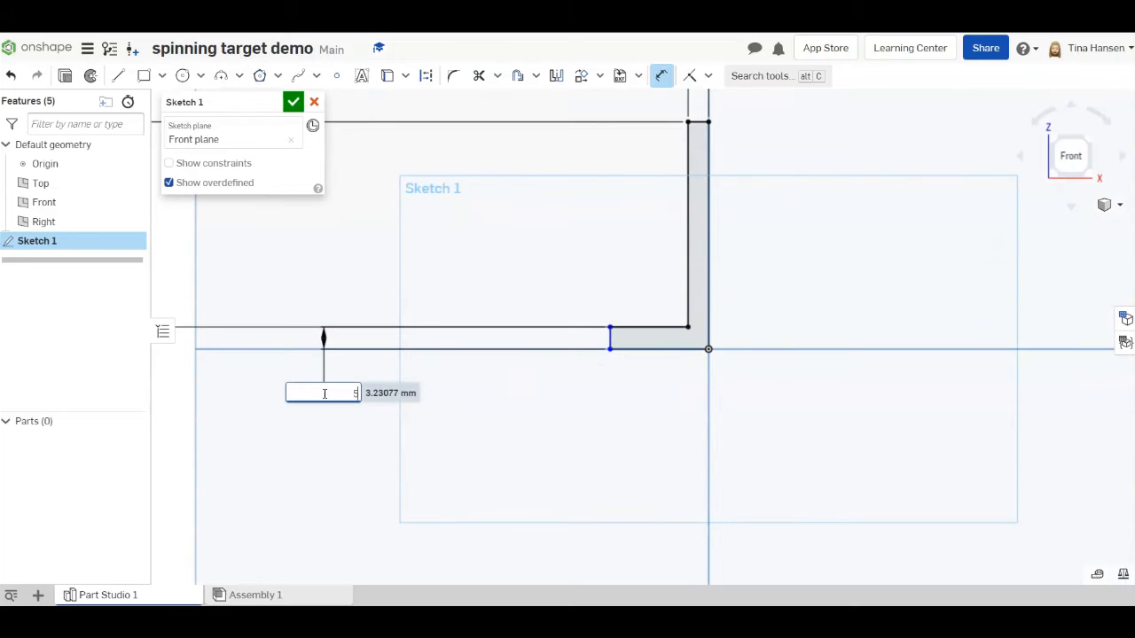
{"action": "key", "text": "Return"}
{"action": "type", "text": "5"}
{"action": "key", "text": "Return"}
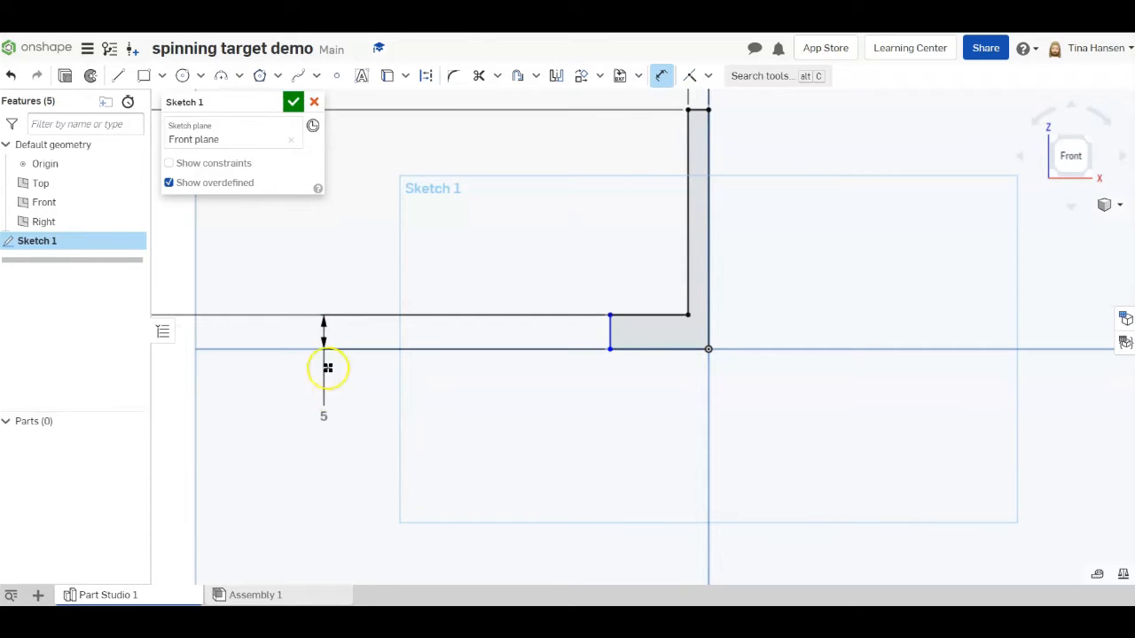
Dimension the bottom edge of the profile, from its outer end to the origin, as 30 mm.
{"action": "left_click", "coordinate": [655, 349]}
{"action": "left_click", "coordinate": [562, 456]}
{"action": "type", "text": "30"}
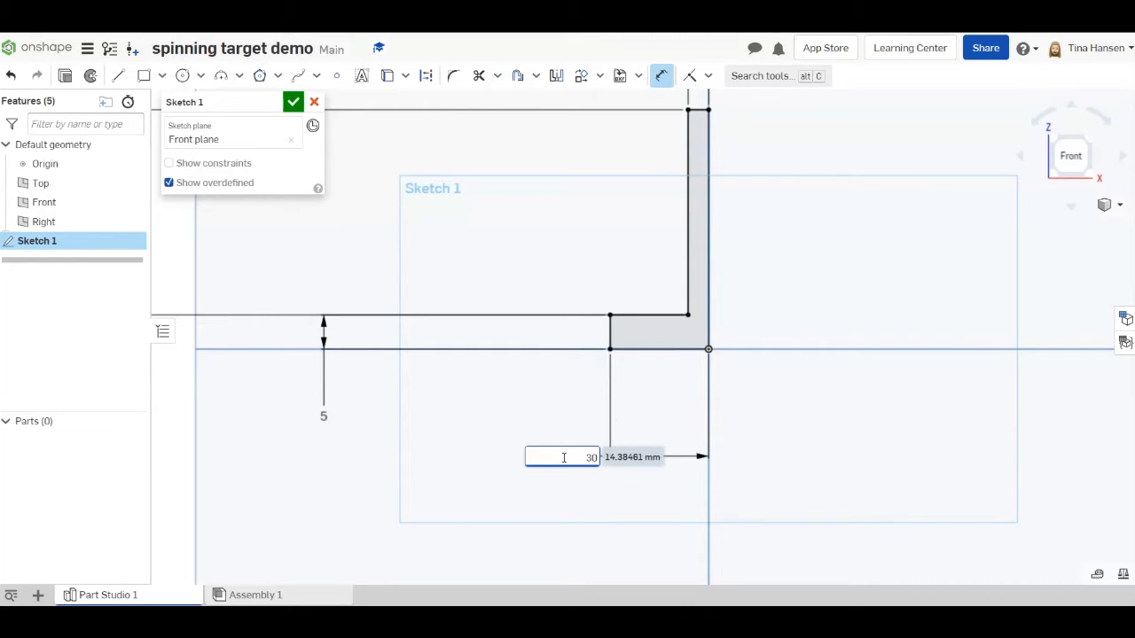
{"action": "key", "text": "Return"}
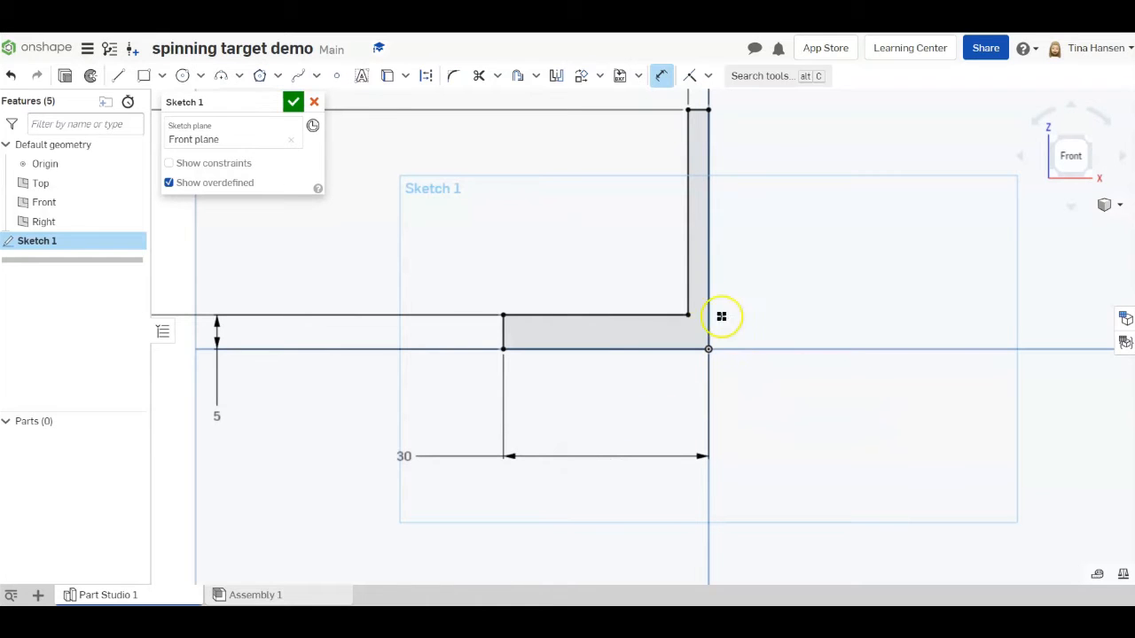
Mirror the profile's other edges about its vertical line through the origin to form an inverted T, and finish the sketch.
{"action": "left_click", "coordinate": [556, 75]}
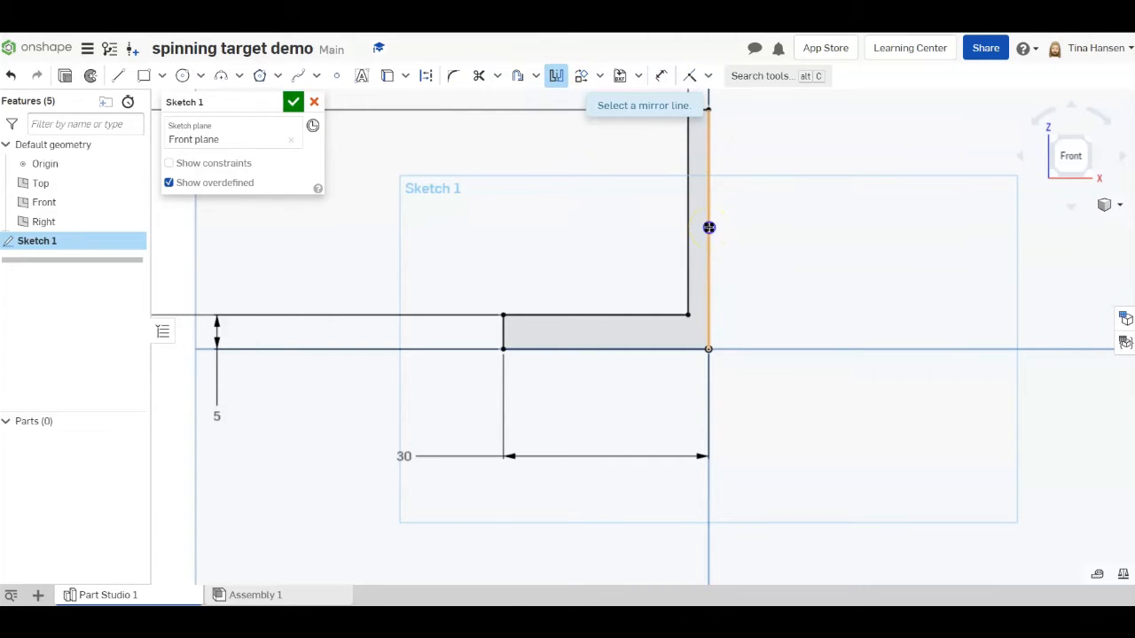
{"action": "left_click", "coordinate": [709, 227]}
{"action": "scroll", "coordinate": [721, 204], "scroll_direction": "down", "scroll_amount": 3}
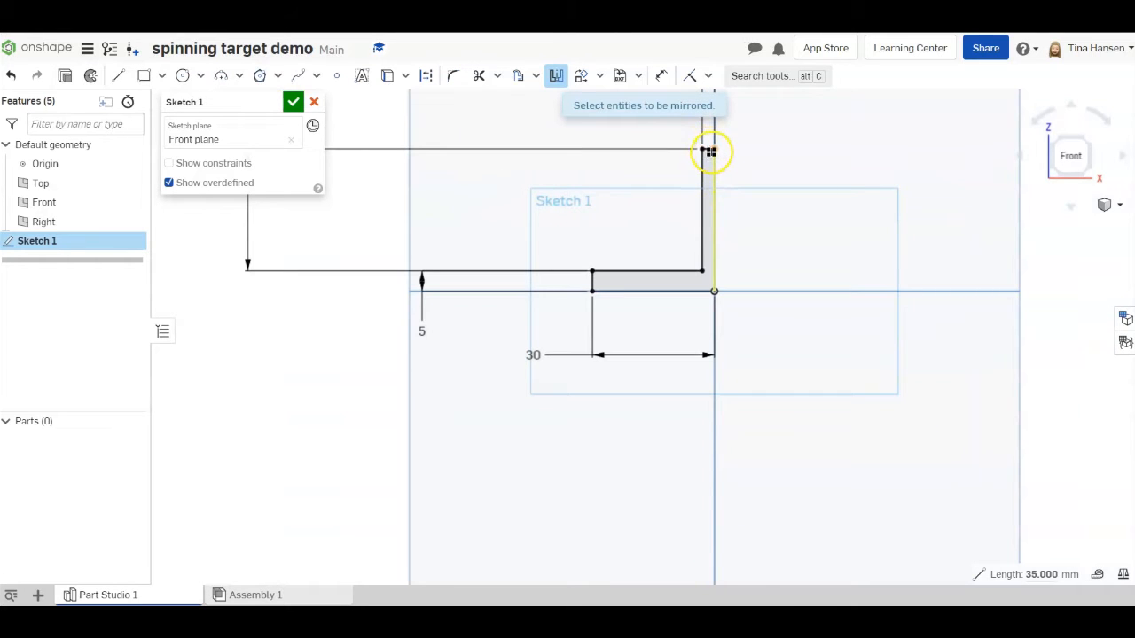
{"action": "scroll", "coordinate": [710, 151], "scroll_direction": "up", "scroll_amount": 3}
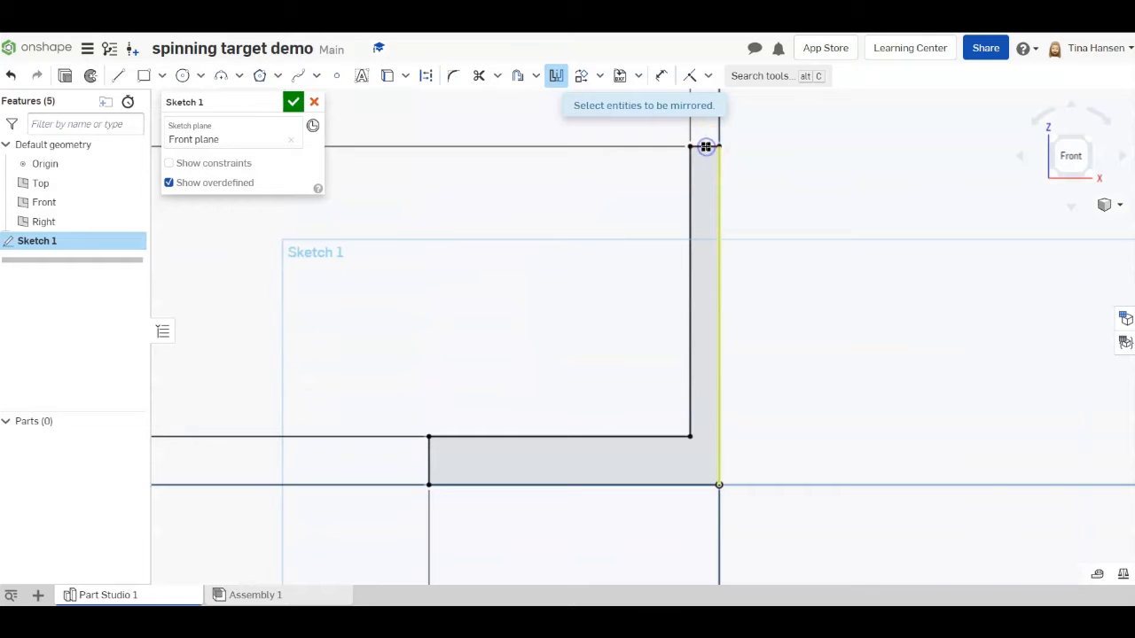
{"action": "left_click", "coordinate": [691, 195]}
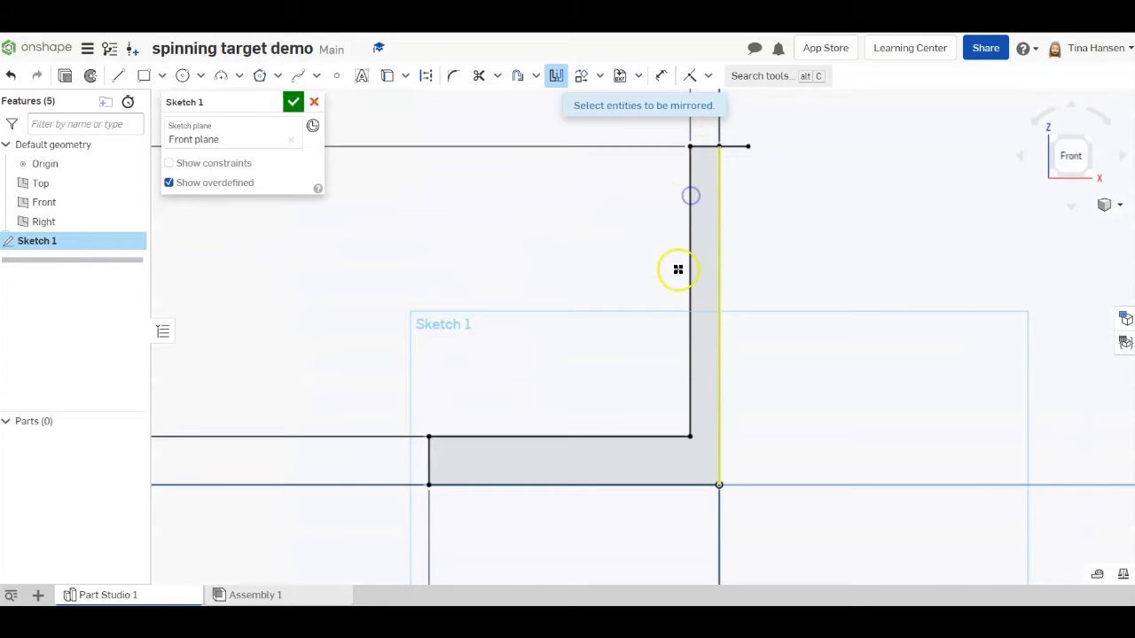
{"action": "left_click", "coordinate": [599, 437]}
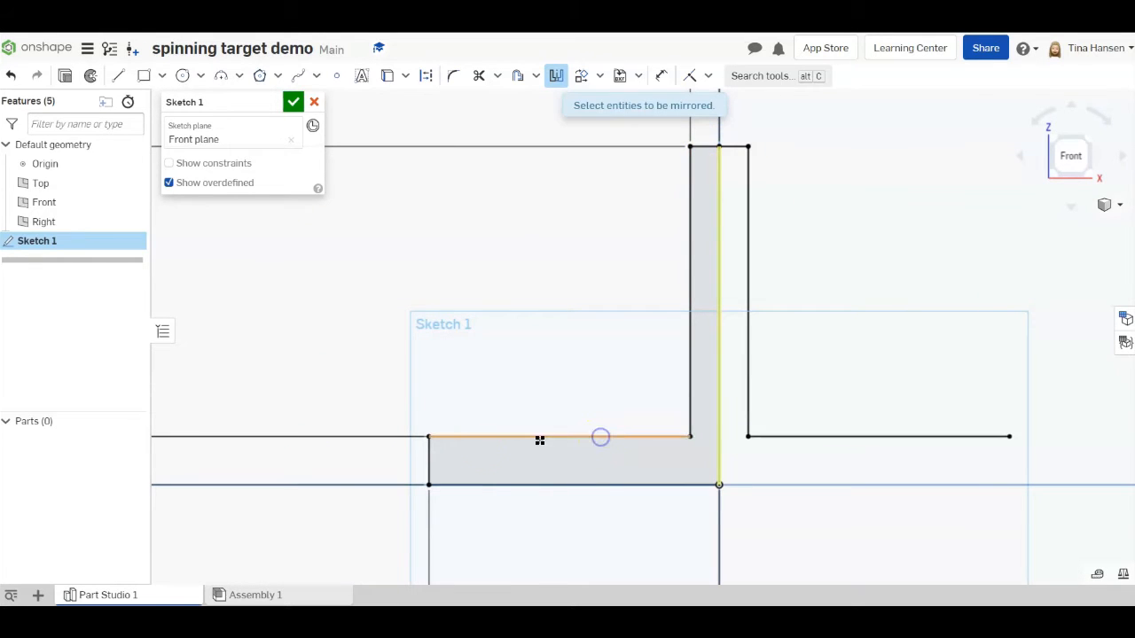
{"action": "left_click", "coordinate": [428, 463]}
{"action": "left_click", "coordinate": [503, 484]}
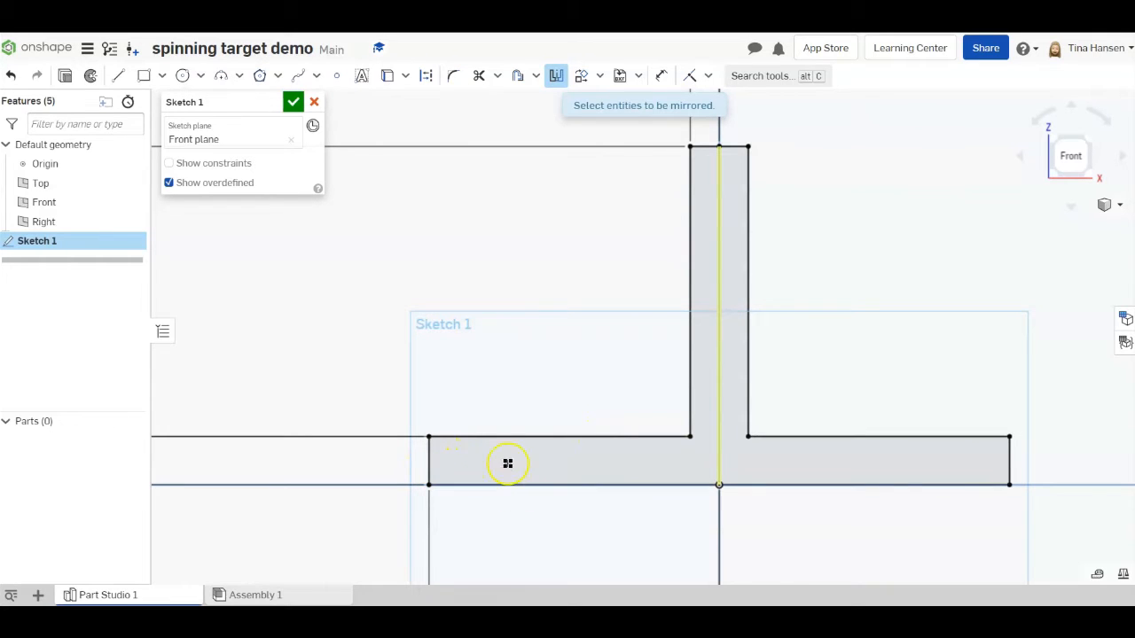
{"action": "left_click", "coordinate": [295, 103]}
Extrude all regions of the inverted-T sketch as a new solid with a blind depth of 6 mm.
{"action": "scroll", "coordinate": [647, 254], "scroll_direction": "down", "scroll_amount": 4}
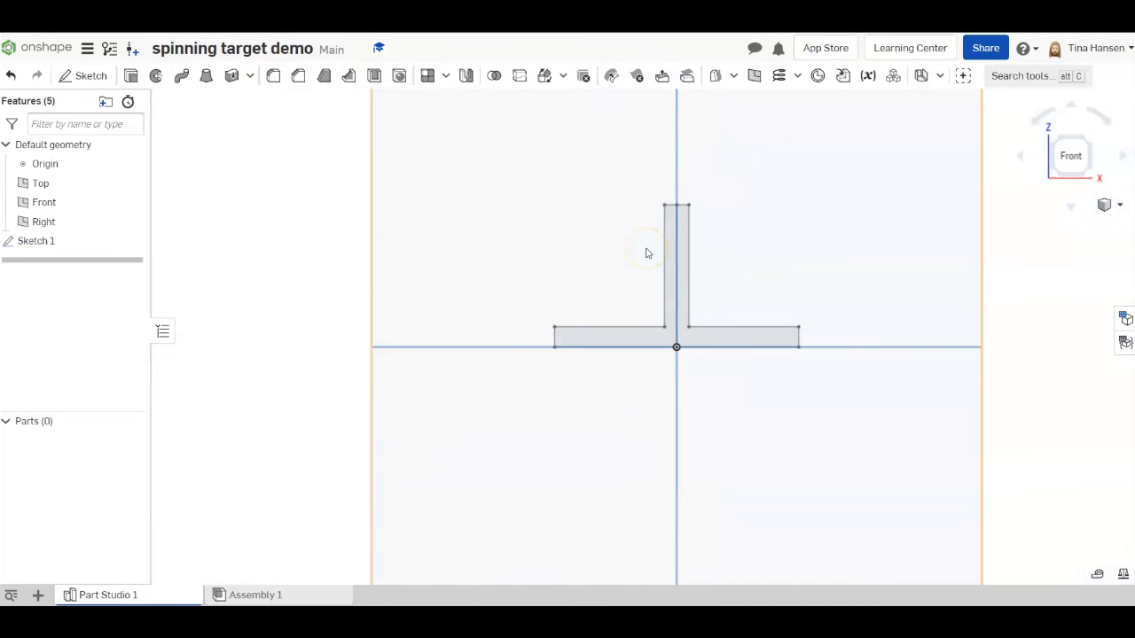
{"action": "scroll", "coordinate": [647, 253], "scroll_direction": "down", "scroll_amount": 1}
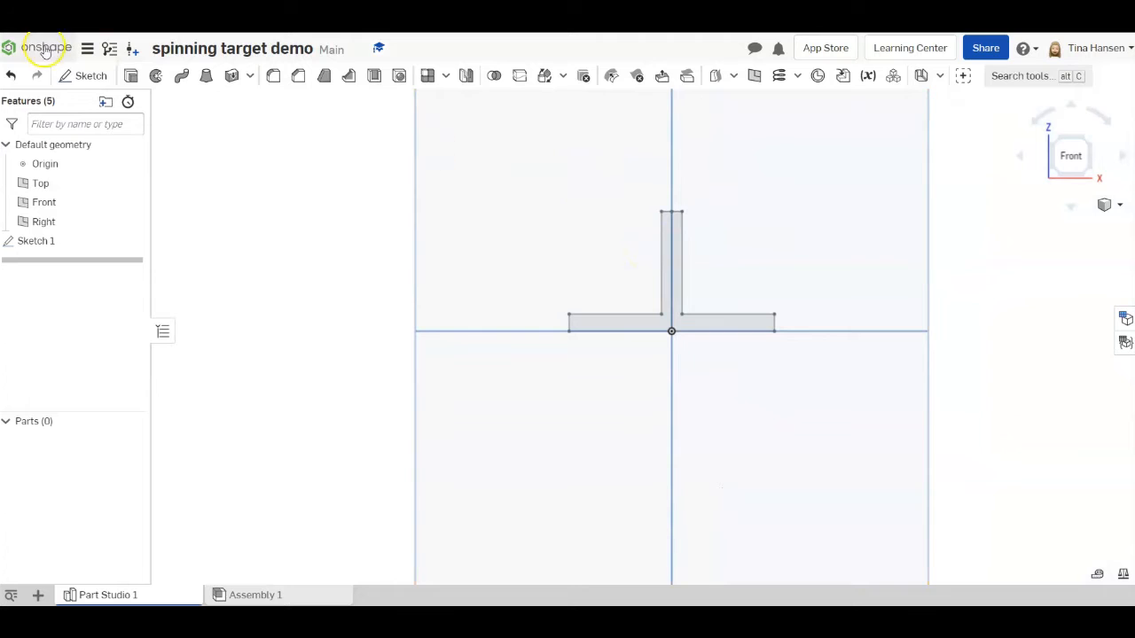
{"action": "left_click", "coordinate": [130, 75]}
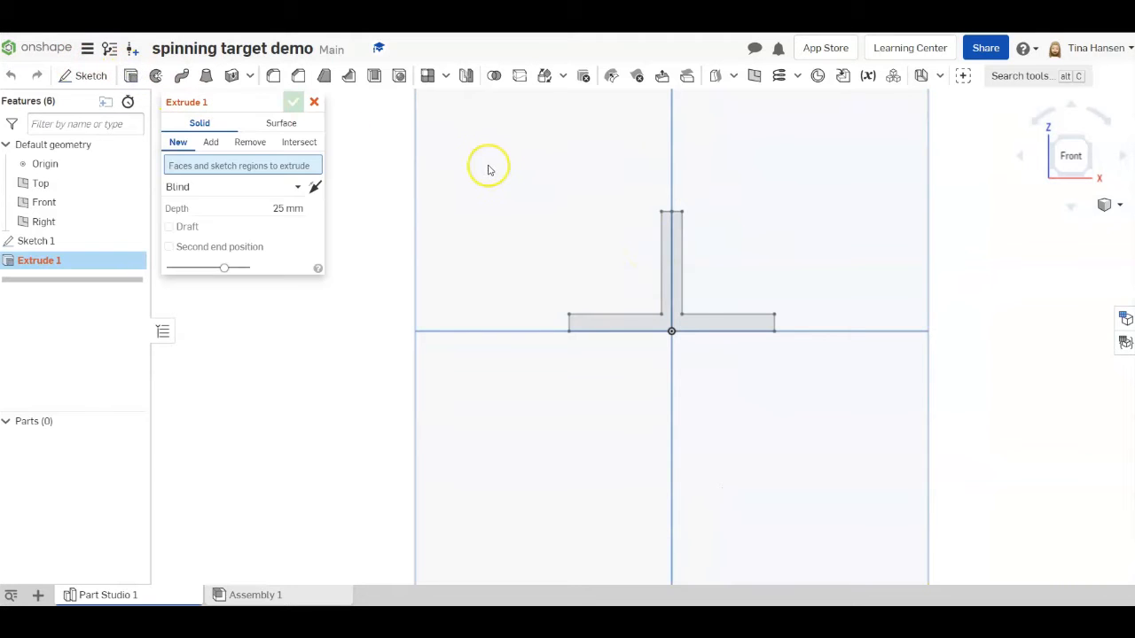
{"action": "left_click", "coordinate": [39, 242]}
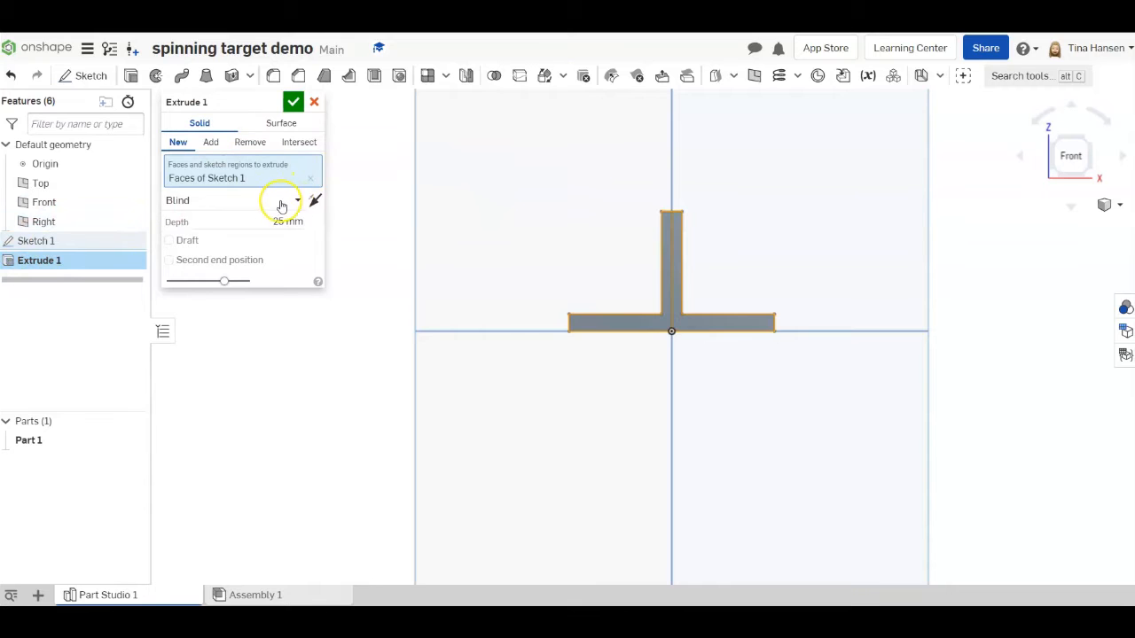
{"action": "left_click", "coordinate": [265, 220]}
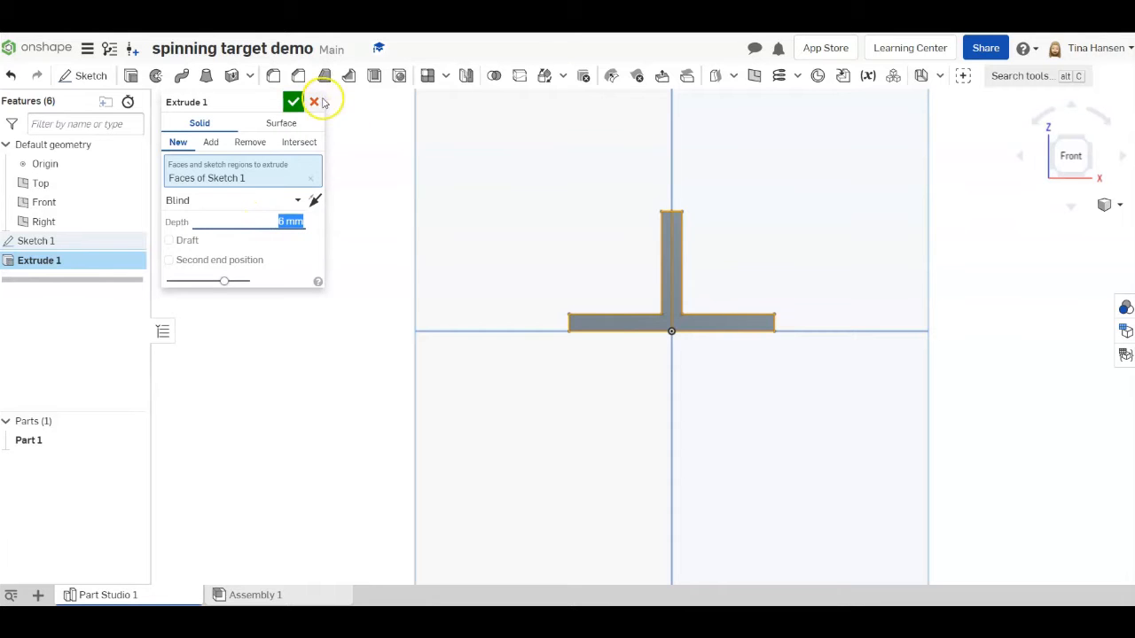
{"action": "left_click", "coordinate": [293, 102]}
Create a mate connector with its origin at the midpoint of the upper end edge of the upright's back face.
{"action": "right_click_drag", "start_coordinate": [814, 273], "coordinate": [750, 289]}
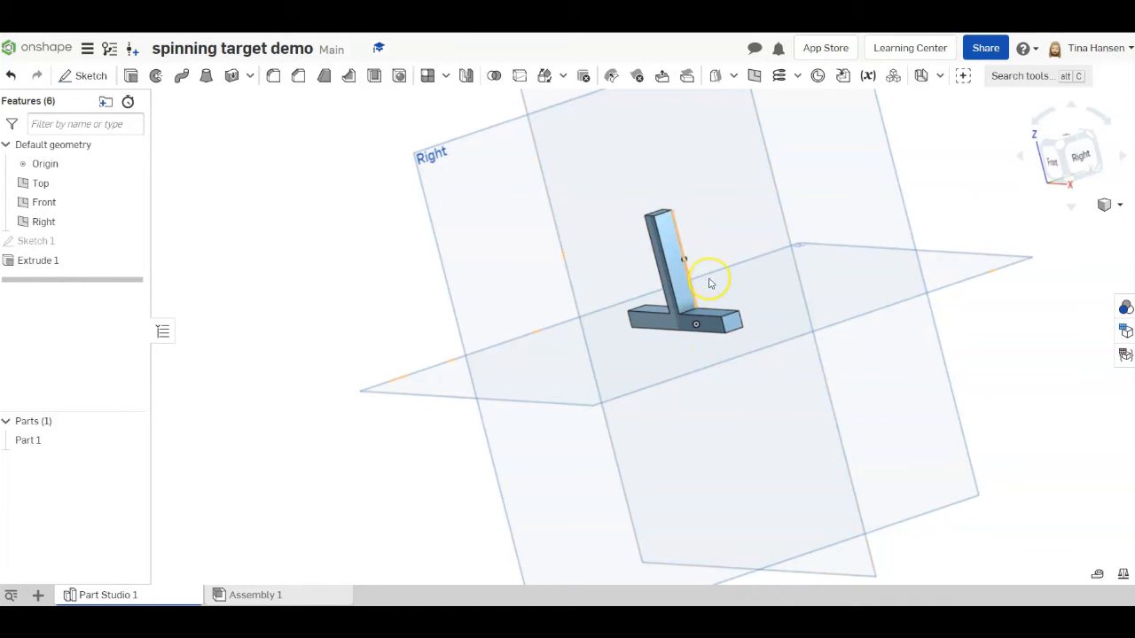
{"action": "right_click_drag", "start_coordinate": [816, 282], "coordinate": [724, 296]}
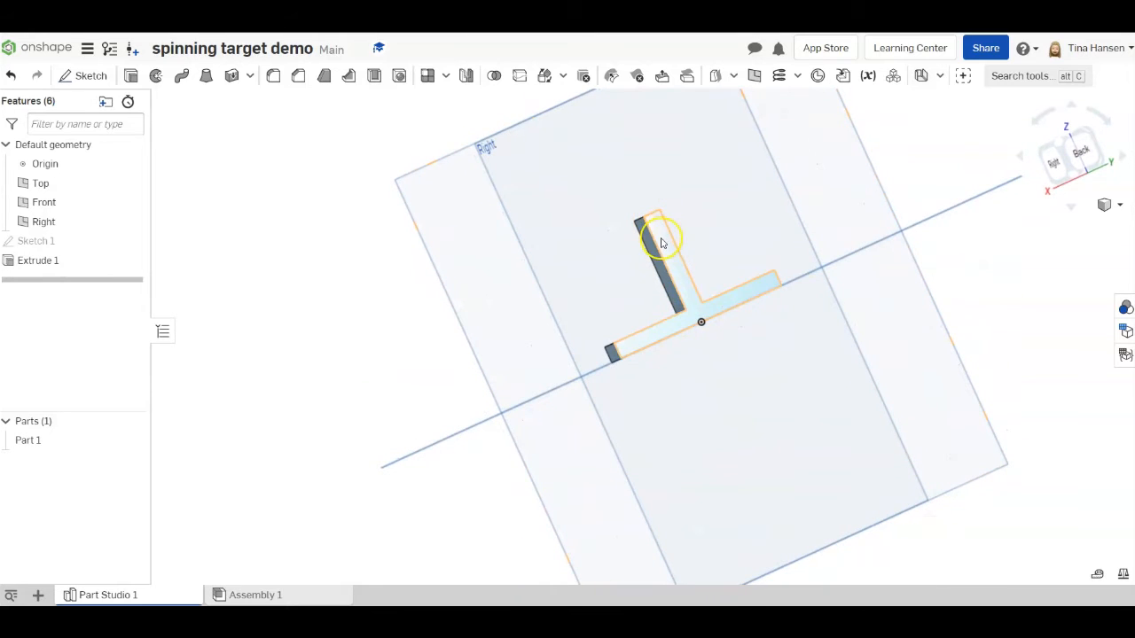
{"action": "left_click", "coordinate": [818, 76]}
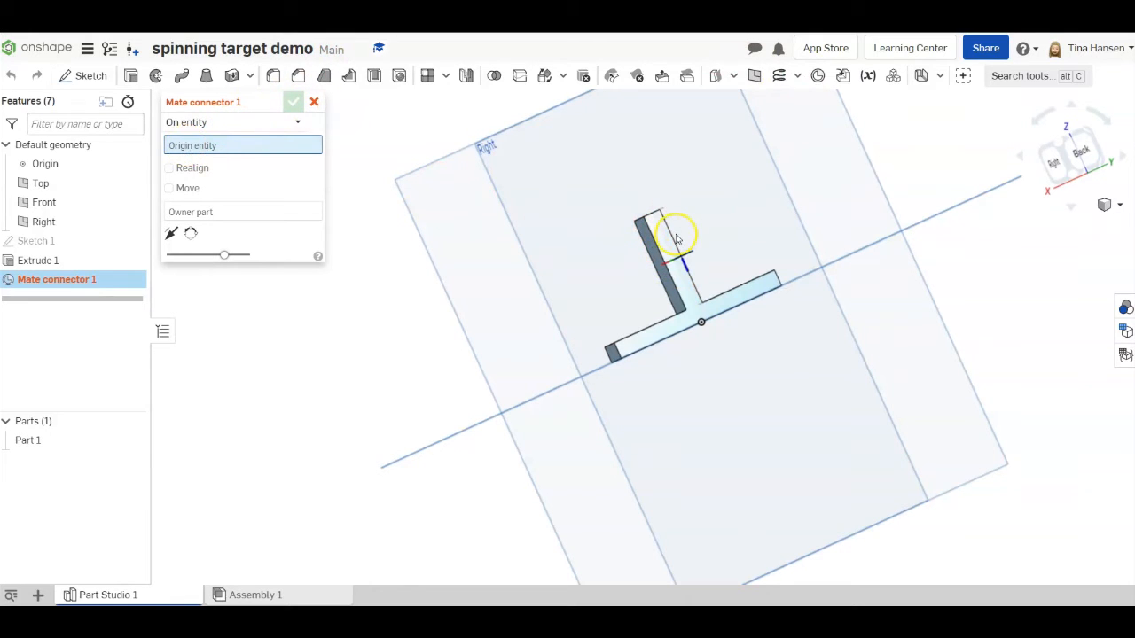
{"action": "scroll", "coordinate": [664, 233], "scroll_direction": "up", "scroll_amount": 5}
{"action": "scroll", "coordinate": [658, 234], "scroll_direction": "up", "scroll_amount": 2}
{"action": "scroll", "coordinate": [658, 233], "scroll_direction": "down", "scroll_amount": 1}
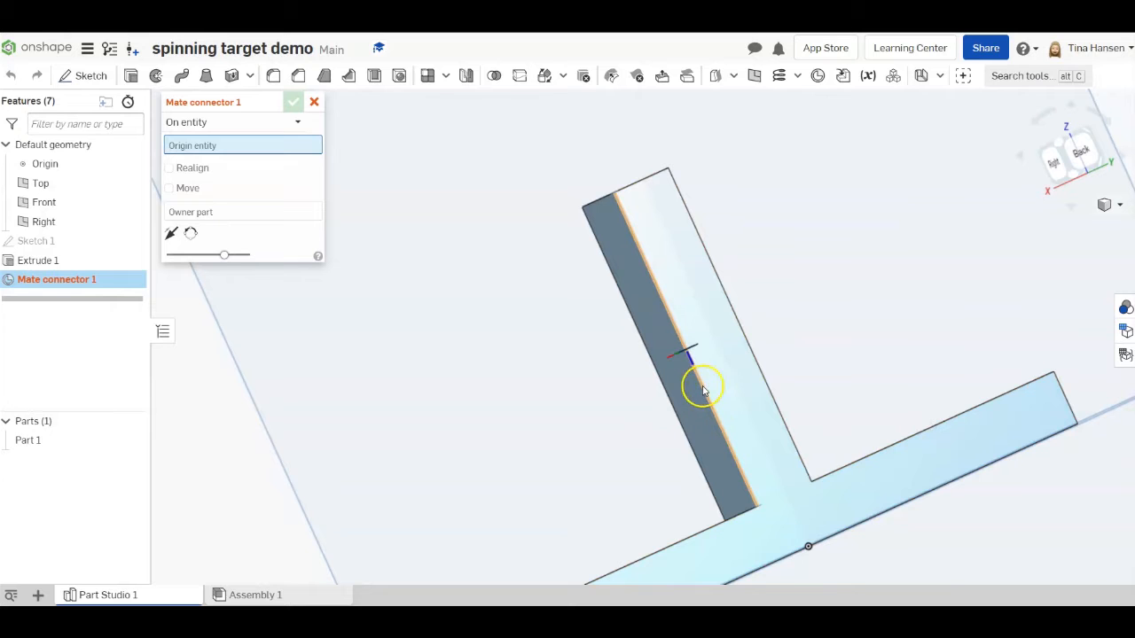
{"action": "right_click_drag", "start_coordinate": [729, 399], "coordinate": [722, 362]}
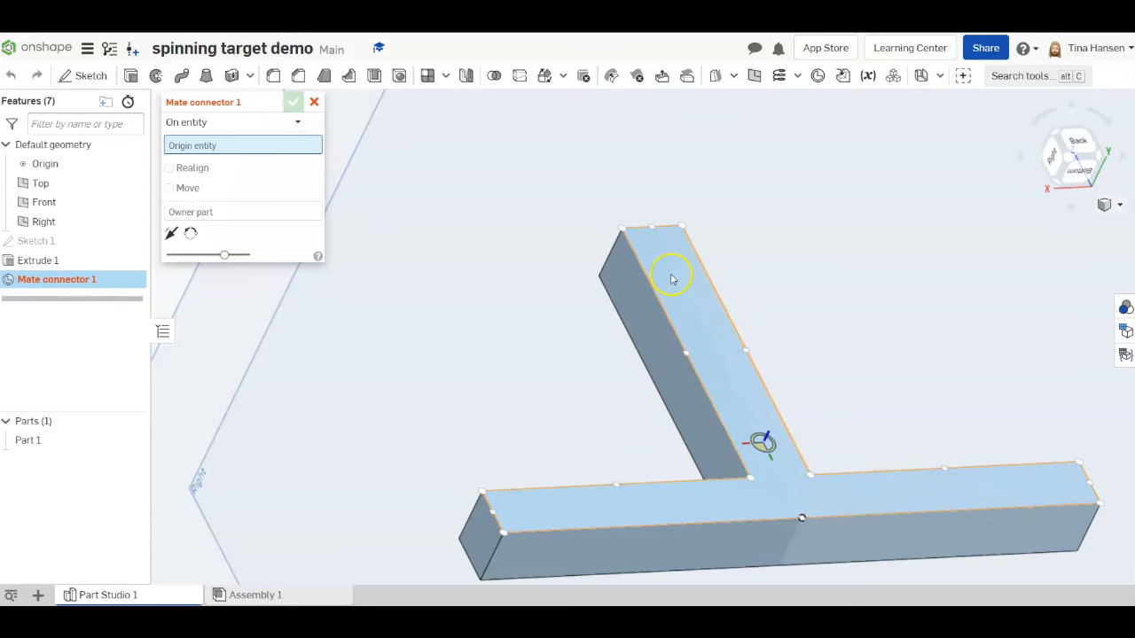
{"action": "right_click_drag", "start_coordinate": [765, 255], "coordinate": [773, 314]}
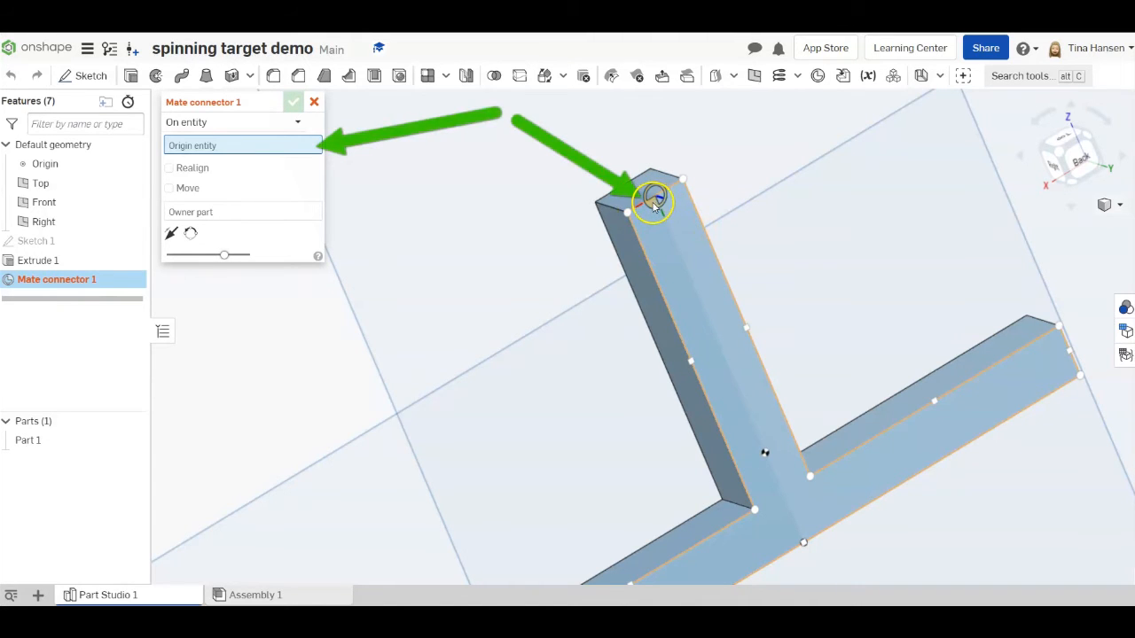
{"action": "left_click", "coordinate": [654, 203]}
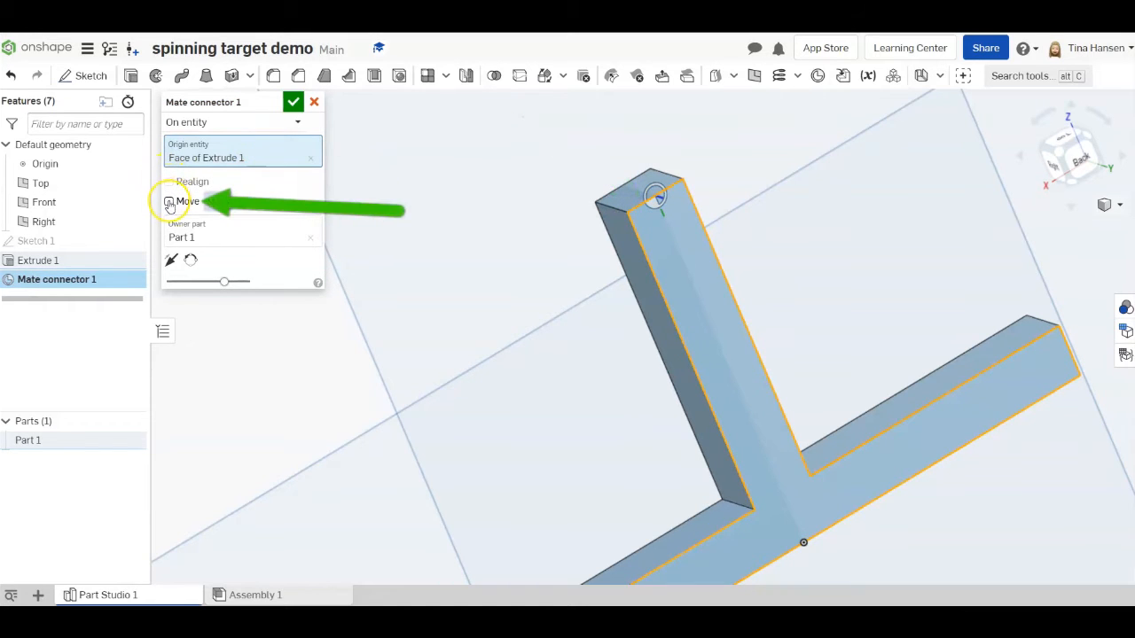
Offset the mate connector 3 mm along Y so it sits down the upright's back face, and accept it.
{"action": "left_click", "coordinate": [169, 201]}
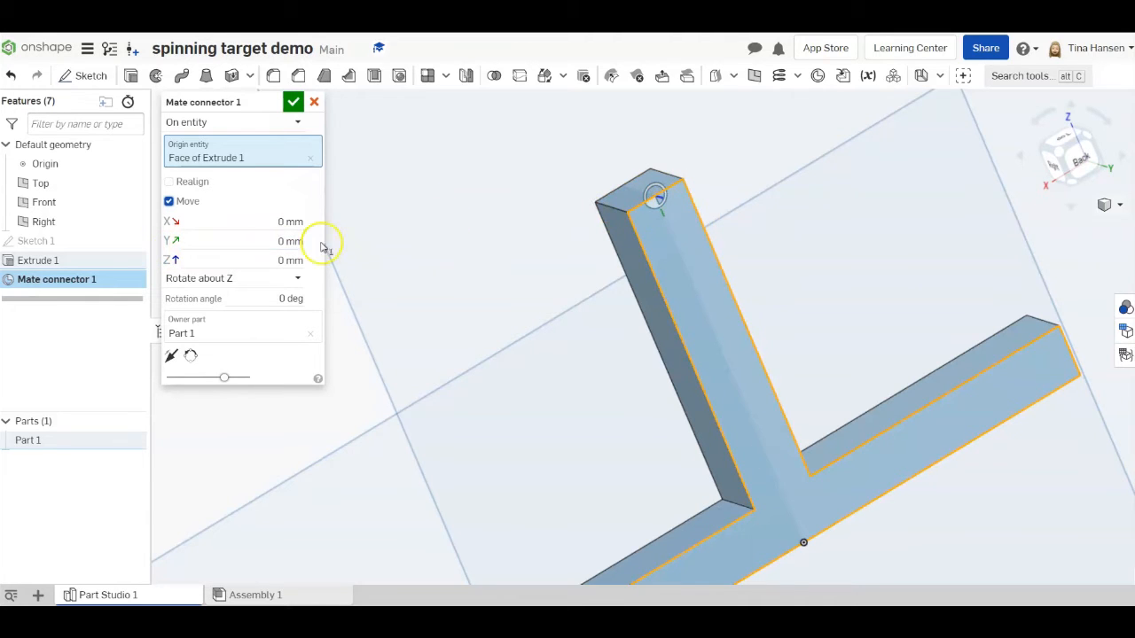
{"action": "left_click", "coordinate": [275, 241]}
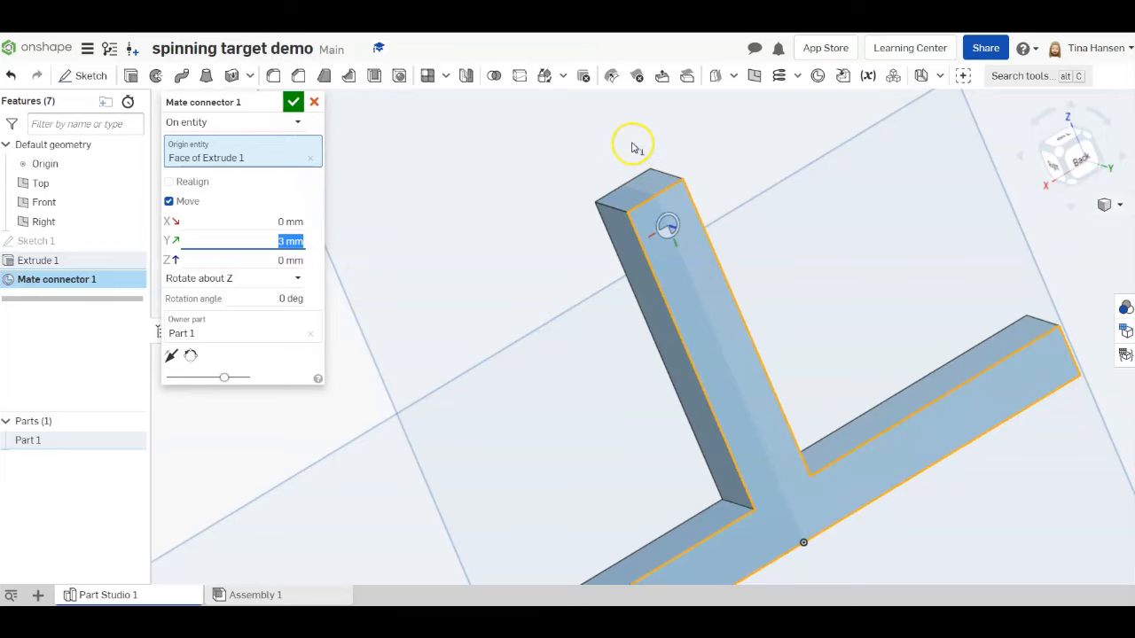
{"action": "left_click", "coordinate": [273, 241]}
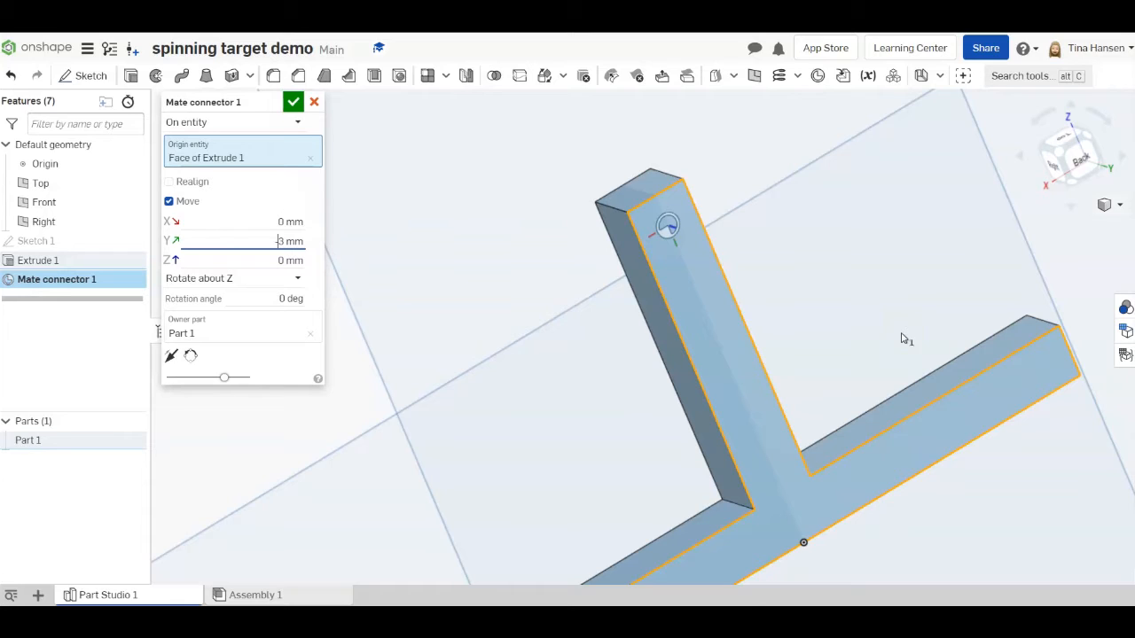
{"action": "type", "text": "-"}
{"action": "key", "text": "Return"}
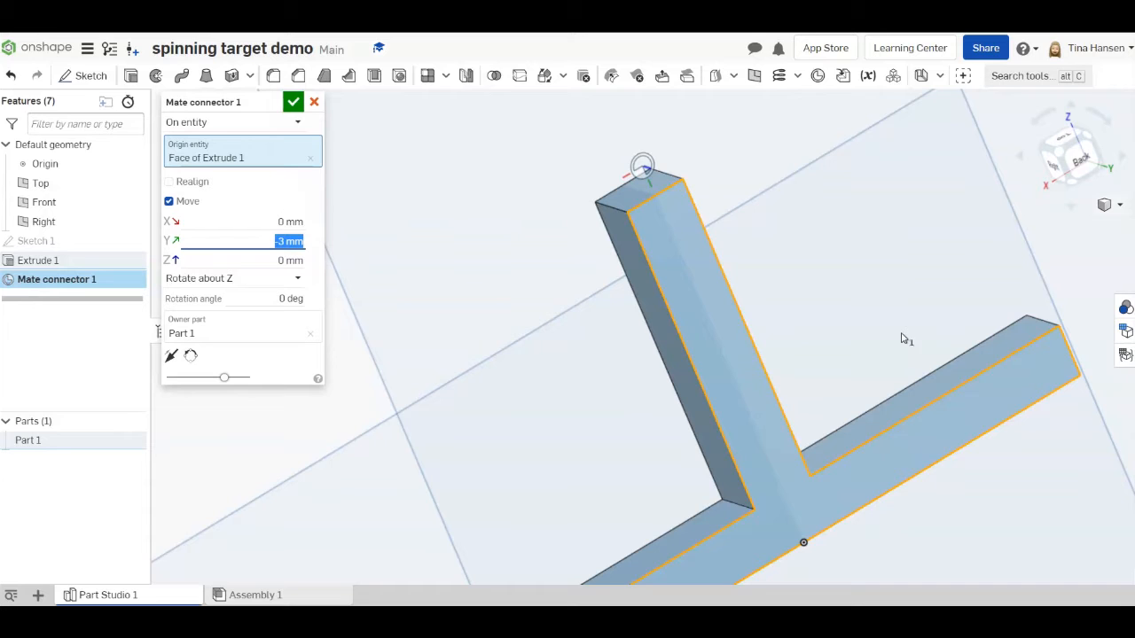
{"action": "key", "text": "Return"}
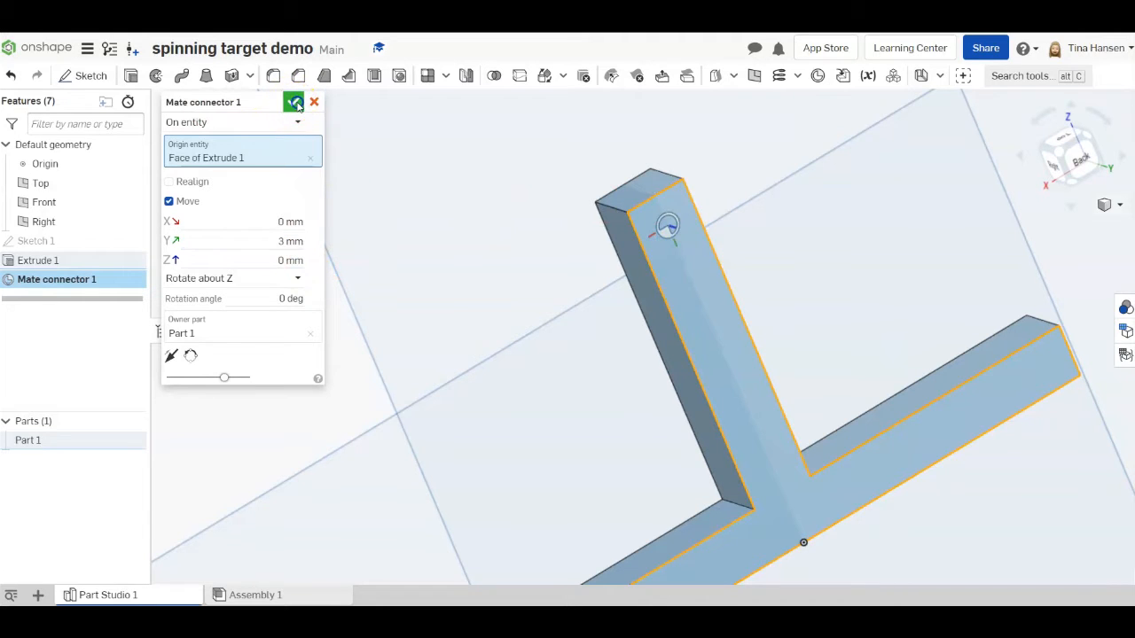
{"action": "left_click", "coordinate": [294, 103]}
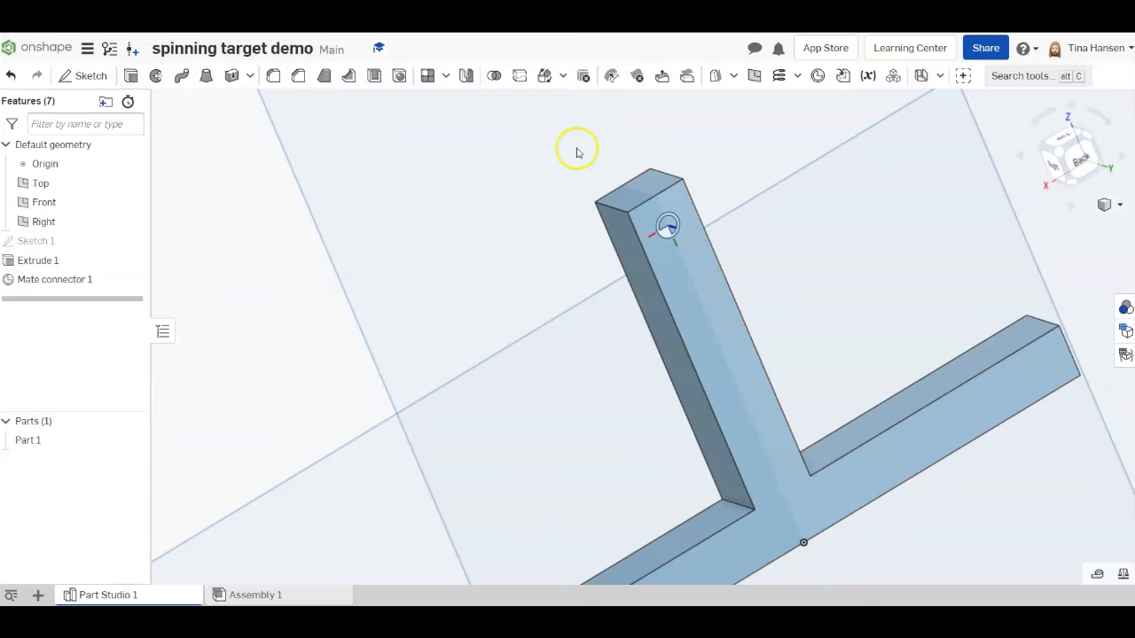
Set up a Transform of the stand that translates a copy of the part by a distance of 50 mm.
{"action": "scroll", "coordinate": [671, 278], "scroll_direction": "down", "scroll_amount": 5}
{"action": "scroll", "coordinate": [674, 282], "scroll_direction": "down", "scroll_amount": 4}
{"action": "scroll", "coordinate": [675, 270], "scroll_direction": "up", "scroll_amount": 2}
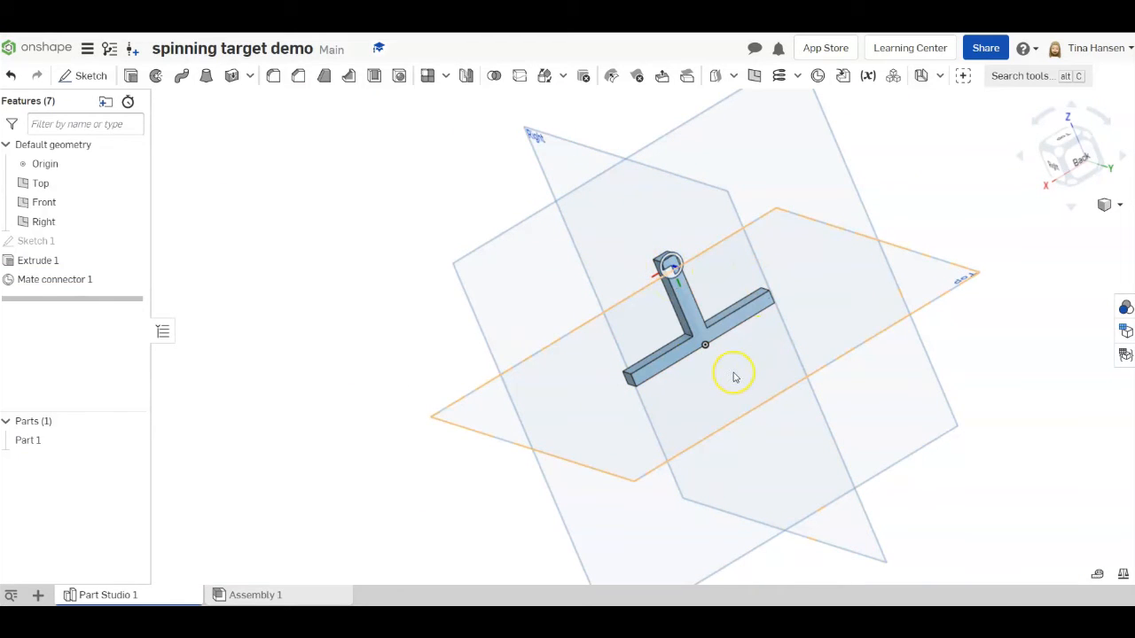
{"action": "right_click_drag", "start_coordinate": [727, 392], "coordinate": [794, 381]}
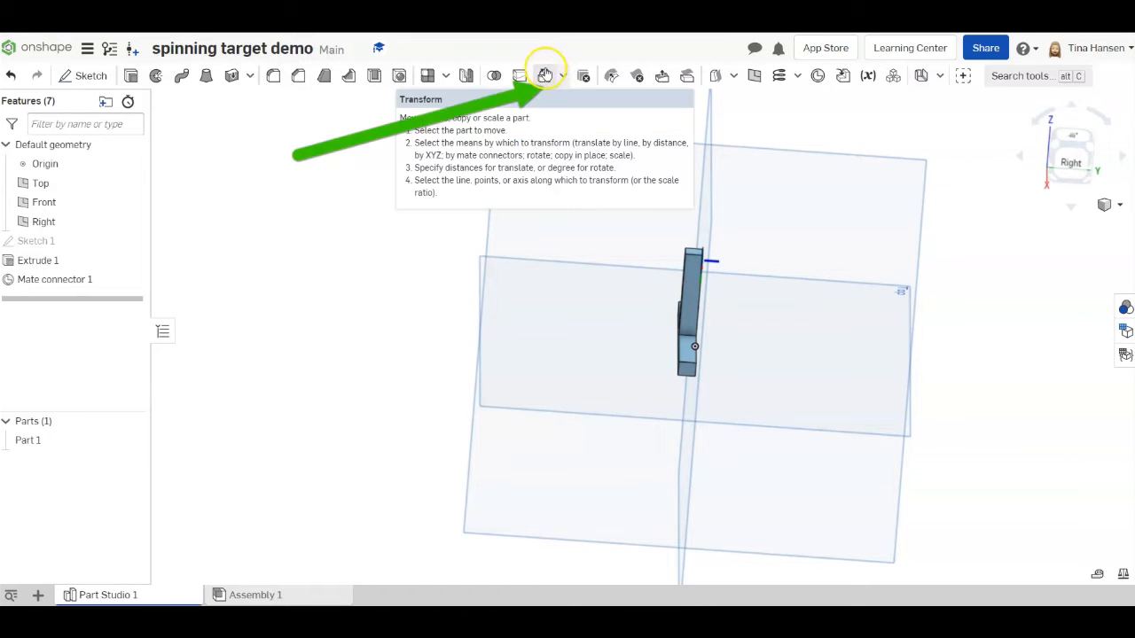
{"action": "left_click", "coordinate": [543, 75]}
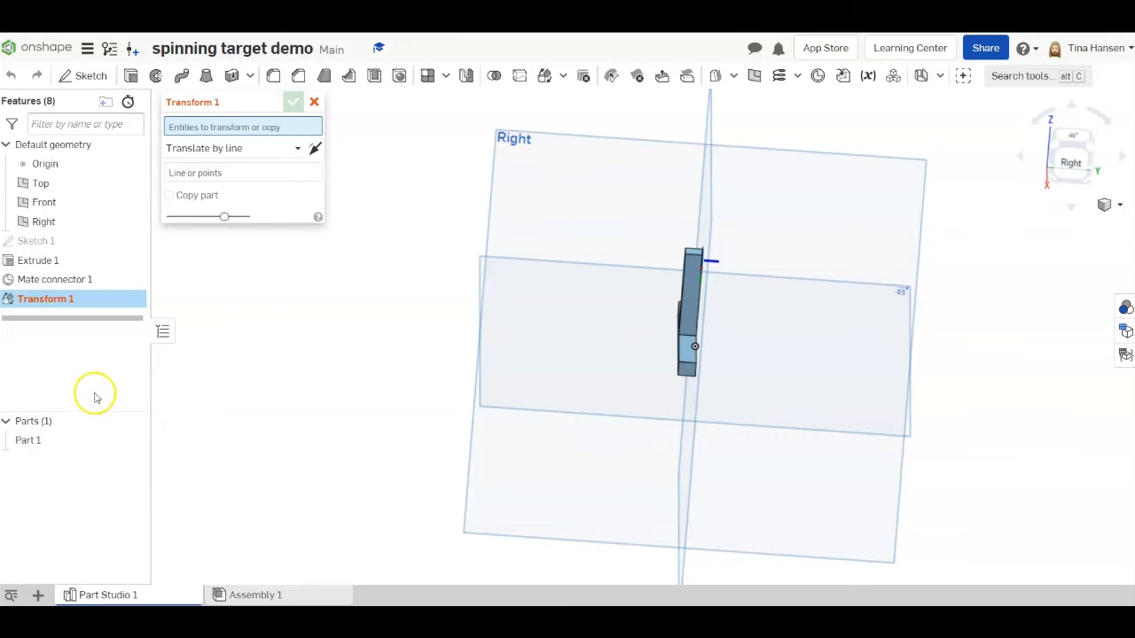
{"action": "left_click", "coordinate": [26, 441]}
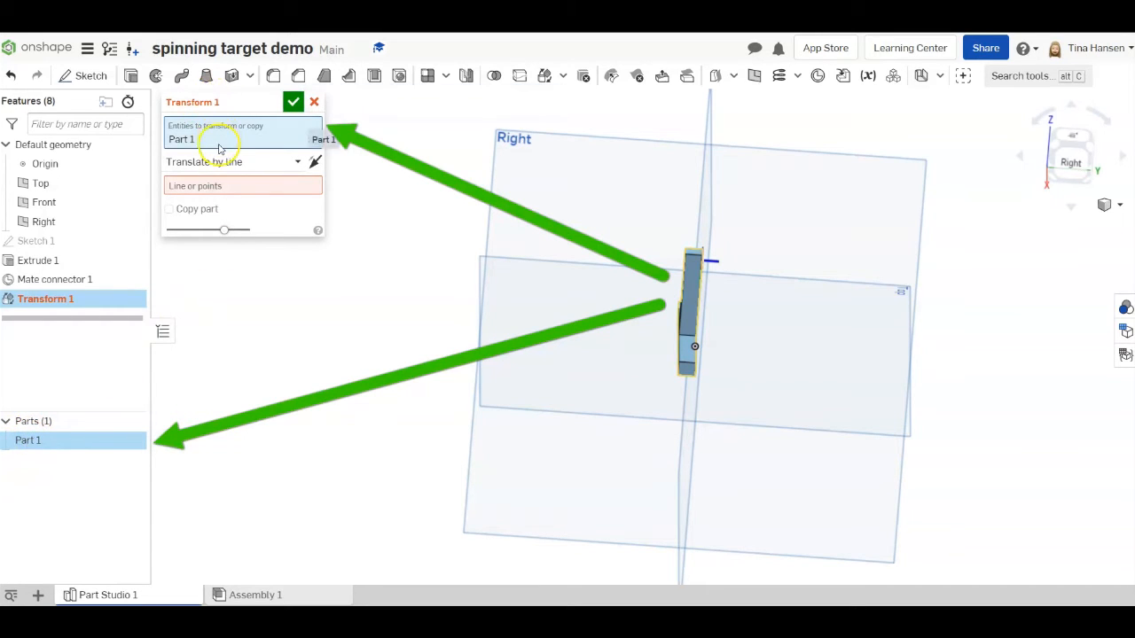
{"action": "left_click", "coordinate": [296, 165]}
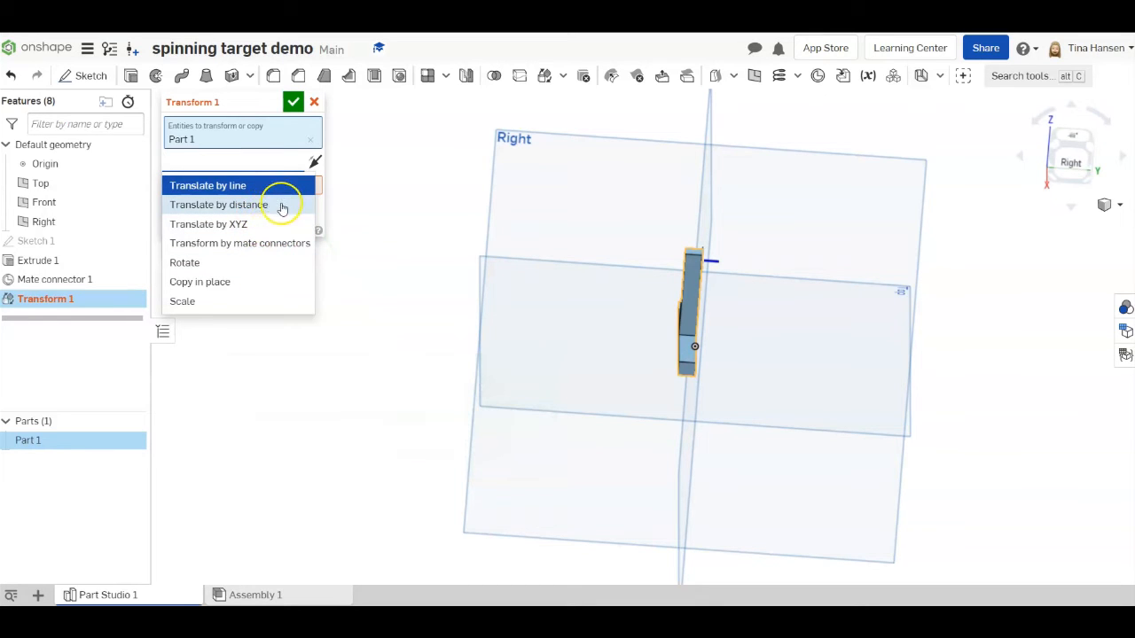
{"action": "left_click", "coordinate": [281, 206]}
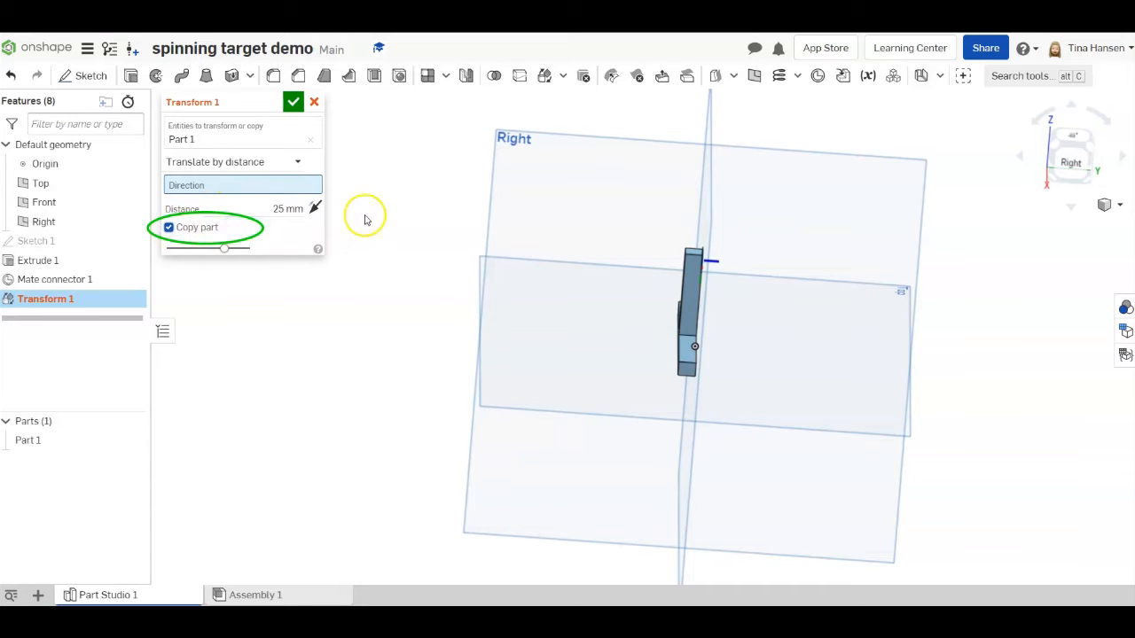
{"action": "left_click", "coordinate": [269, 208]}
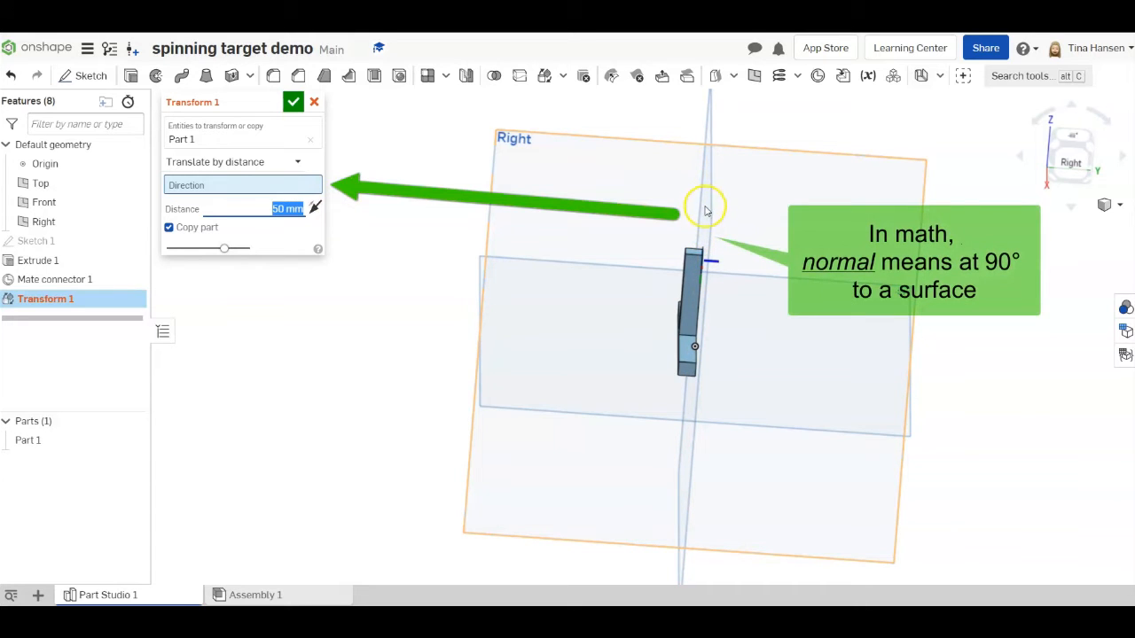
Use the Front plane as the direction for translating the copied stand.
{"action": "left_click", "coordinate": [783, 324]}
{"action": "right_click_drag", "start_coordinate": [784, 325], "coordinate": [805, 321]}
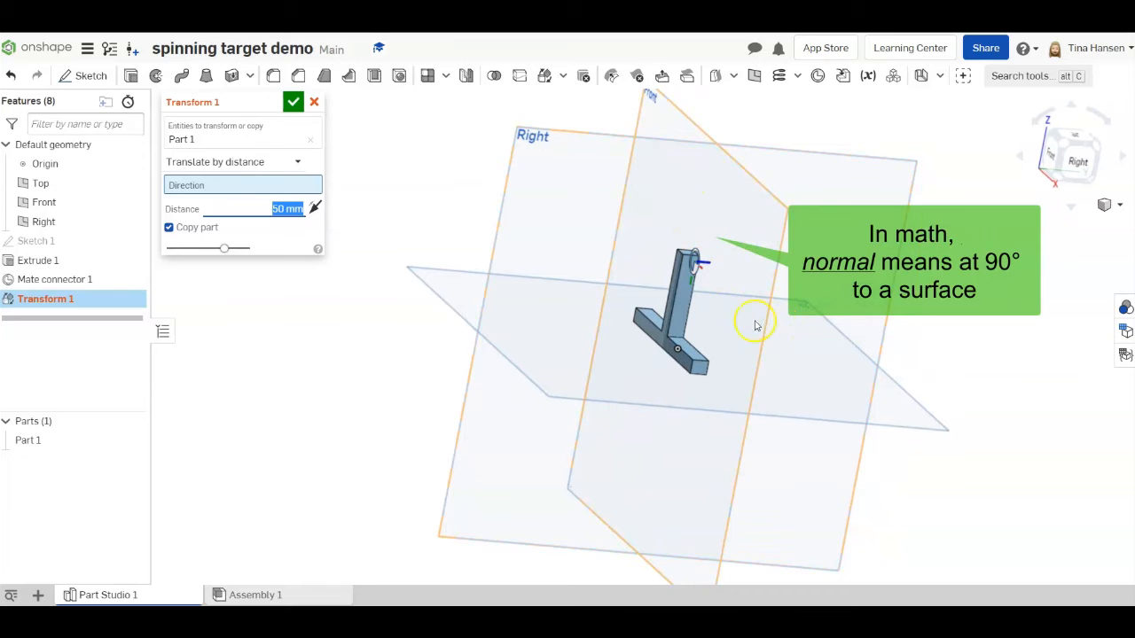
{"action": "left_click", "coordinate": [738, 221]}
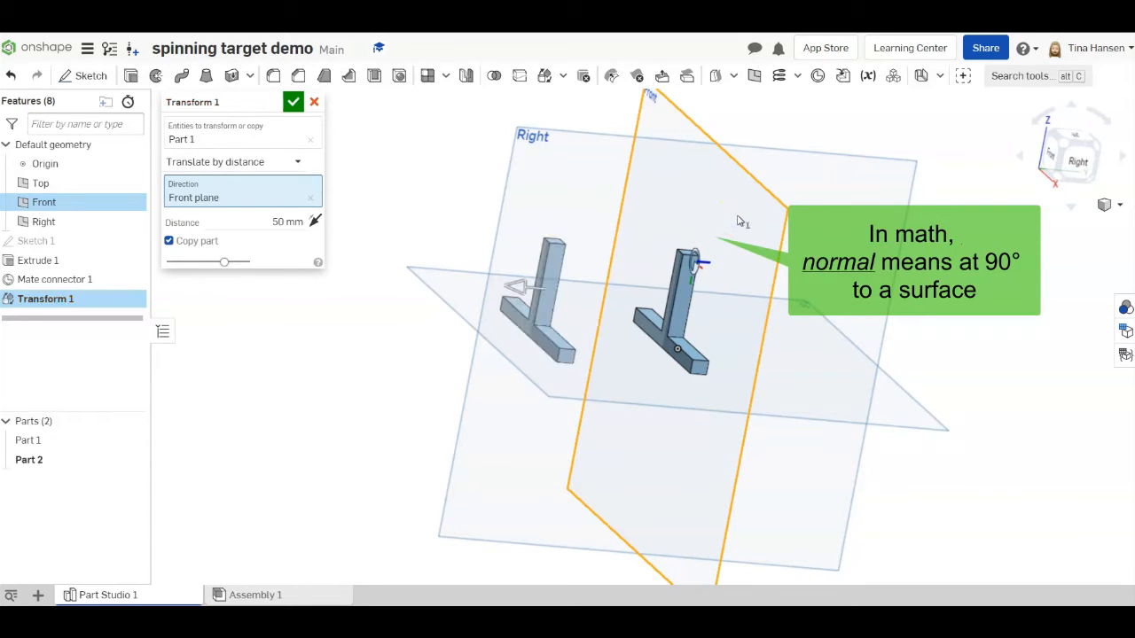
{"action": "right_click_drag", "start_coordinate": [824, 514], "coordinate": [784, 492]}
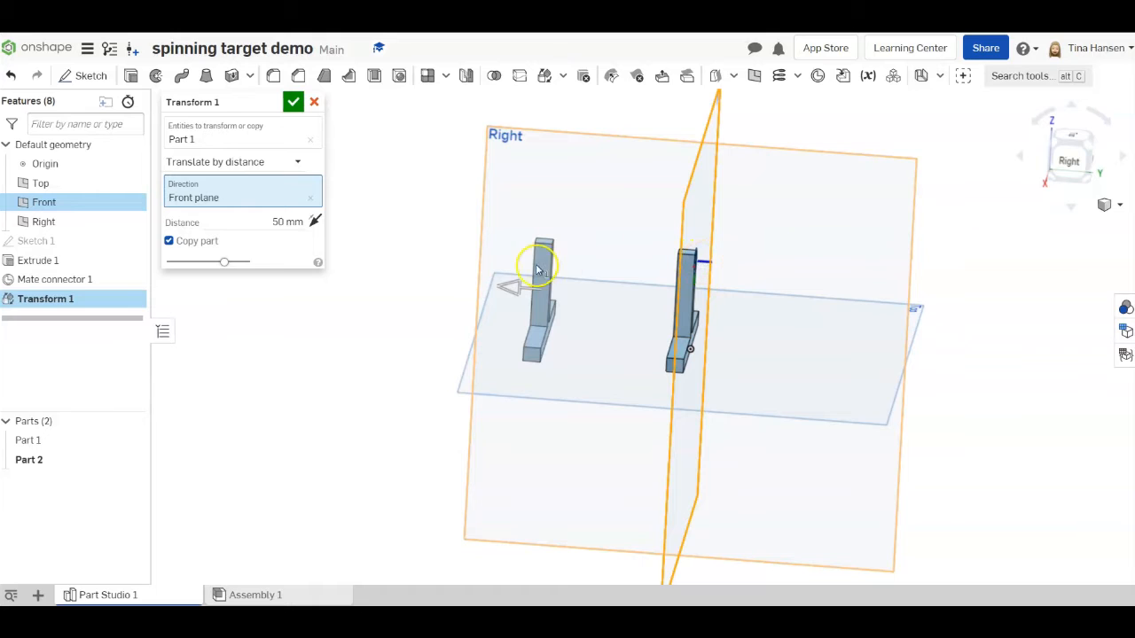
Flip the translation so the copy lies behind the original, set the distance to 50 mm, and accept the transform.
{"action": "left_click", "coordinate": [315, 222]}
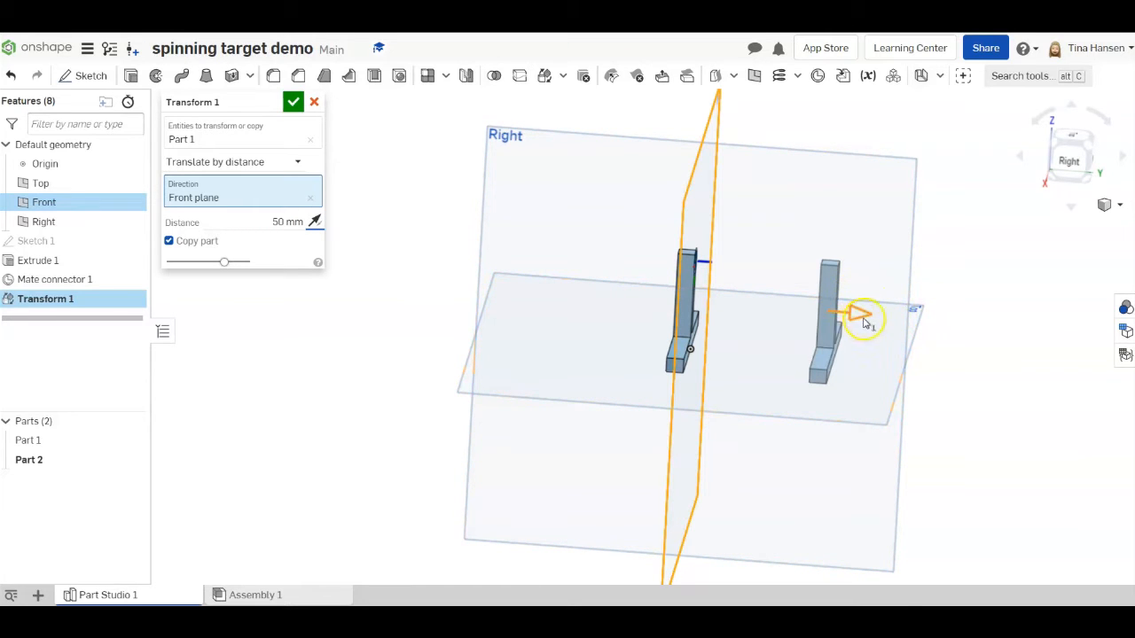
{"action": "mouse_move", "coordinate": [864, 317]}
{"action": "left_mouse_down"}
{"action": "mouse_move", "coordinate": [818, 310]}
{"action": "mouse_move", "coordinate": [868, 314]}
{"action": "left_mouse_up"}
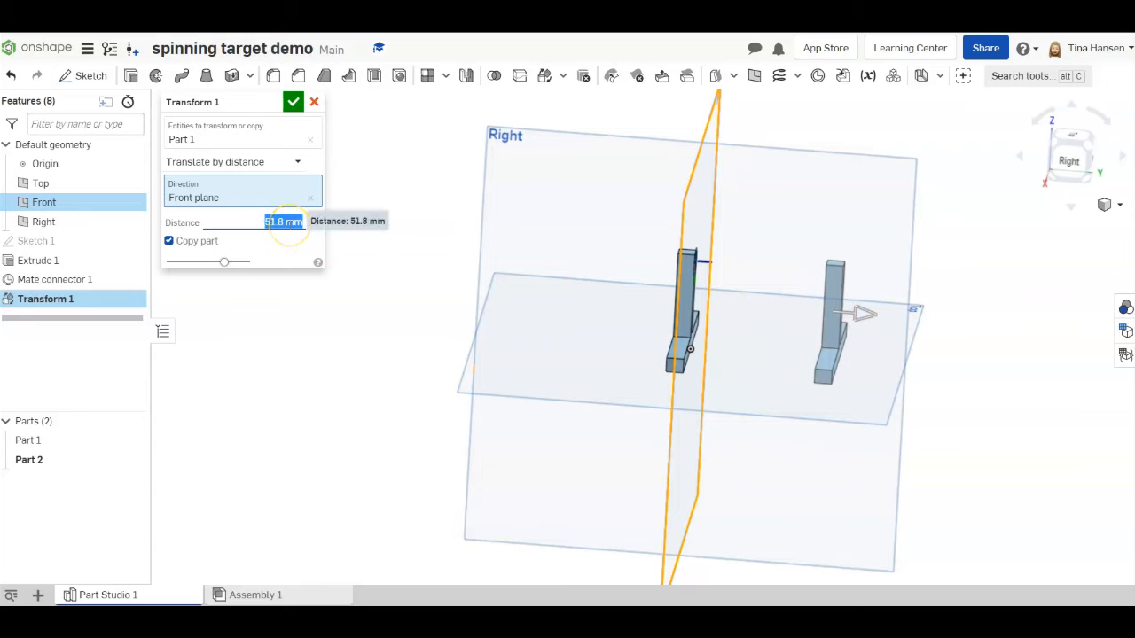
{"action": "type", "text": "5"}
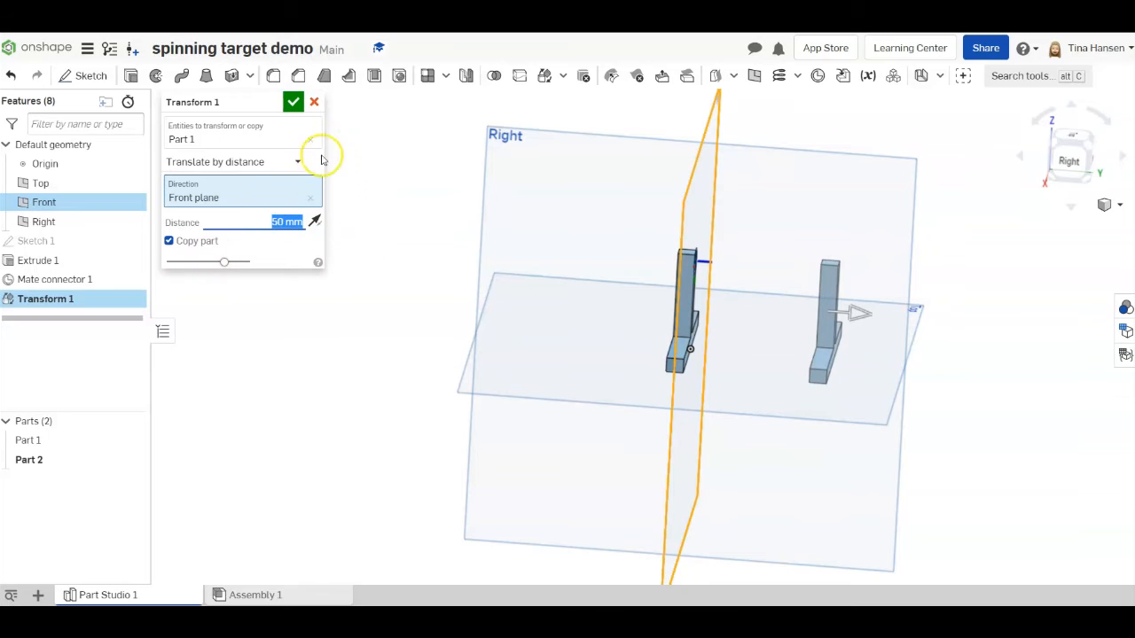
{"action": "left_click", "coordinate": [292, 102]}
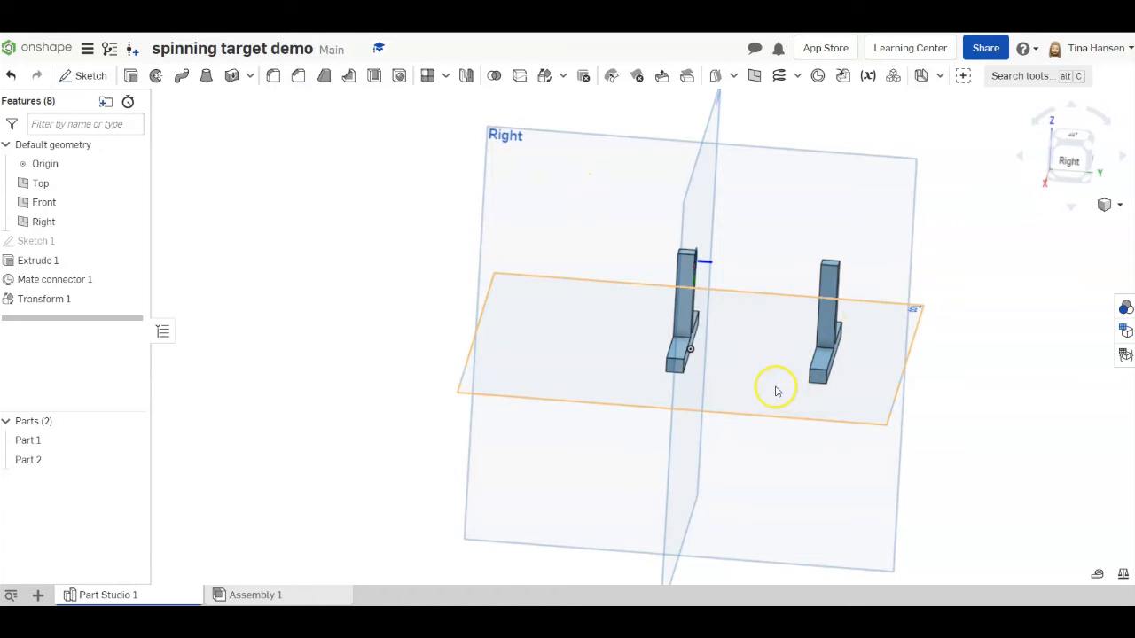
Create a mate connector on the copied stand at the midpoint of the upper end edge of the face toward the original.
{"action": "right_click_drag", "start_coordinate": [776, 389], "coordinate": [815, 390]}
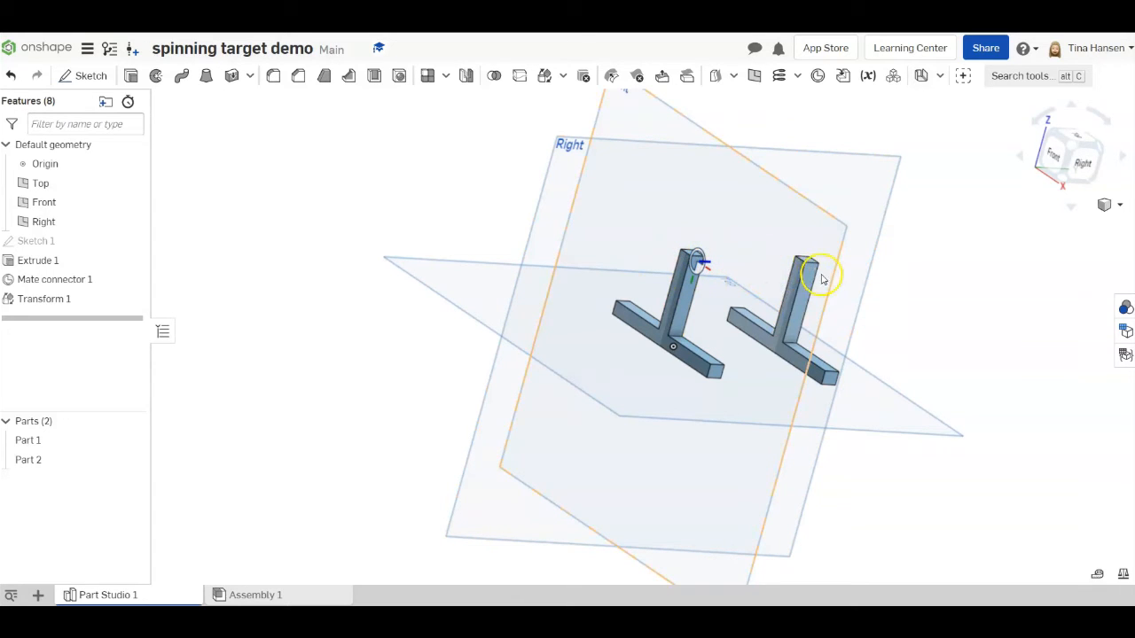
{"action": "scroll", "coordinate": [802, 268], "scroll_direction": "up", "scroll_amount": 5}
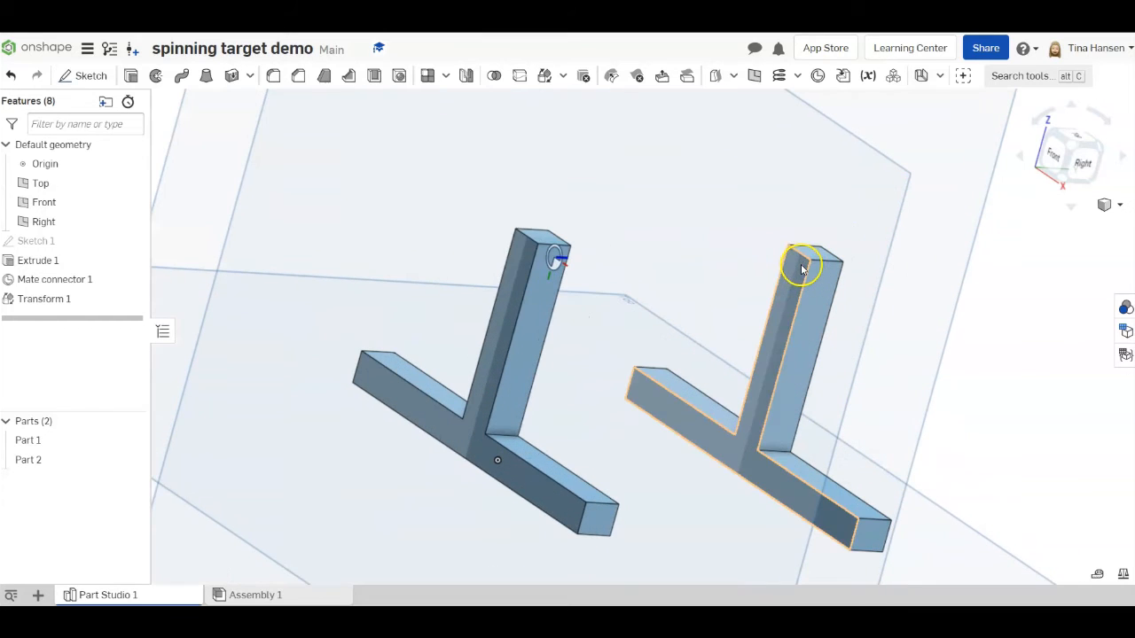
{"action": "left_click", "coordinate": [817, 77]}
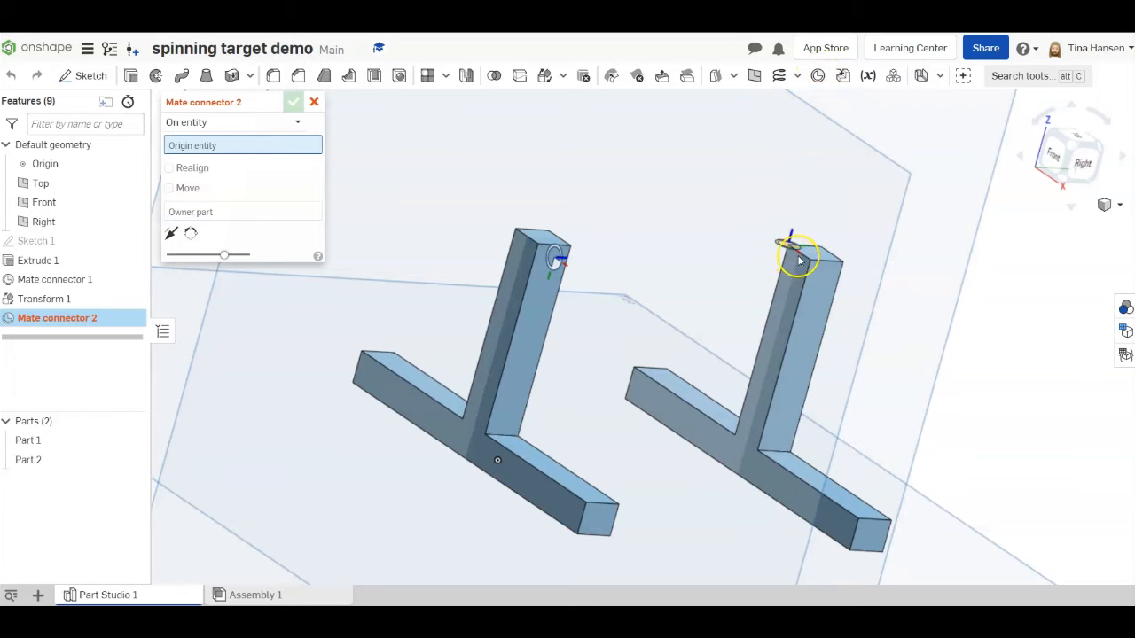
{"action": "scroll", "coordinate": [794, 270], "scroll_direction": "up", "scroll_amount": 5}
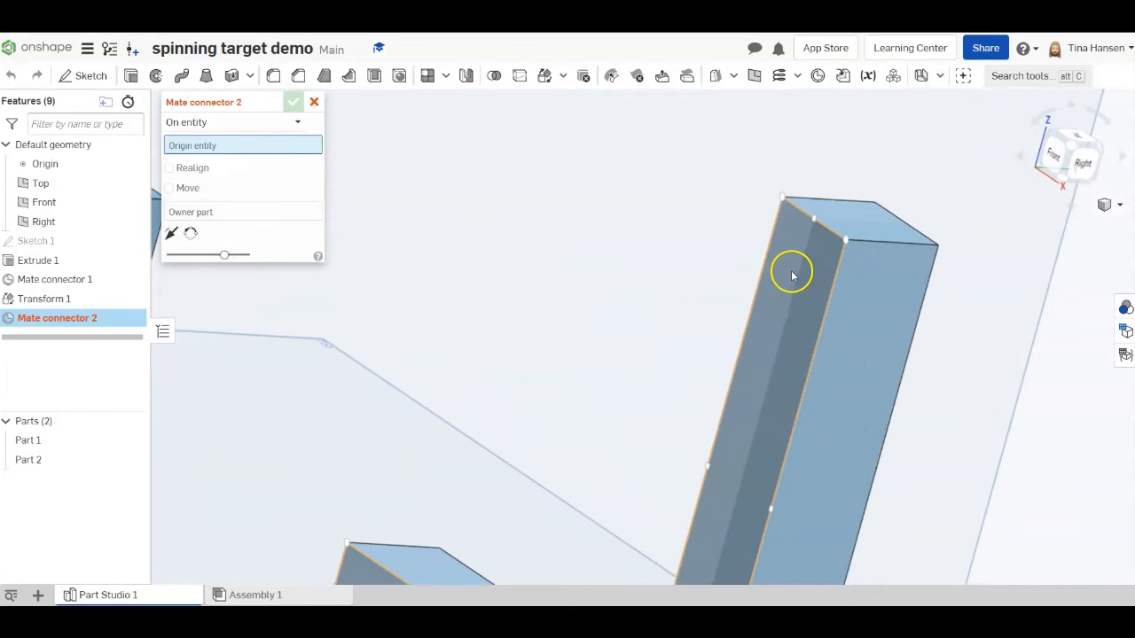
{"action": "left_click", "coordinate": [817, 218]}
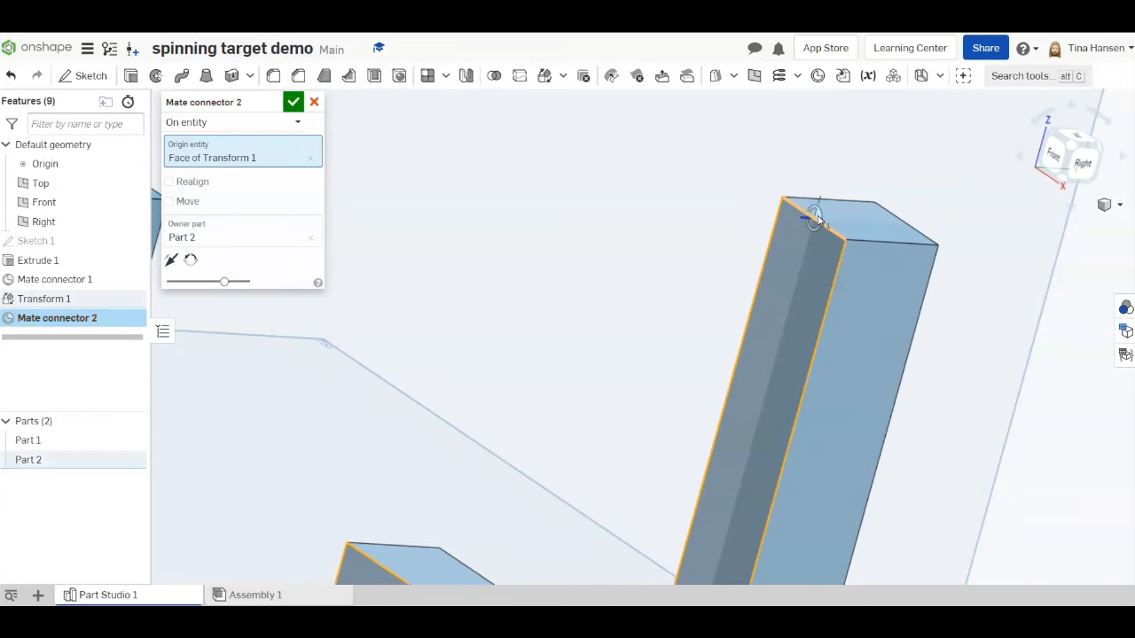
Offset the copied stand's mate connector -3 mm along Y and accept it.
{"action": "left_click", "coordinate": [169, 202]}
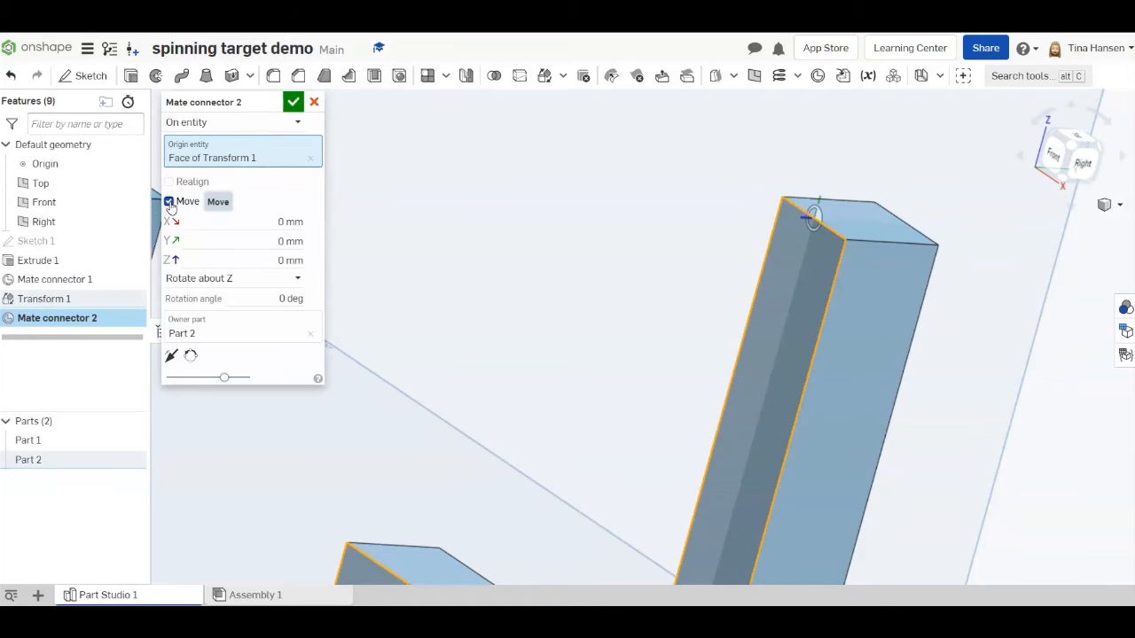
{"action": "left_click", "coordinate": [276, 241]}
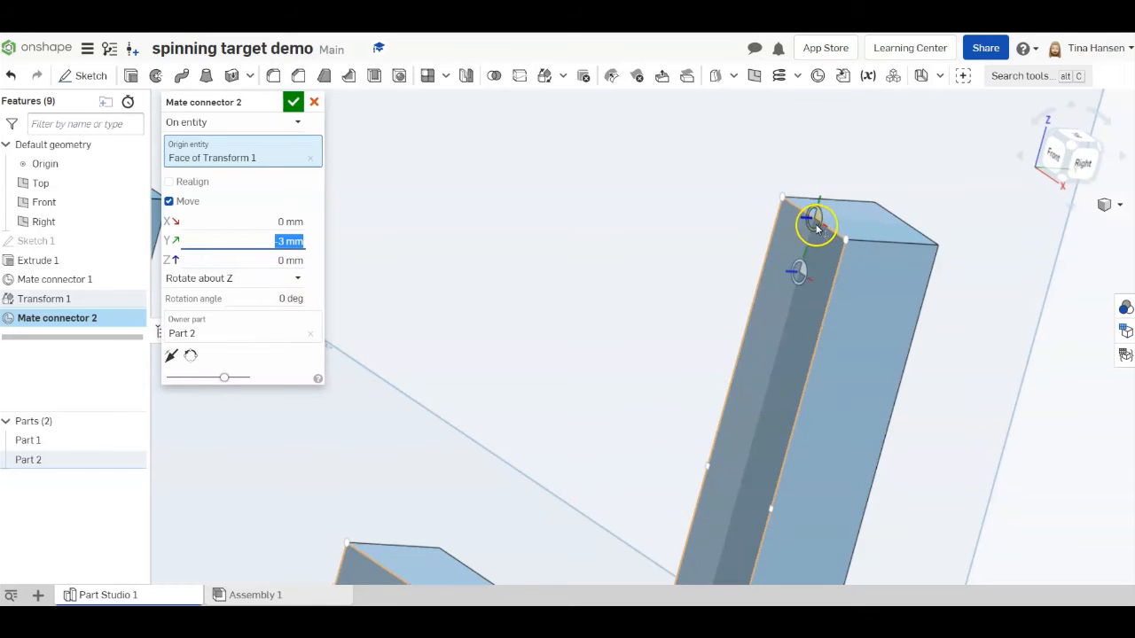
{"action": "left_click", "coordinate": [294, 102]}
{"action": "key", "text": "f"}
{"action": "mouse_move", "coordinate": [574, 396]}
{"action": "right_mouse_down"}
{"action": "mouse_move", "coordinate": [553, 383]}
{"action": "mouse_move", "coordinate": [577, 384]}
{"action": "right_mouse_up"}
{"action": "left_click", "coordinate": [389, 163]}
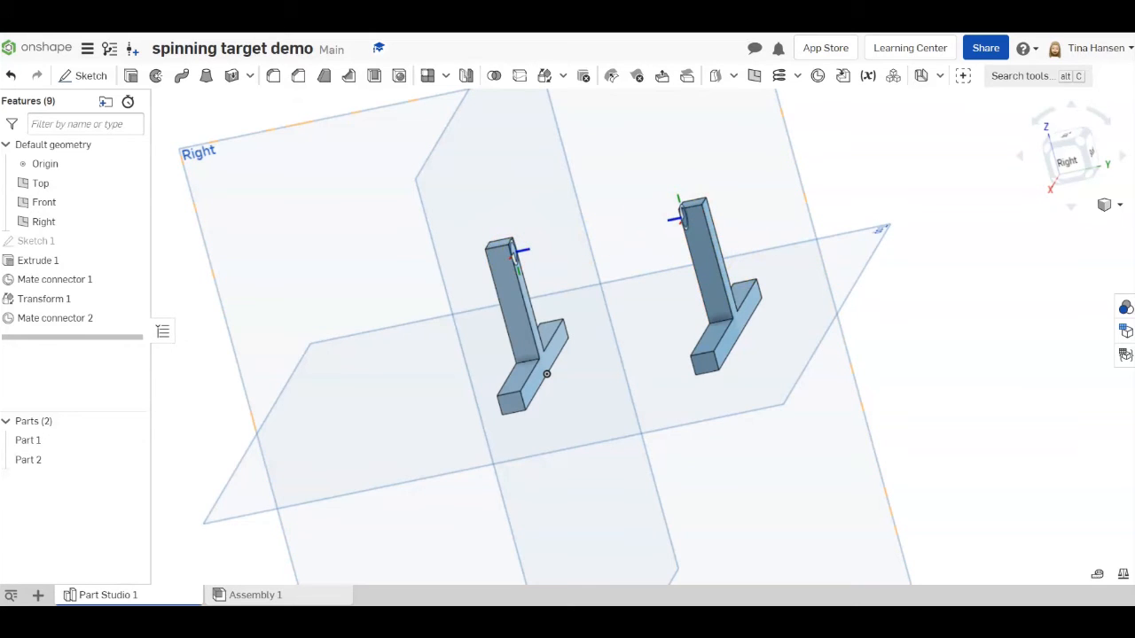
Start a new sketch on the Right plane and view it normal to the sketch plane.
{"action": "left_click", "coordinate": [87, 75]}
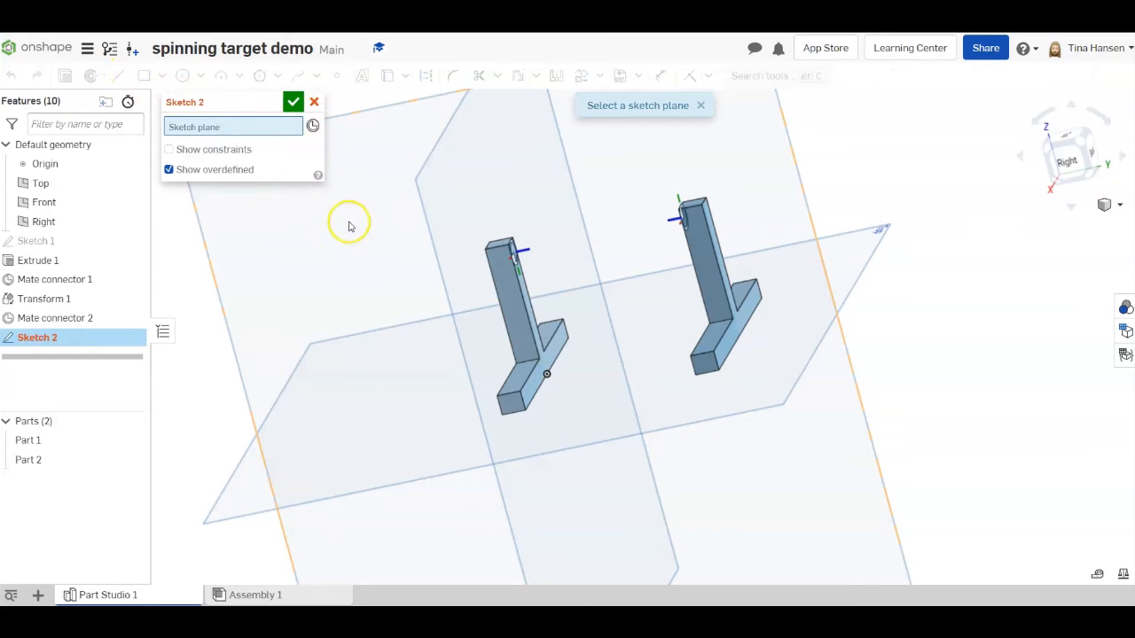
{"action": "left_click", "coordinate": [363, 153]}
{"action": "left_click", "coordinate": [357, 303]}
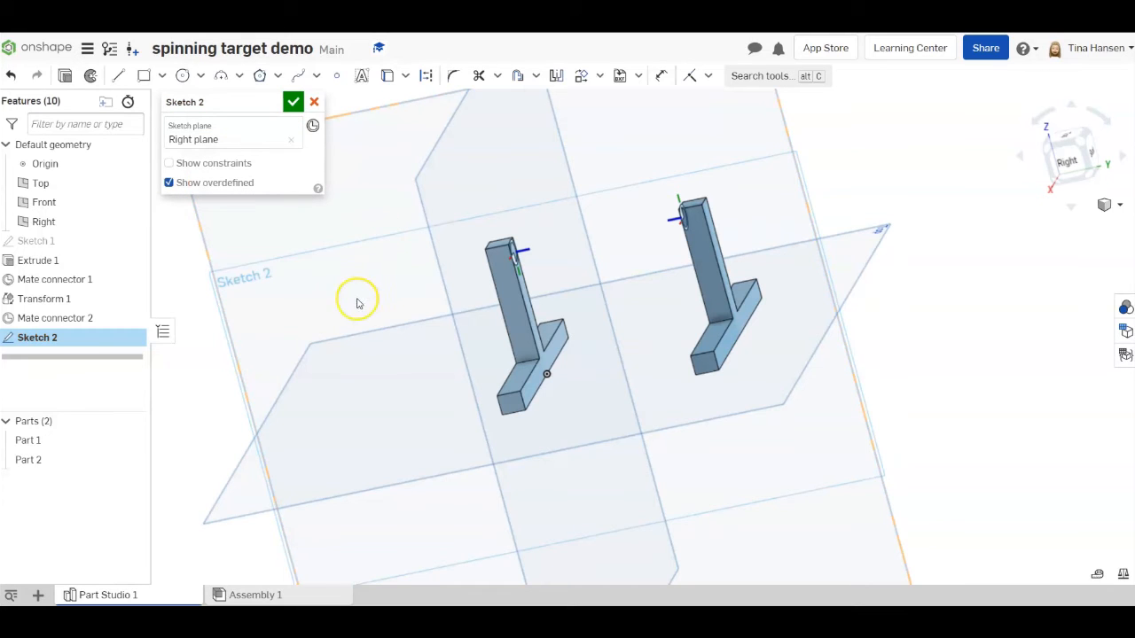
{"action": "right_click", "coordinate": [352, 277]}
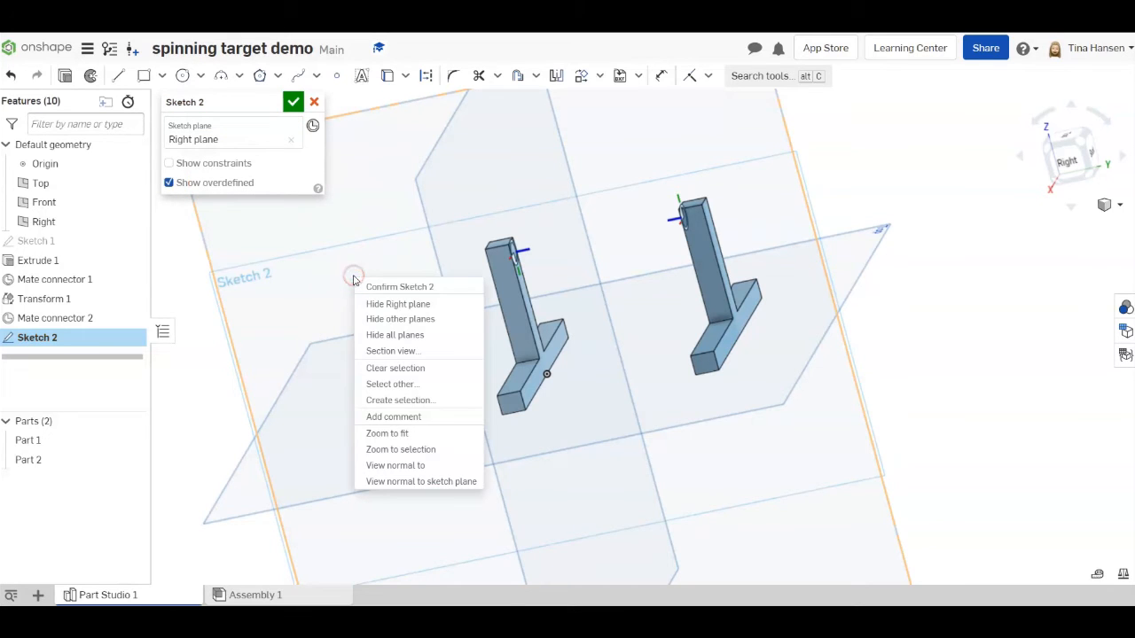
{"action": "left_click", "coordinate": [432, 480]}
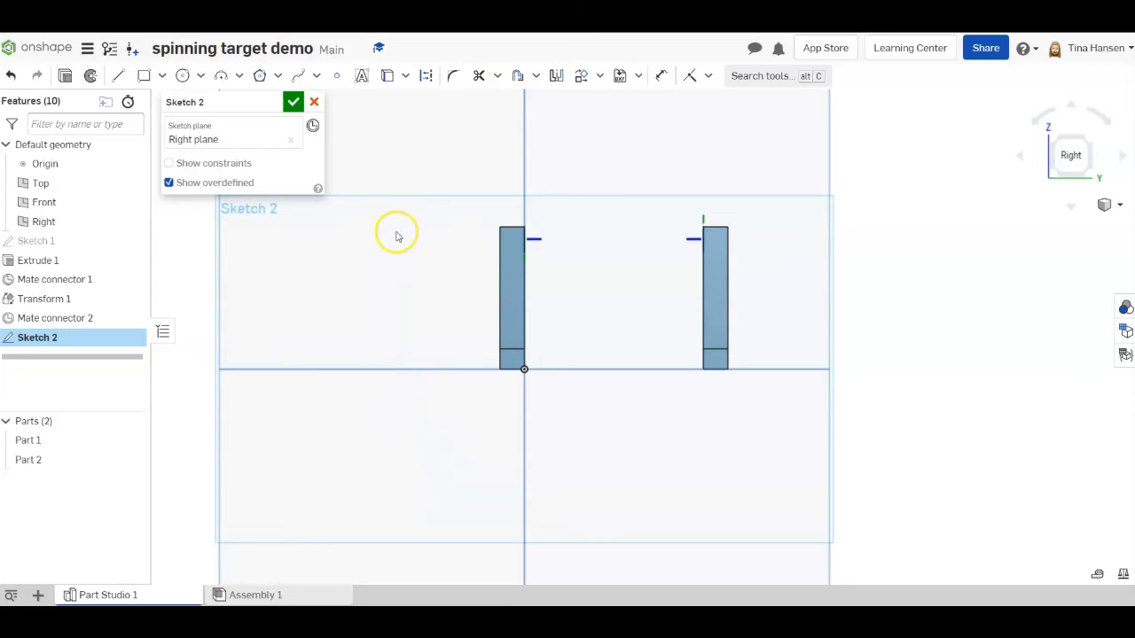
Sketch a circle off to the side of the original stand, set its diameter to 5 mm, and accept the sketch.
{"action": "left_click", "coordinate": [186, 78]}
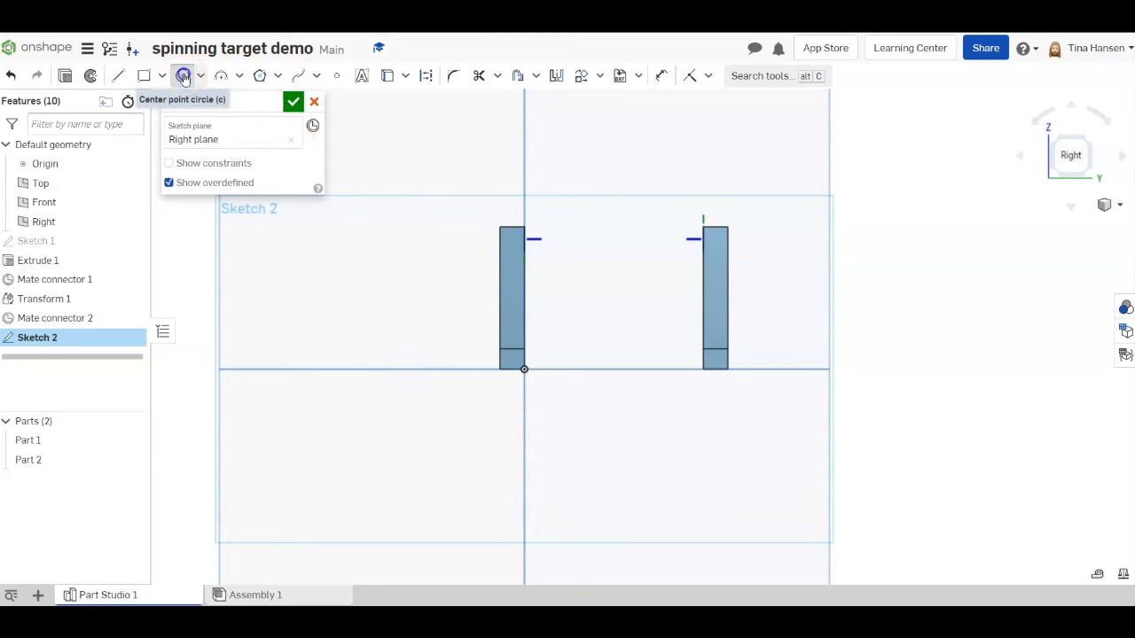
{"action": "left_click", "coordinate": [347, 255]}
{"action": "left_click", "coordinate": [361, 257]}
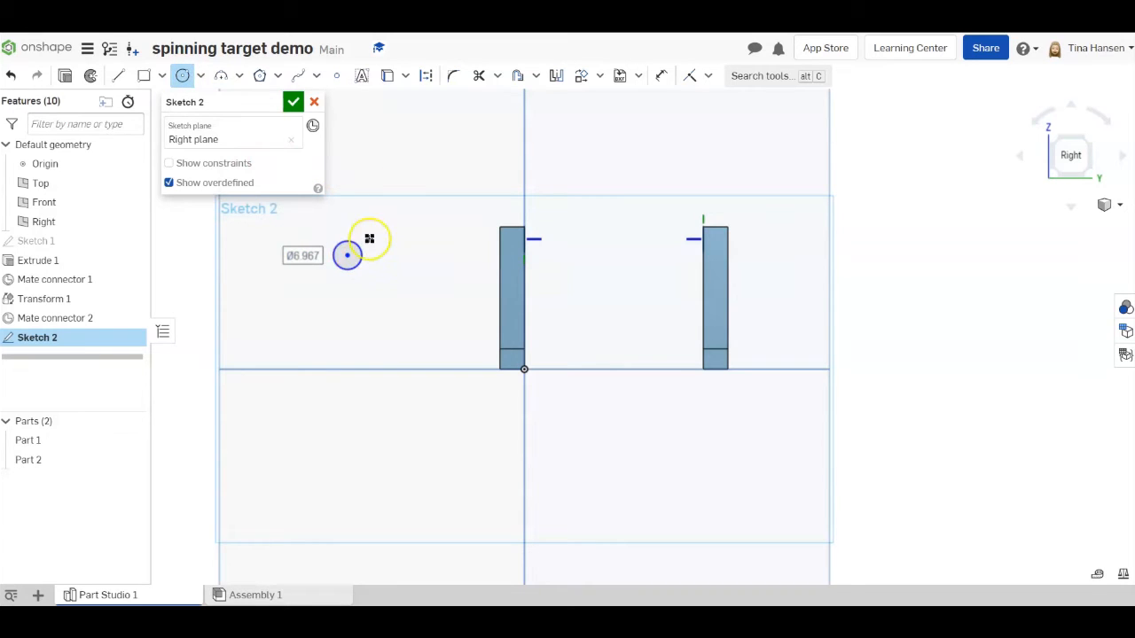
{"action": "left_click", "coordinate": [662, 75]}
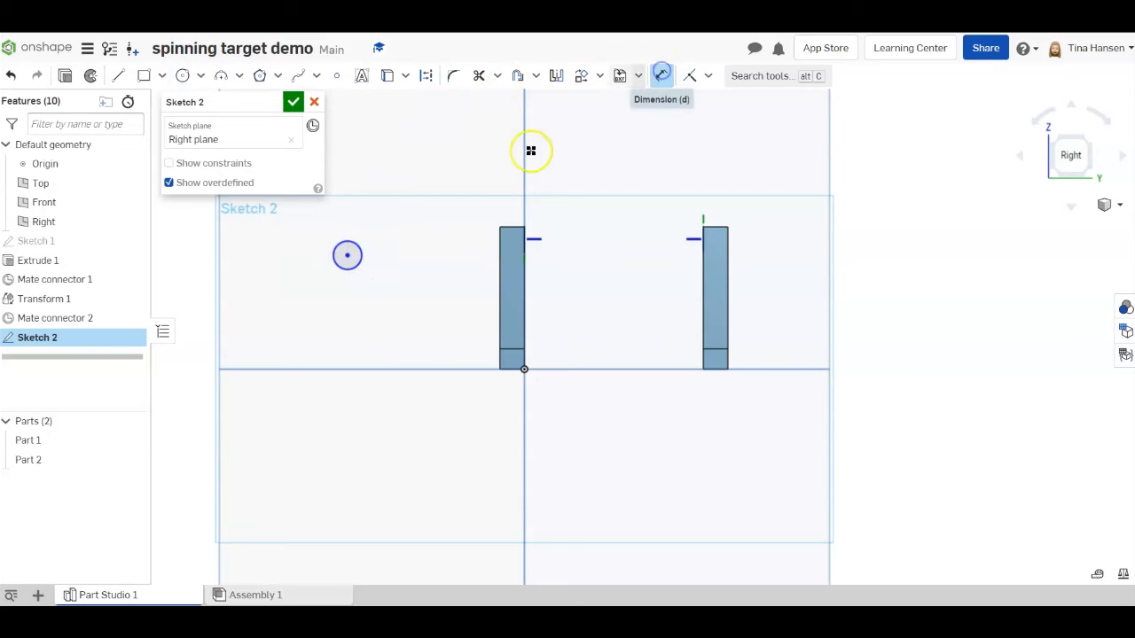
{"action": "left_click", "coordinate": [359, 249]}
{"action": "left_click", "coordinate": [395, 206]}
{"action": "type", "text": "5"}
{"action": "key", "text": "Return"}
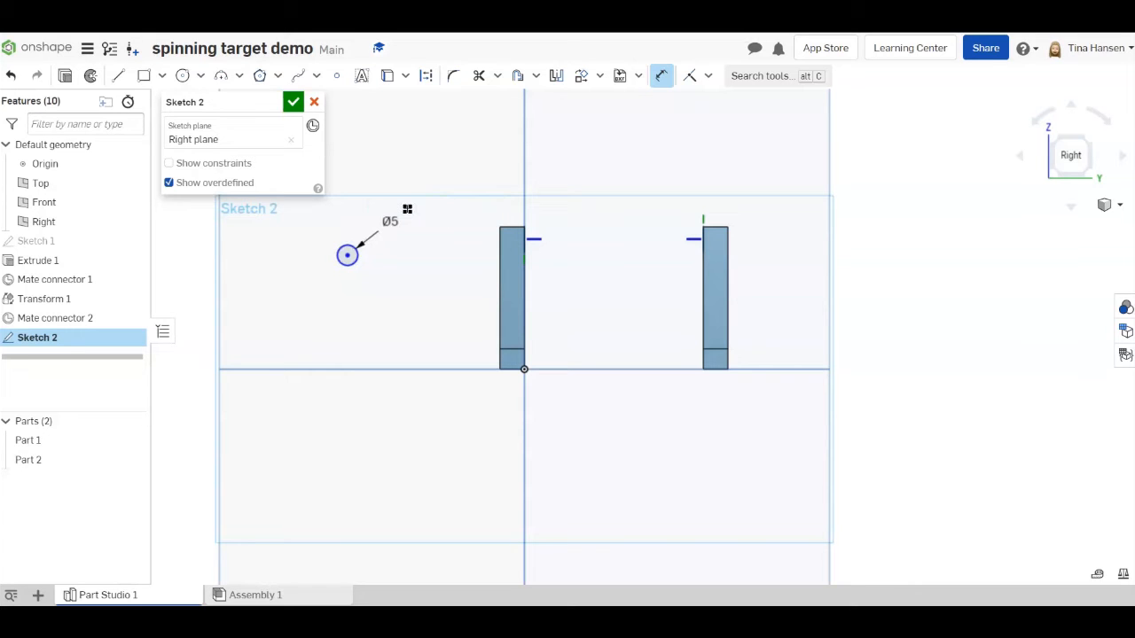
{"action": "left_click", "coordinate": [295, 103]}
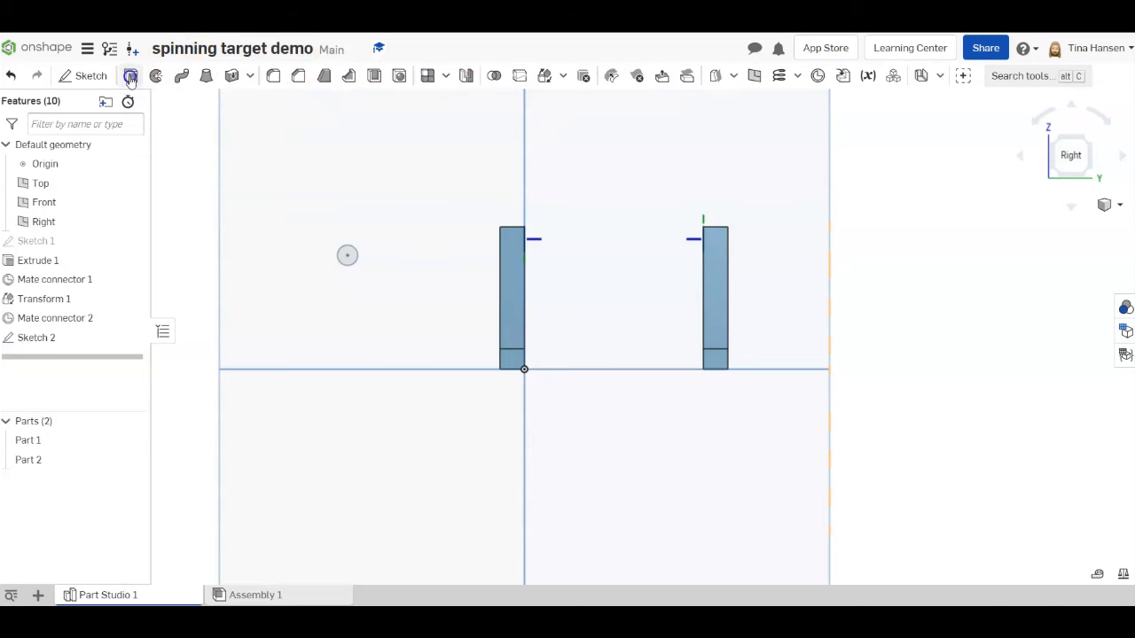
Extrude the 5 mm circle as a new solid with a blind depth of 30 mm and accept it.
{"action": "left_click", "coordinate": [131, 77]}
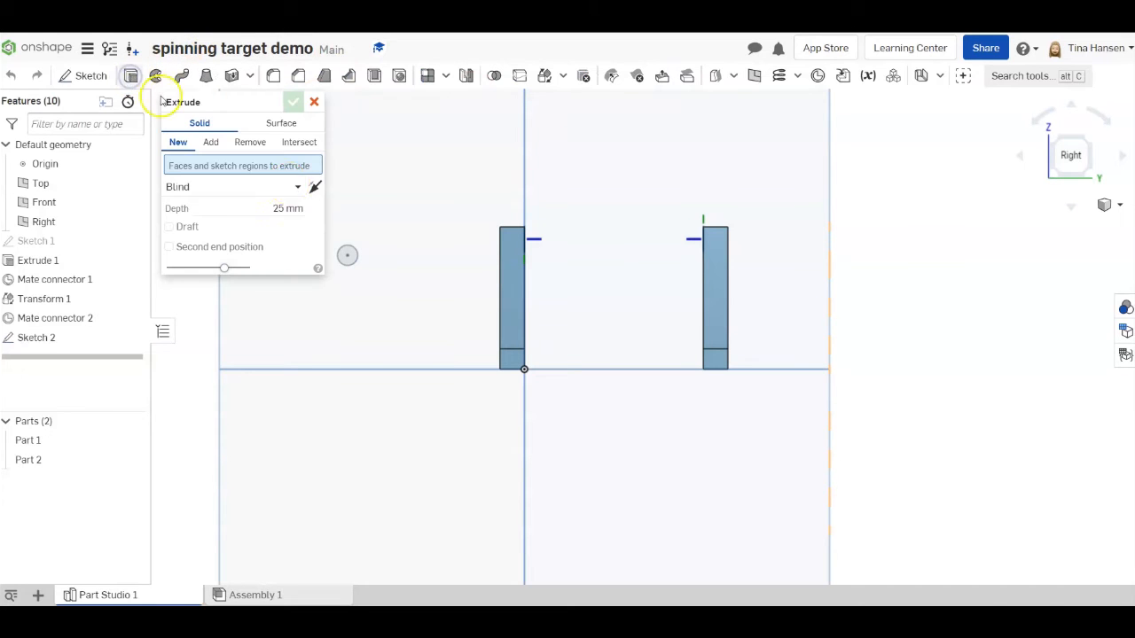
{"action": "left_click", "coordinate": [40, 342]}
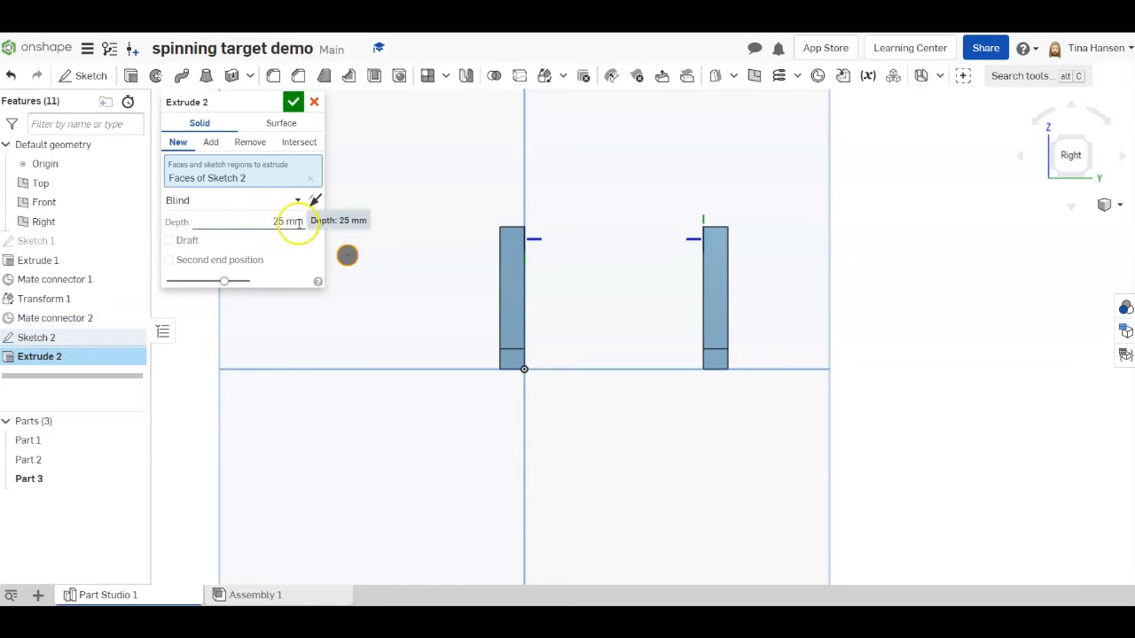
{"action": "left_click", "coordinate": [271, 222]}
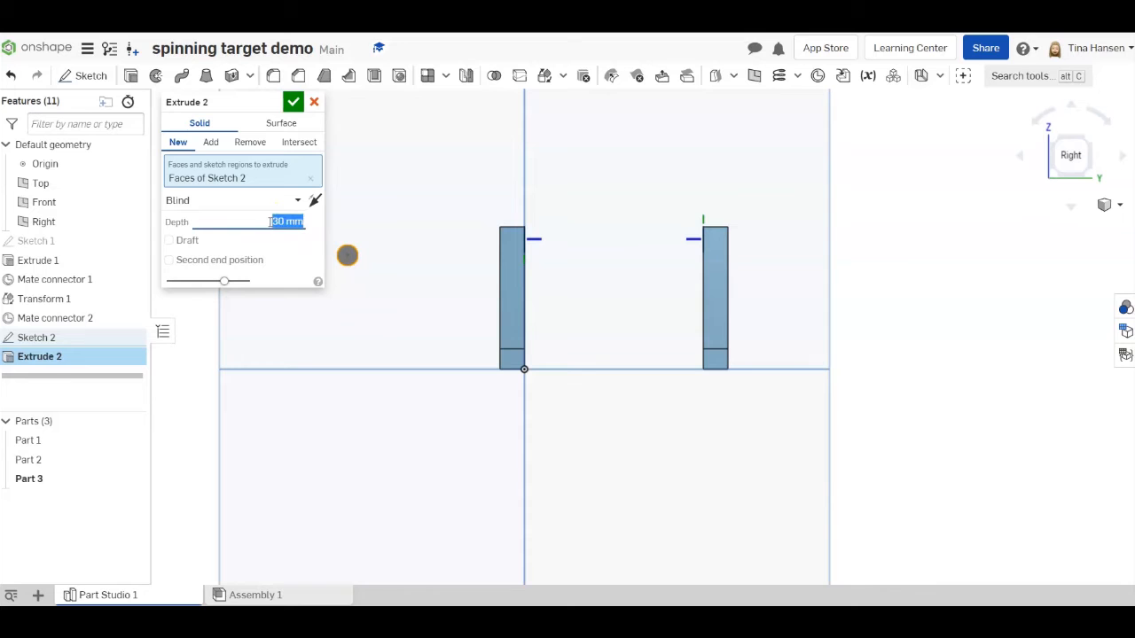
{"action": "right_click_drag", "start_coordinate": [431, 280], "coordinate": [400, 297]}
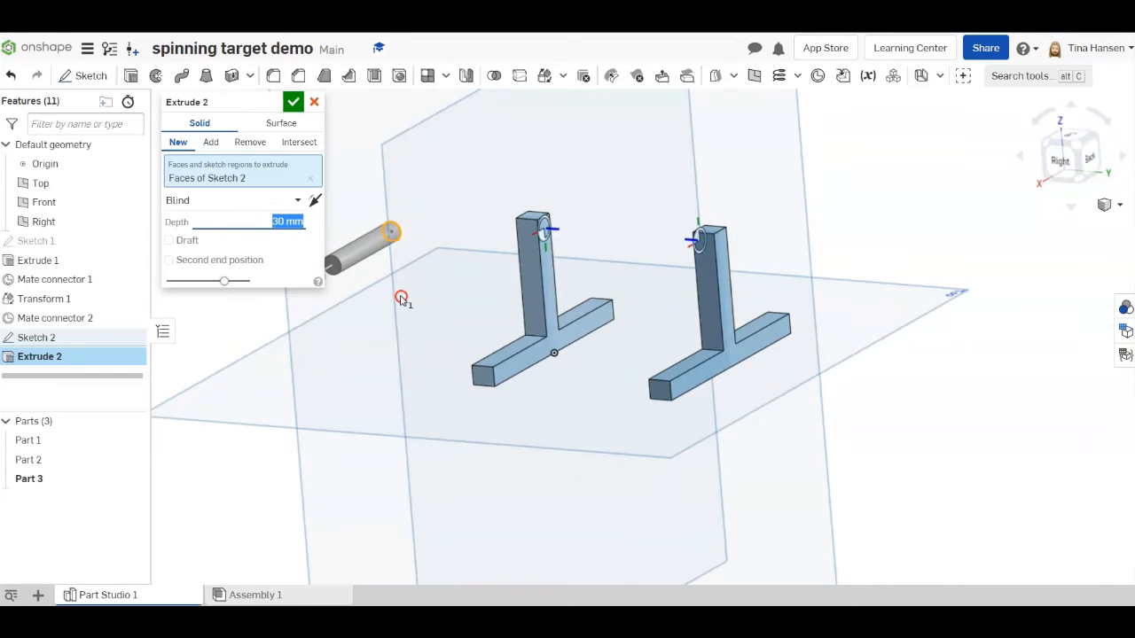
{"action": "left_click", "coordinate": [294, 104]}
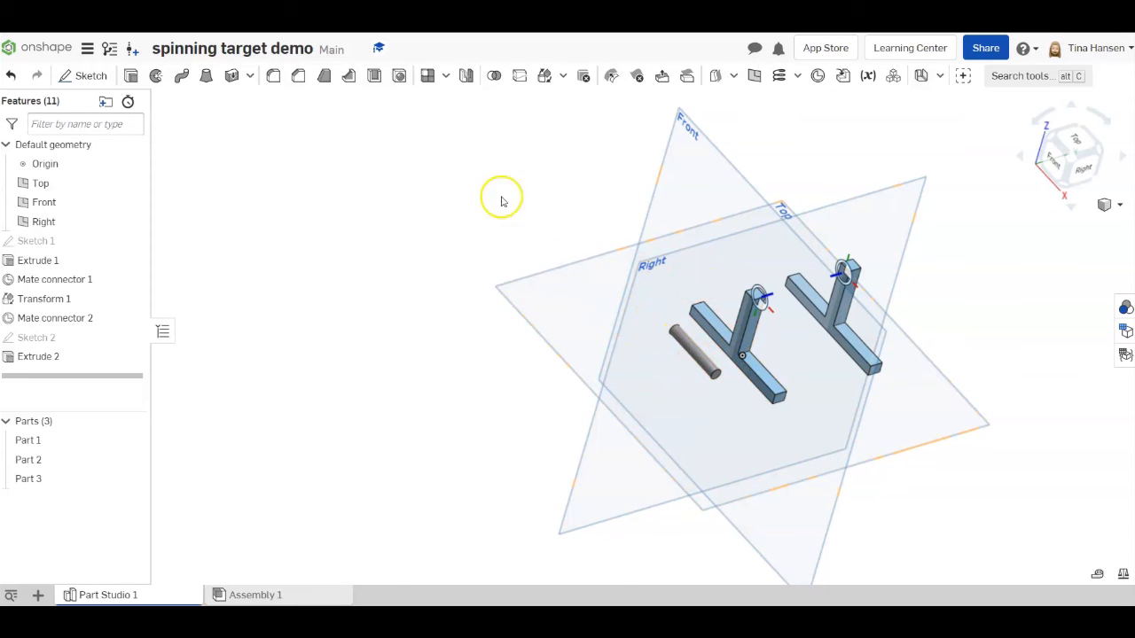
Start a new sketch on the Top plane and view it normal to the plane, with X running horizontally and Y vertically.
{"action": "left_click", "coordinate": [92, 77]}
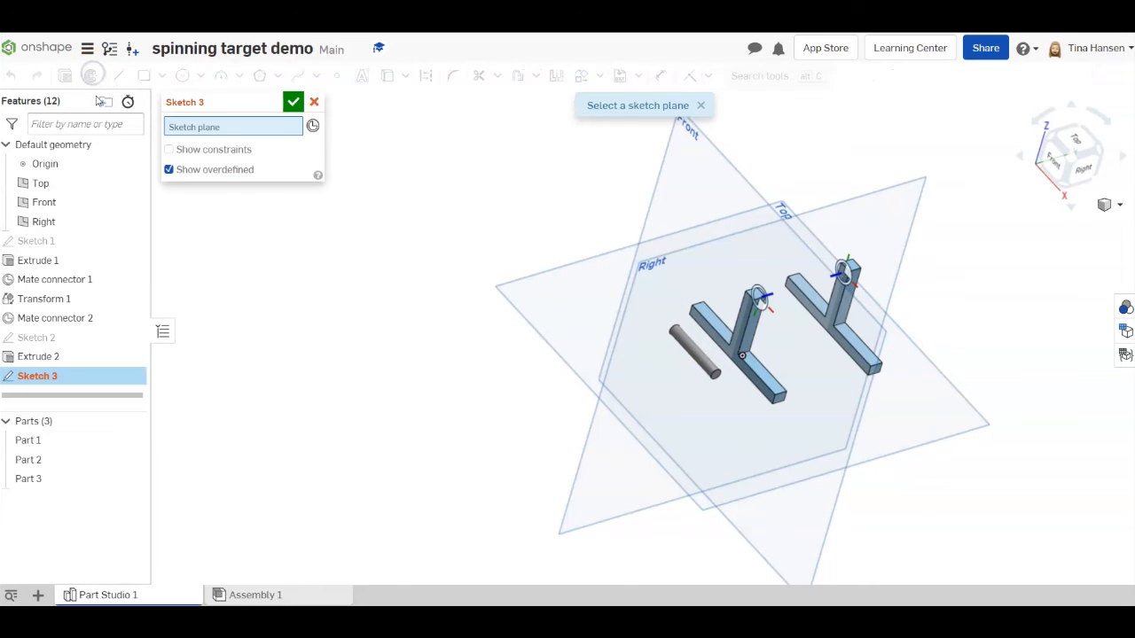
{"action": "left_click", "coordinate": [569, 297]}
{"action": "right_click", "coordinate": [546, 227]}
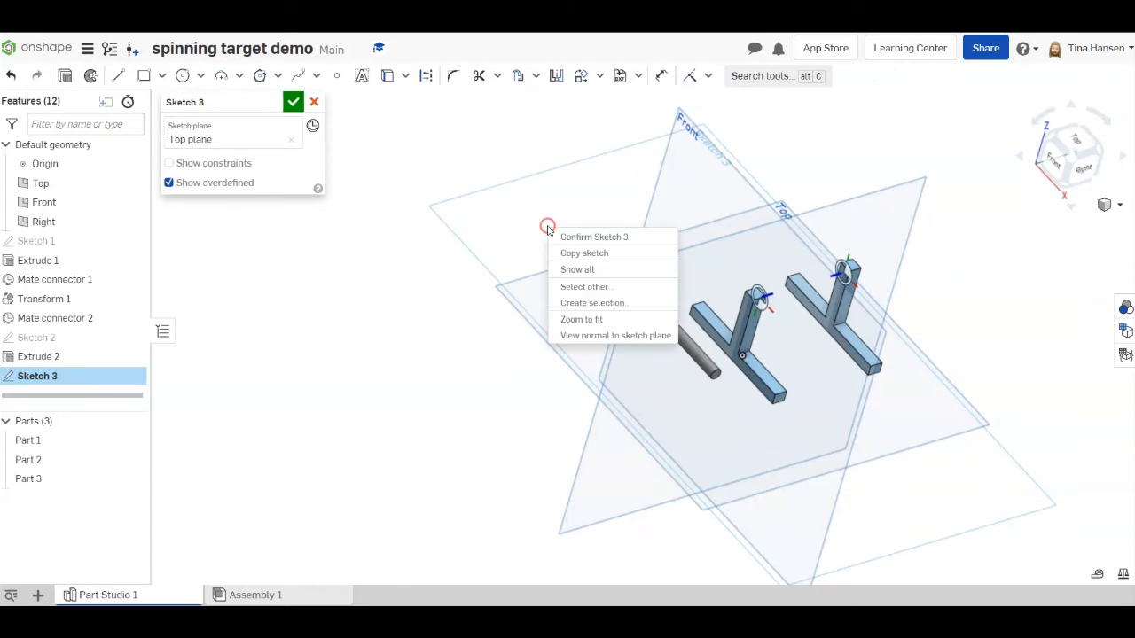
{"action": "left_click", "coordinate": [592, 337]}
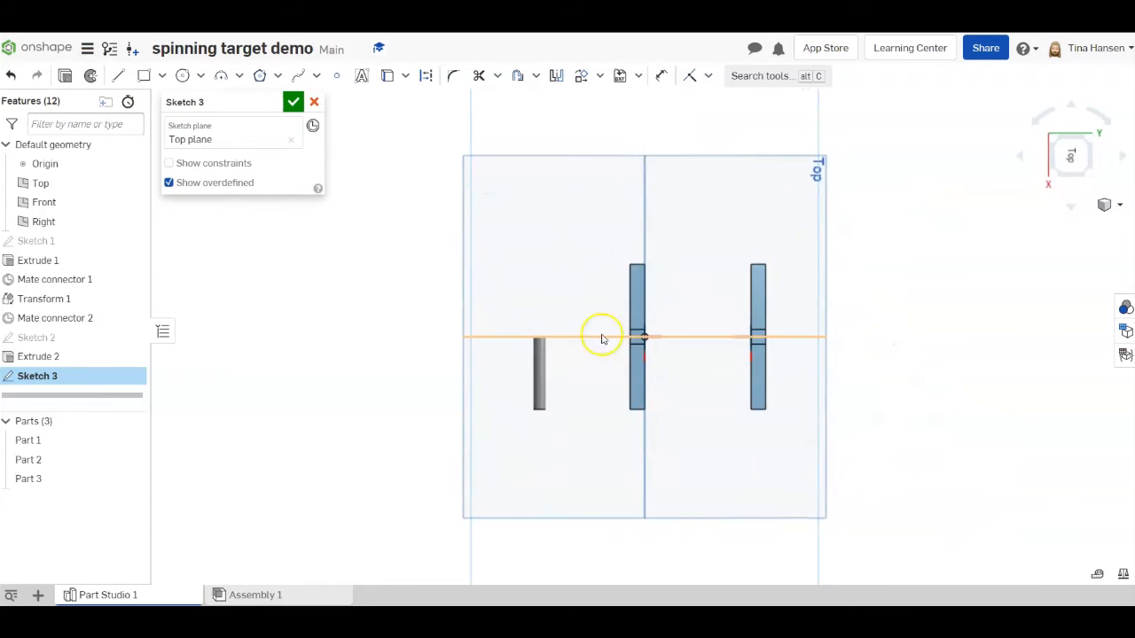
{"action": "left_click", "coordinate": [1040, 116]}
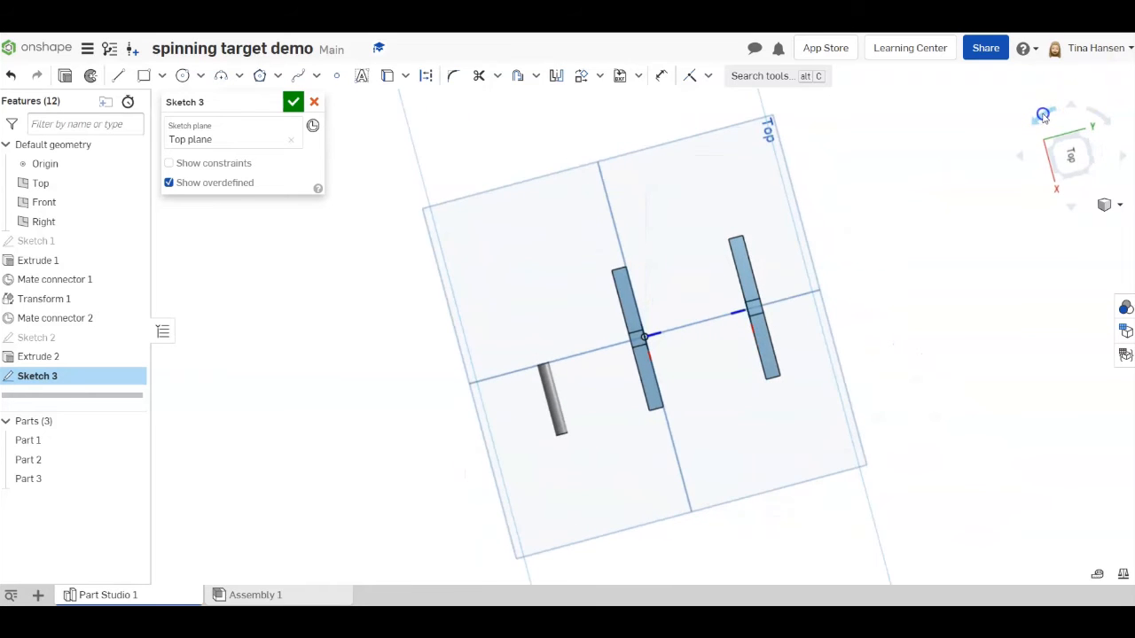
{"action": "left_click", "coordinate": [1043, 115]}
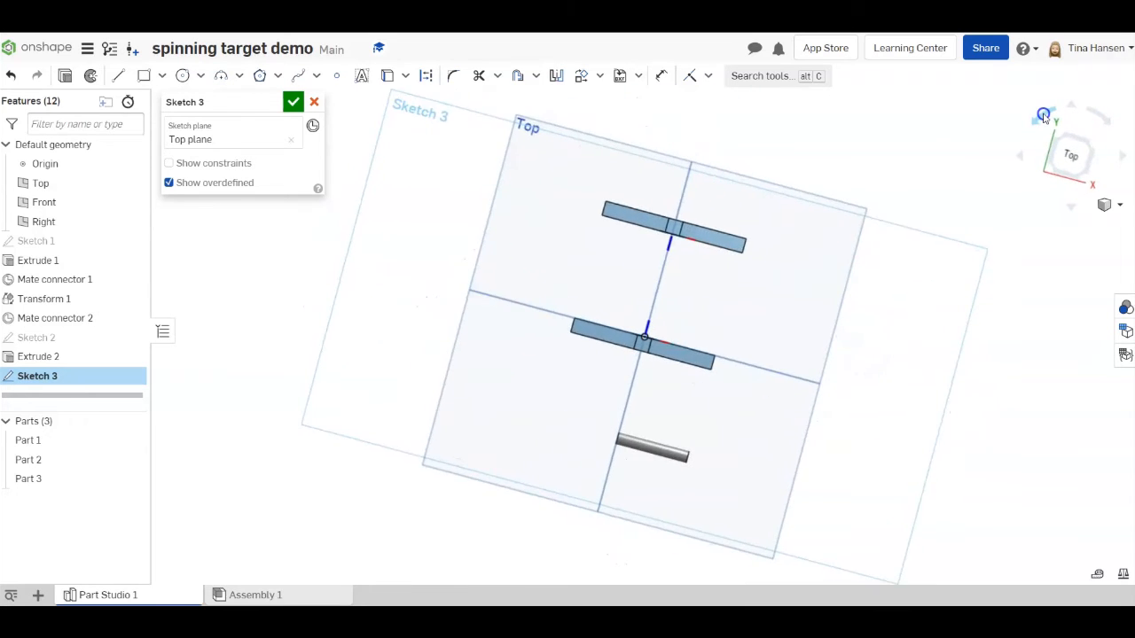
{"action": "left_click", "coordinate": [1042, 115]}
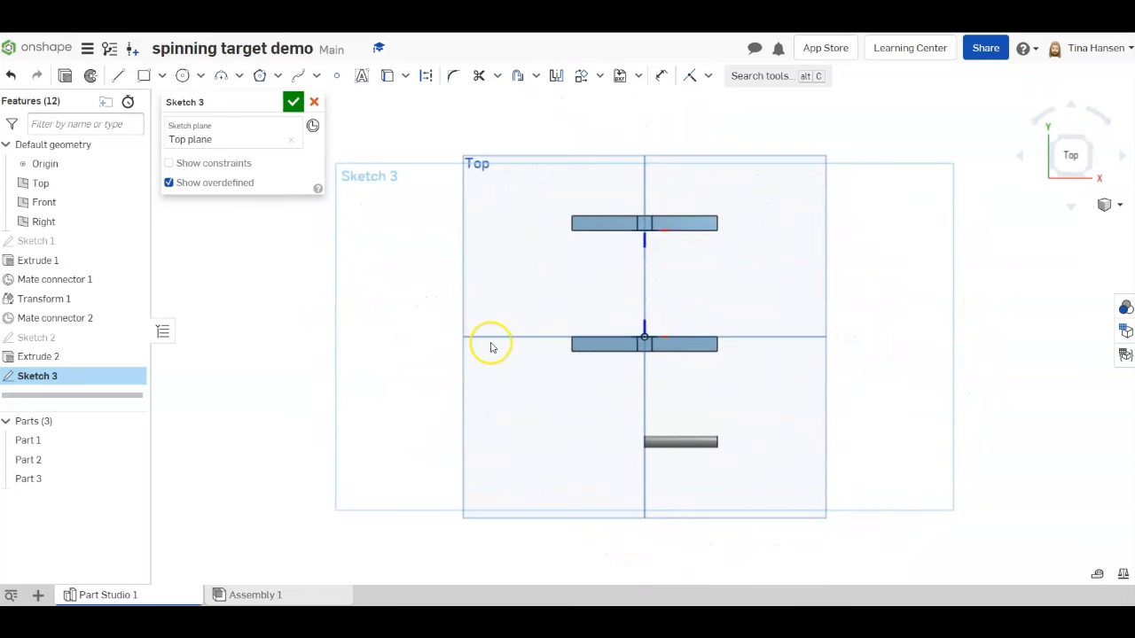
Sketch two concentric circles, about 6.6 mm and 16.7 mm in diameter, centred in line with the origin beside the original stand.
{"action": "scroll", "coordinate": [496, 344], "scroll_direction": "up", "scroll_amount": 3}
{"action": "scroll", "coordinate": [496, 344], "scroll_direction": "up", "scroll_amount": 1}
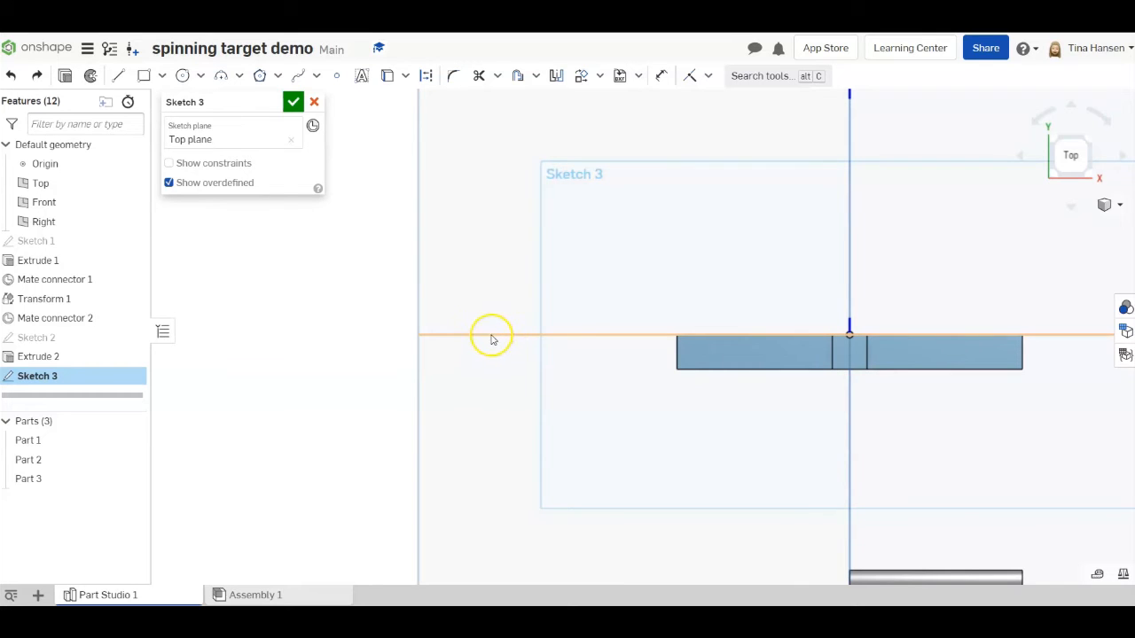
{"action": "left_click", "coordinate": [183, 75]}
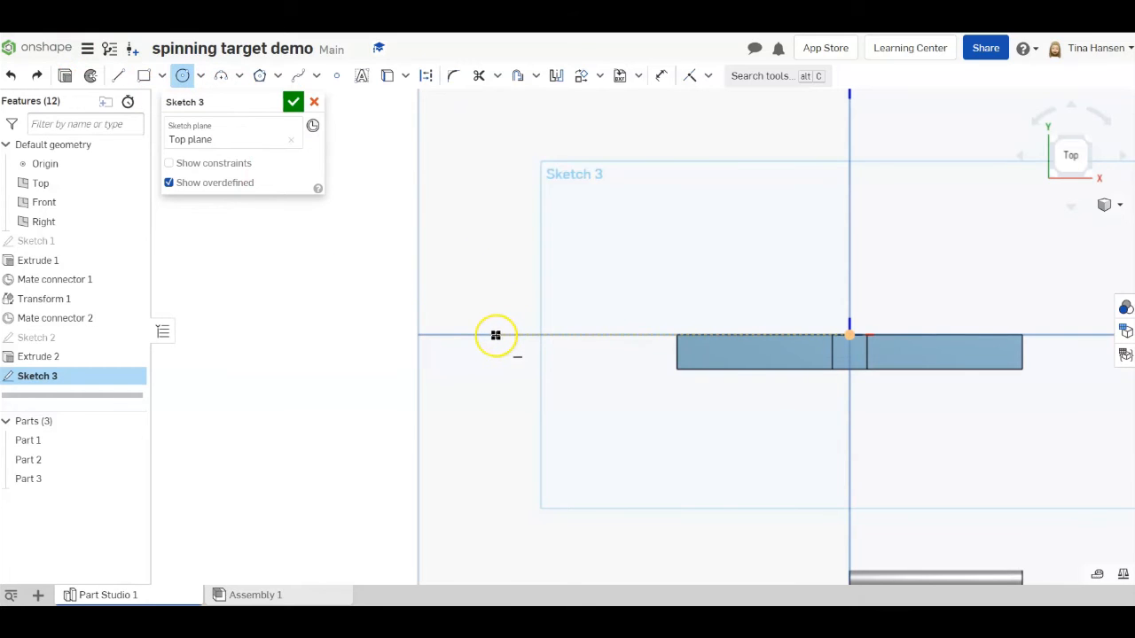
{"action": "left_click_drag", "start_coordinate": [496, 335], "coordinate": [512, 340]}
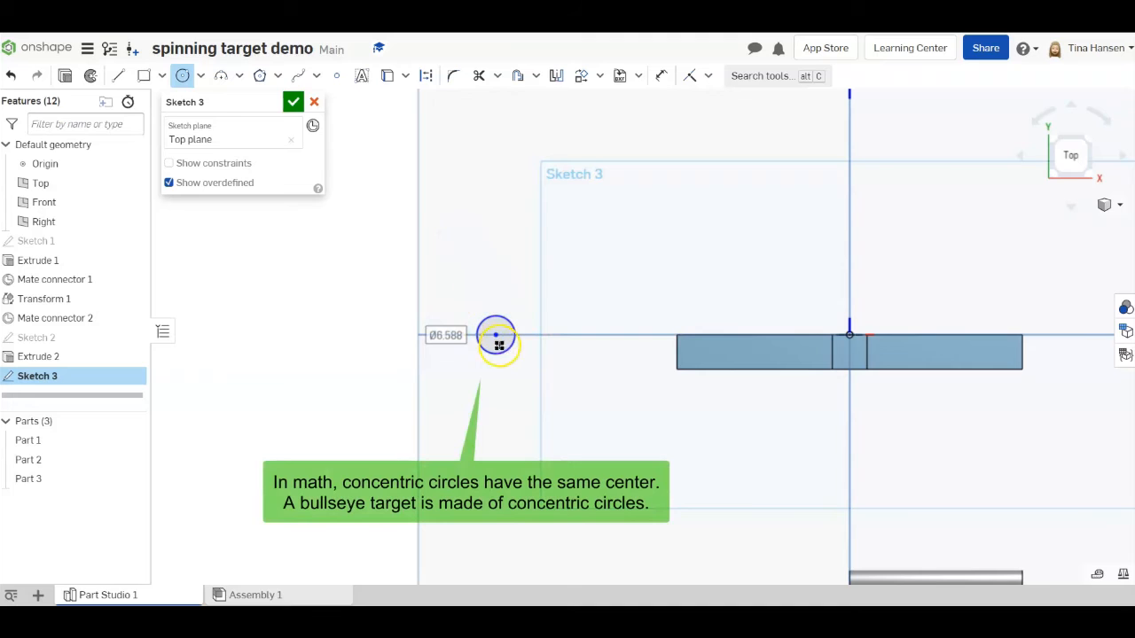
{"action": "left_click_drag", "start_coordinate": [495, 335], "coordinate": [541, 350]}
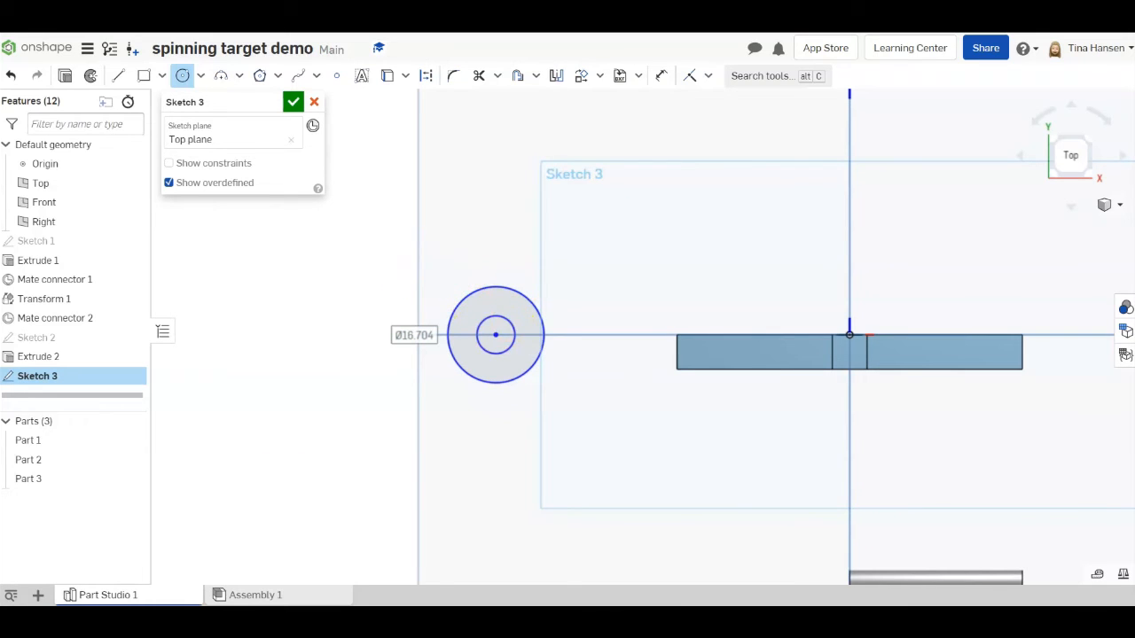
Dimension the inner circle and set its diameter to 9 mm.
{"action": "left_click", "coordinate": [662, 75]}
{"action": "left_click", "coordinate": [538, 317]}
{"action": "left_click", "coordinate": [514, 322]}
{"action": "left_click", "coordinate": [593, 252]}
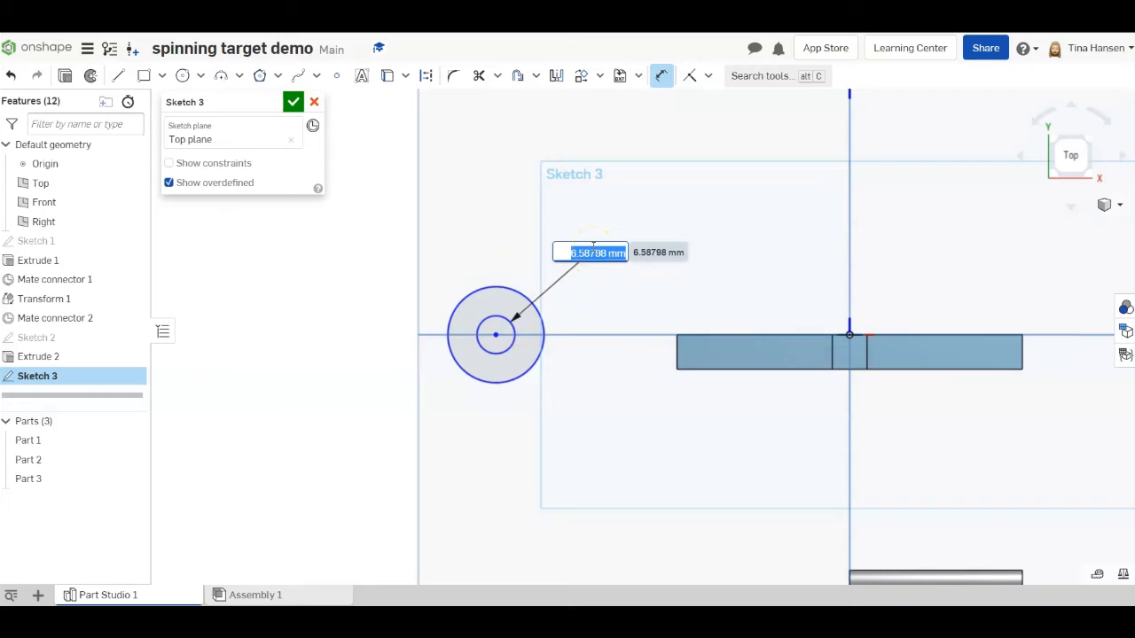
{"action": "type", "text": "6"}
{"action": "key", "text": "Return"}
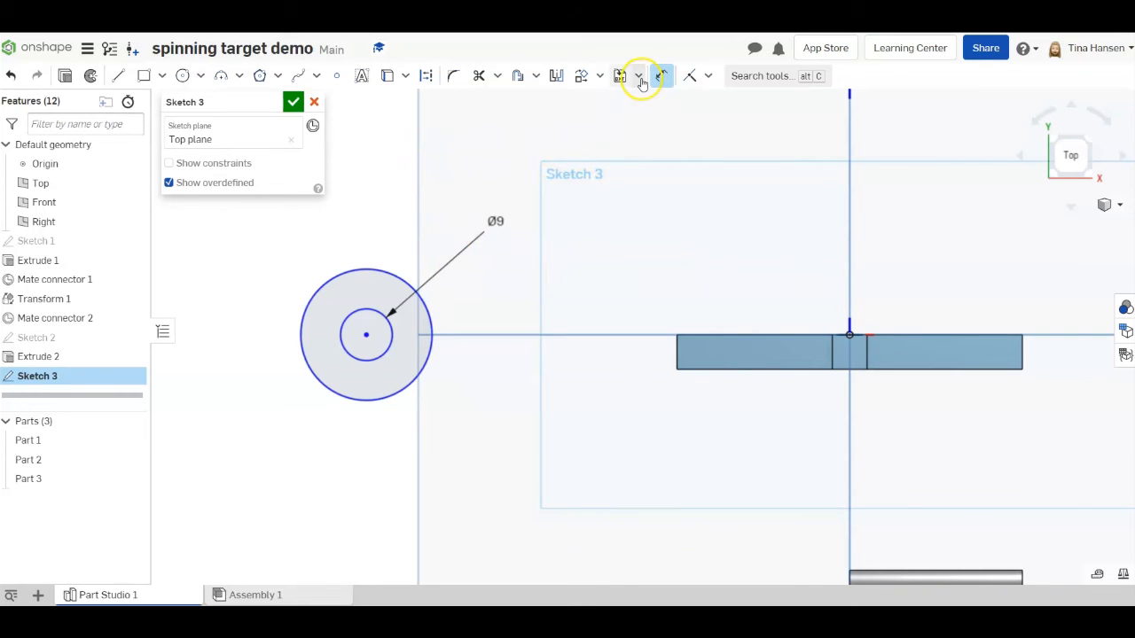
Set the outer circle's diameter to 15 mm and move both circles horizontally closer to the original stand.
{"action": "left_click", "coordinate": [382, 270]}
{"action": "left_click", "coordinate": [397, 162]}
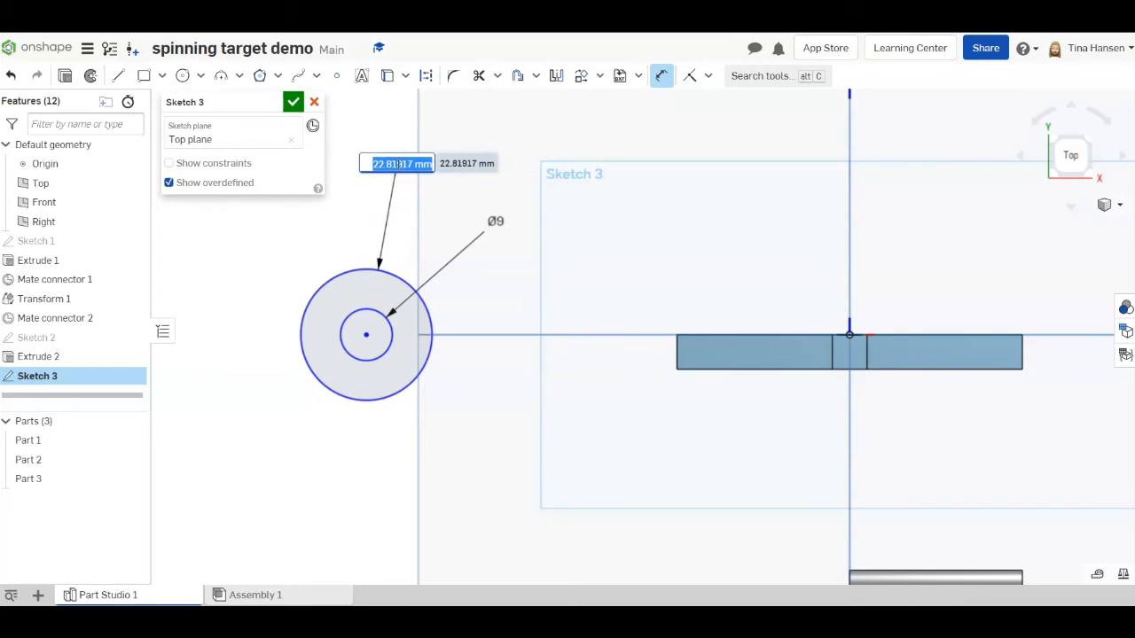
{"action": "type", "text": "15"}
{"action": "key", "text": "Return"}
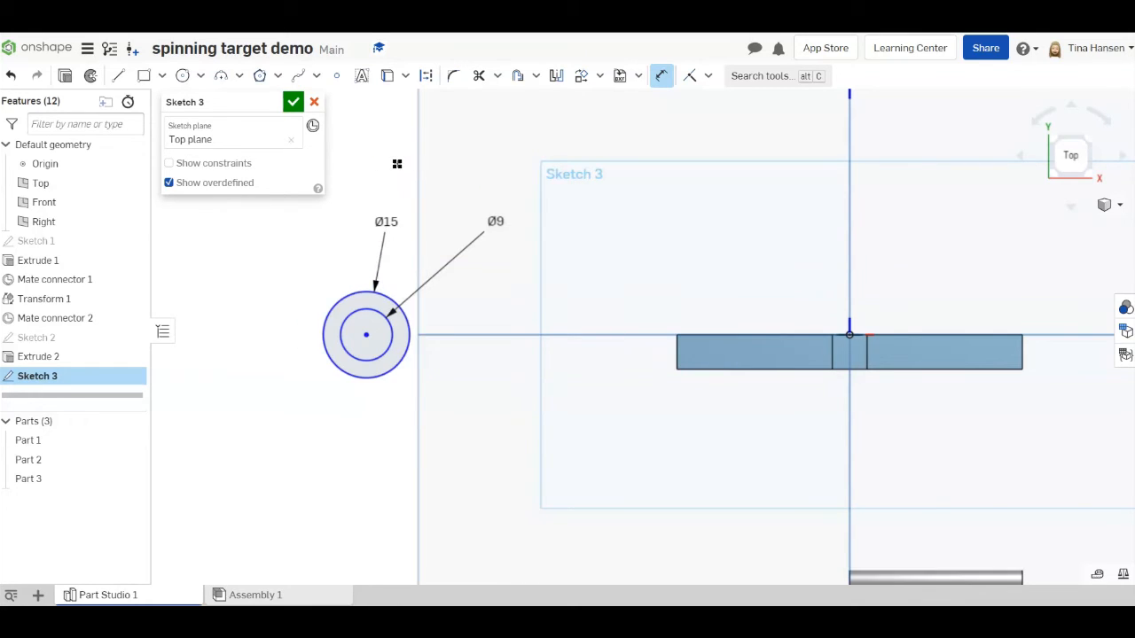
{"action": "left_click", "coordinate": [661, 75]}
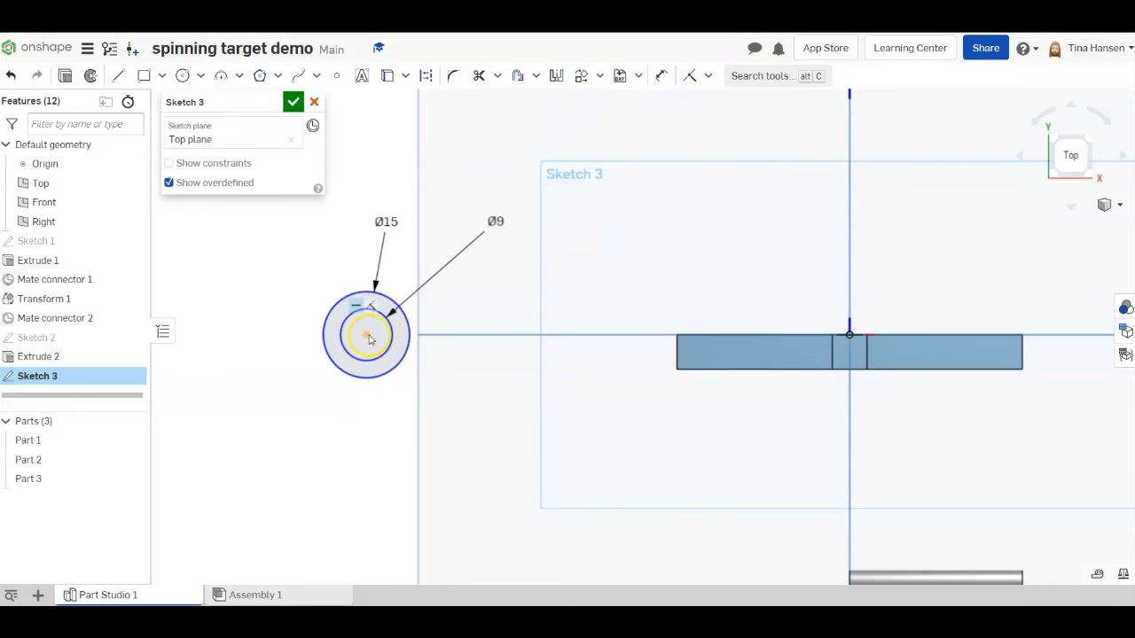
{"action": "left_click_drag", "start_coordinate": [366, 337], "coordinate": [509, 335]}
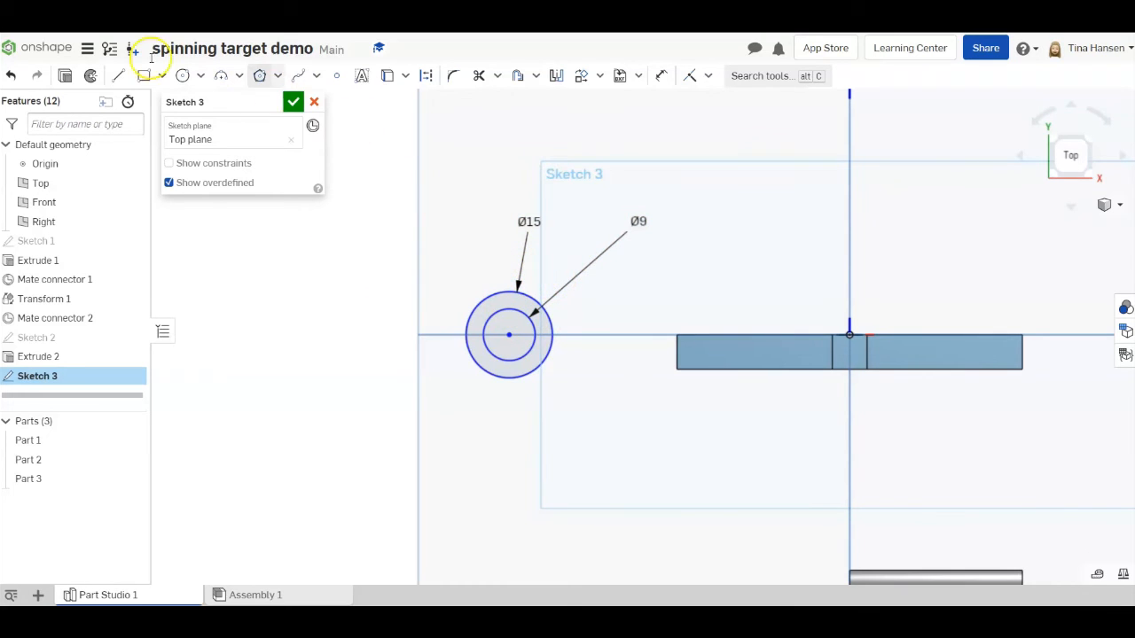
Draw a narrow upright bar of lines about 21 mm long, rising from the upper edge of the outer circle.
{"action": "left_click", "coordinate": [120, 76]}
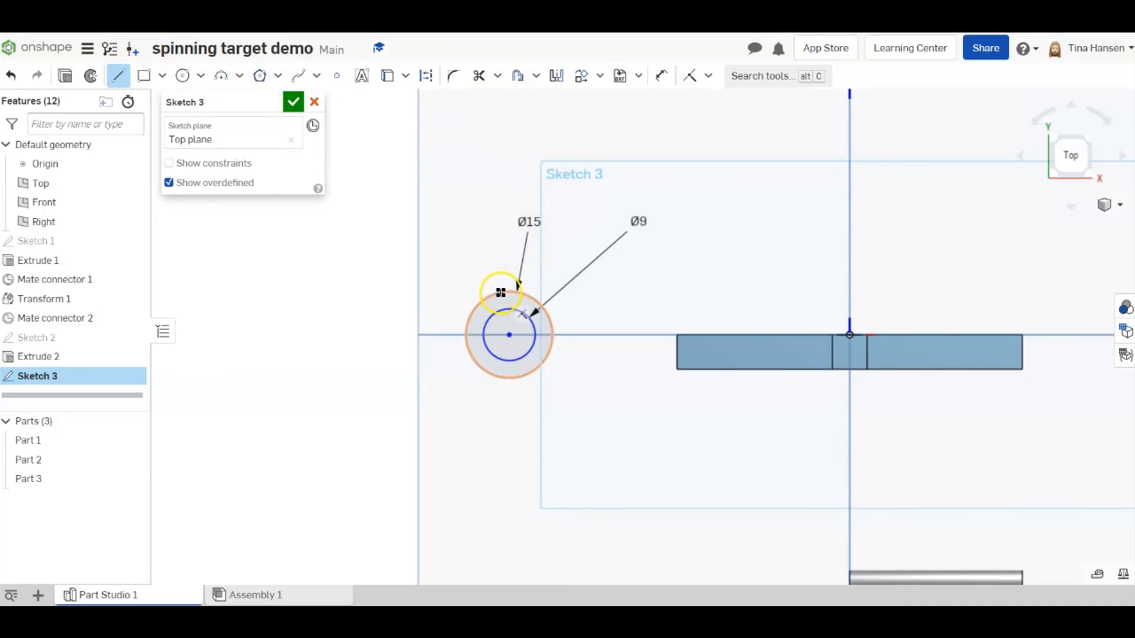
{"action": "left_click", "coordinate": [500, 292]}
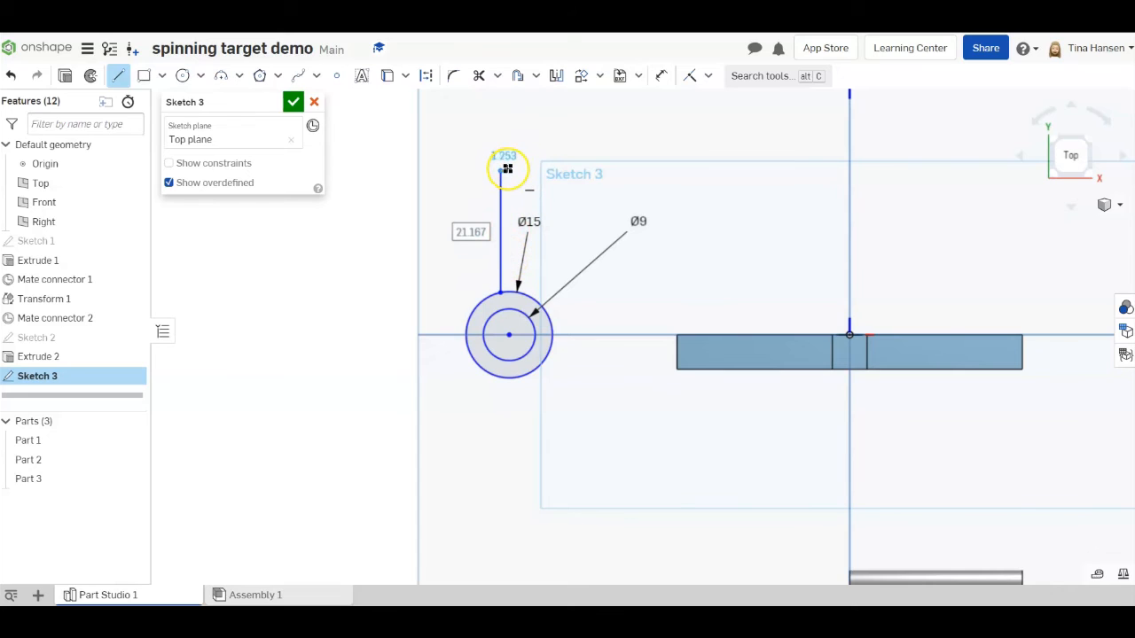
{"action": "left_click_drag", "start_coordinate": [510, 169], "coordinate": [513, 293]}
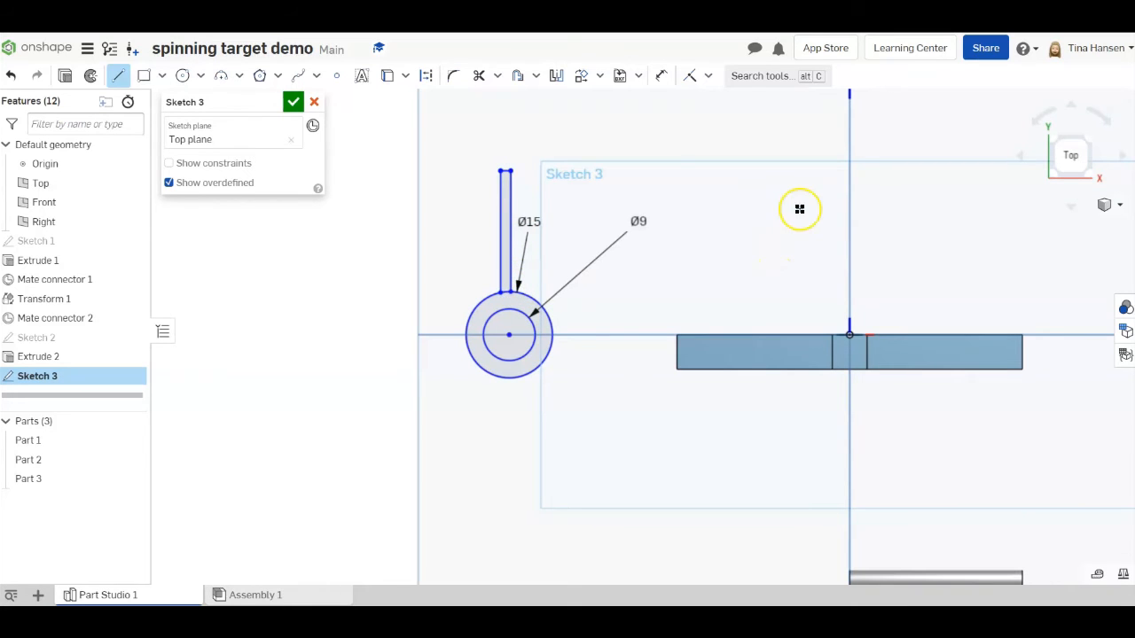
Draw a wider bar of lines, about 6.6 mm wide and 14.7 mm long, extending down from the lower edge of the outer circle.
{"action": "left_click", "coordinate": [119, 80]}
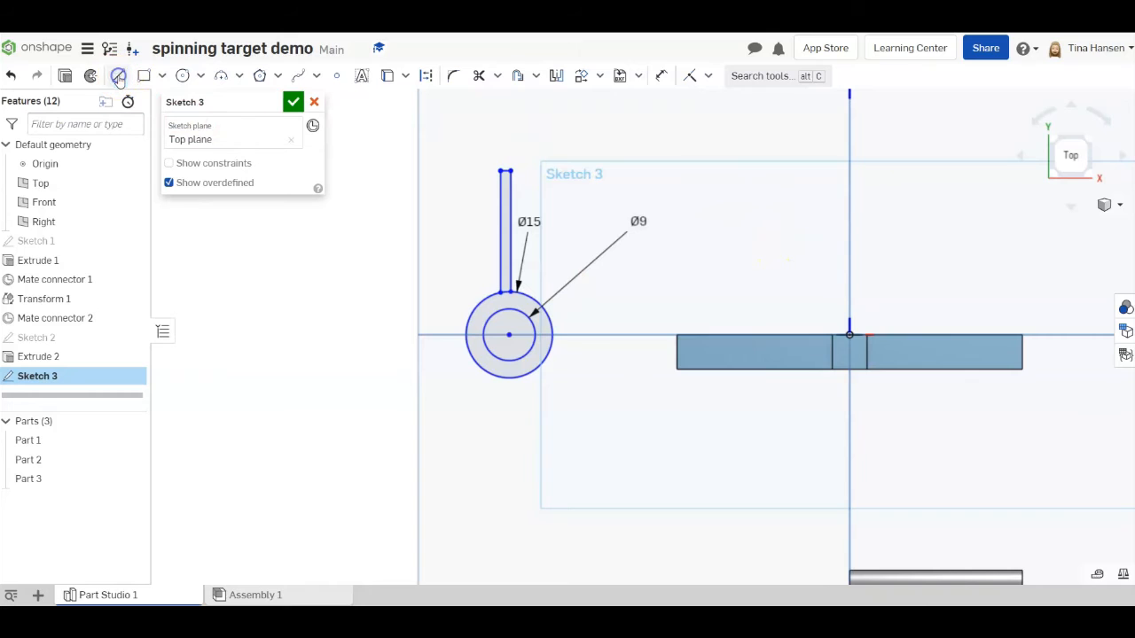
{"action": "left_click", "coordinate": [496, 380]}
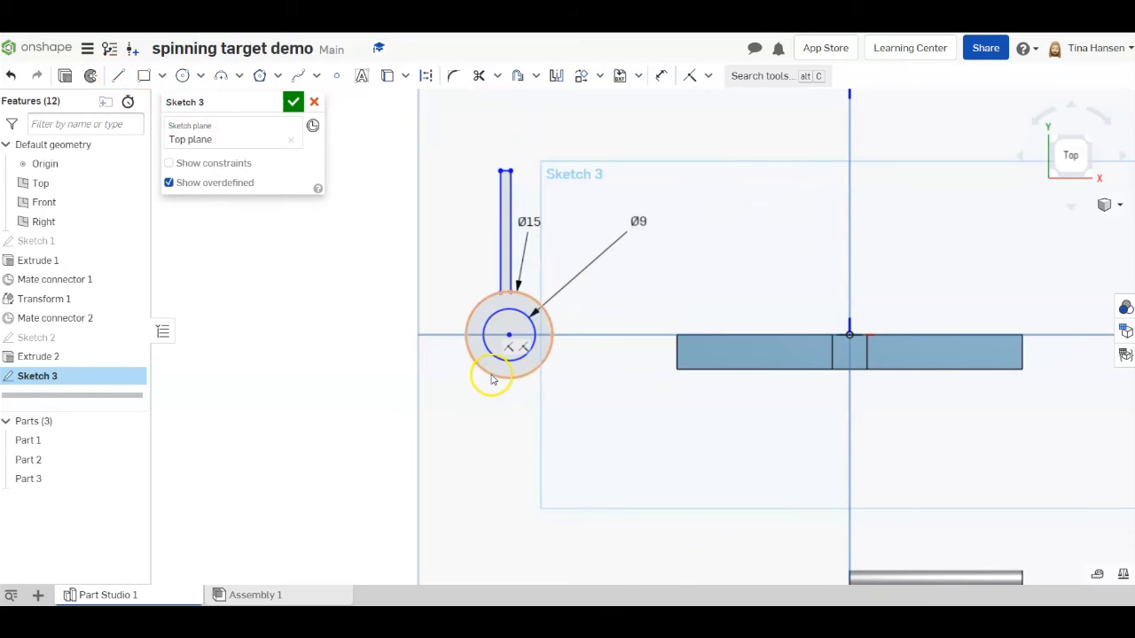
{"action": "left_click", "coordinate": [118, 76]}
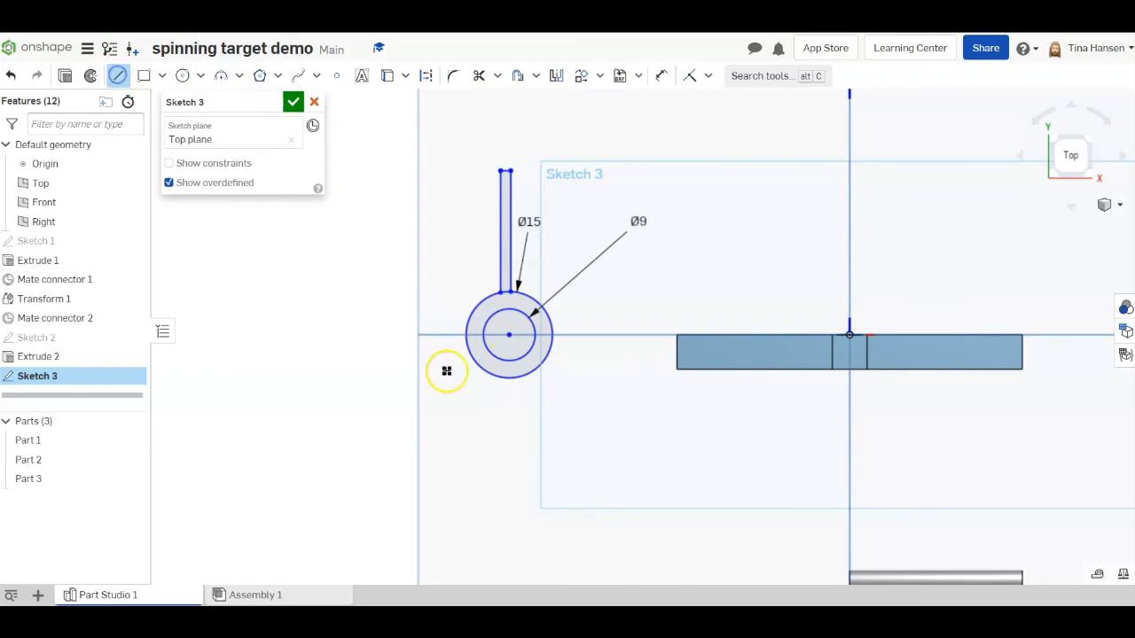
{"action": "left_click_drag", "start_coordinate": [492, 374], "coordinate": [497, 457]}
{"action": "left_click", "coordinate": [495, 457]}
{"action": "left_click", "coordinate": [530, 457]}
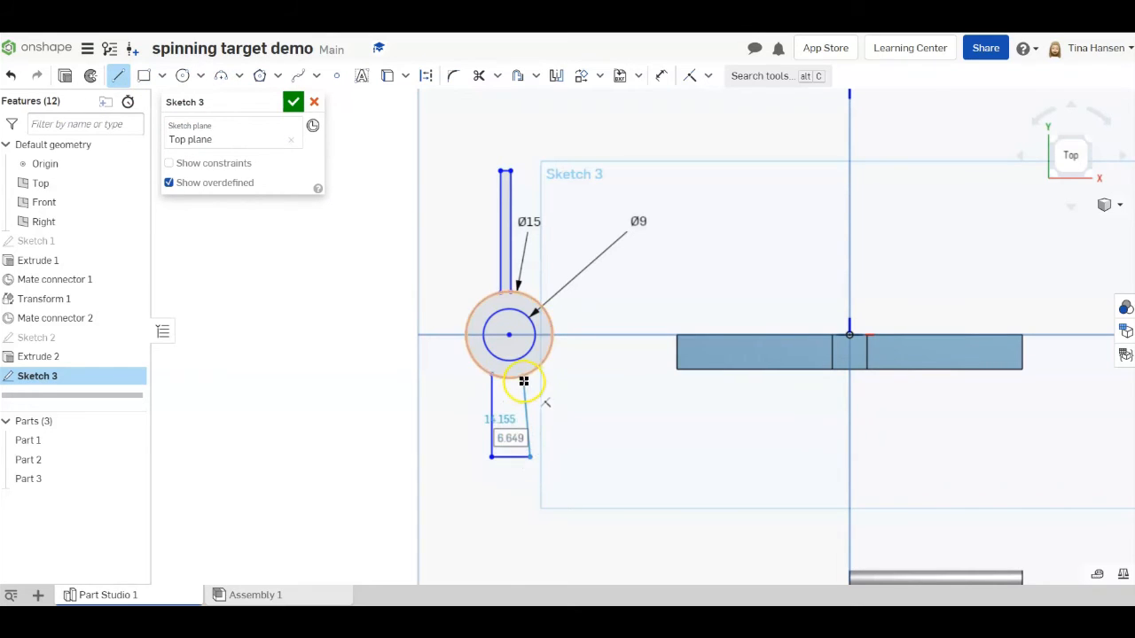
{"action": "left_click", "coordinate": [529, 375]}
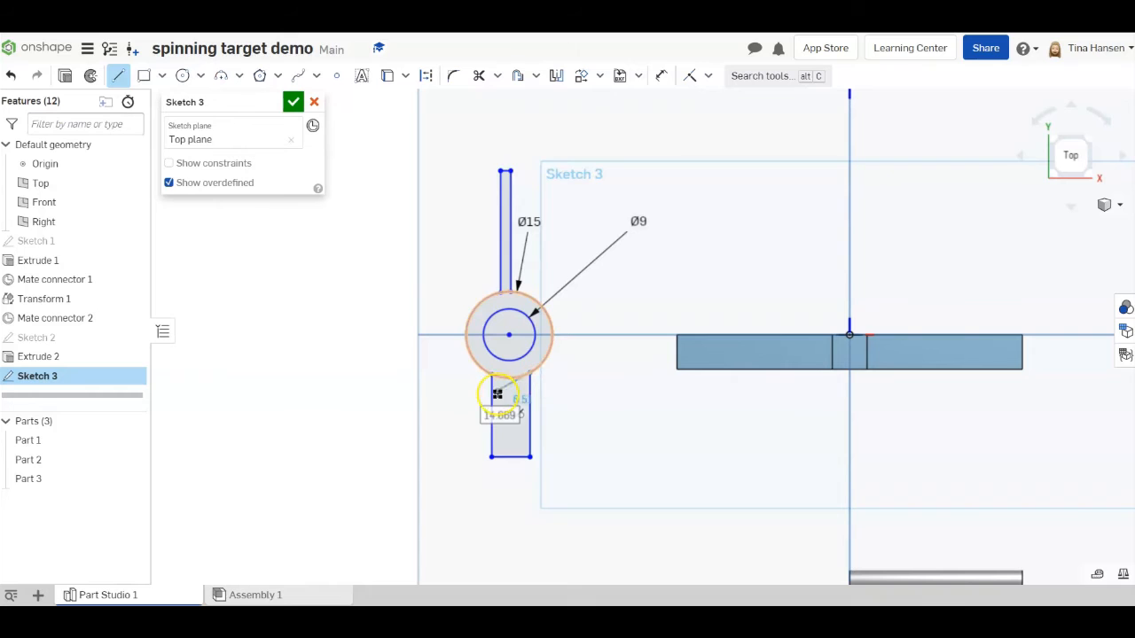
{"action": "right_click", "coordinate": [576, 379]}
{"action": "left_click", "coordinate": [621, 164]}
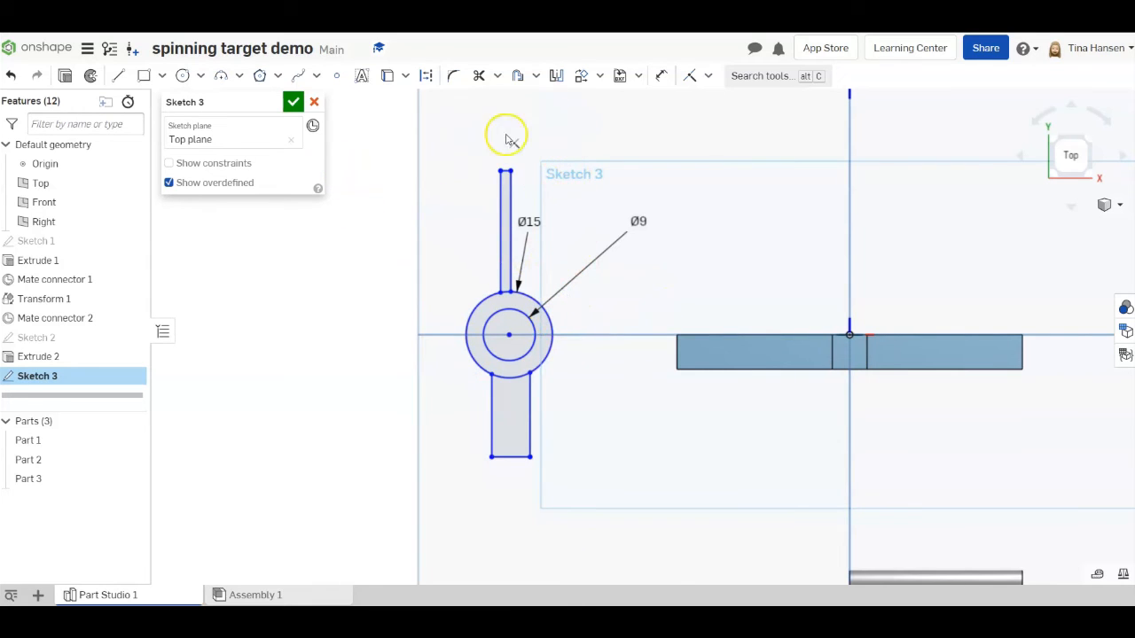
Apply equal constraints to the two long sides of the lower bar and to the two long sides of the upper bar.
{"action": "left_click", "coordinate": [515, 390]}
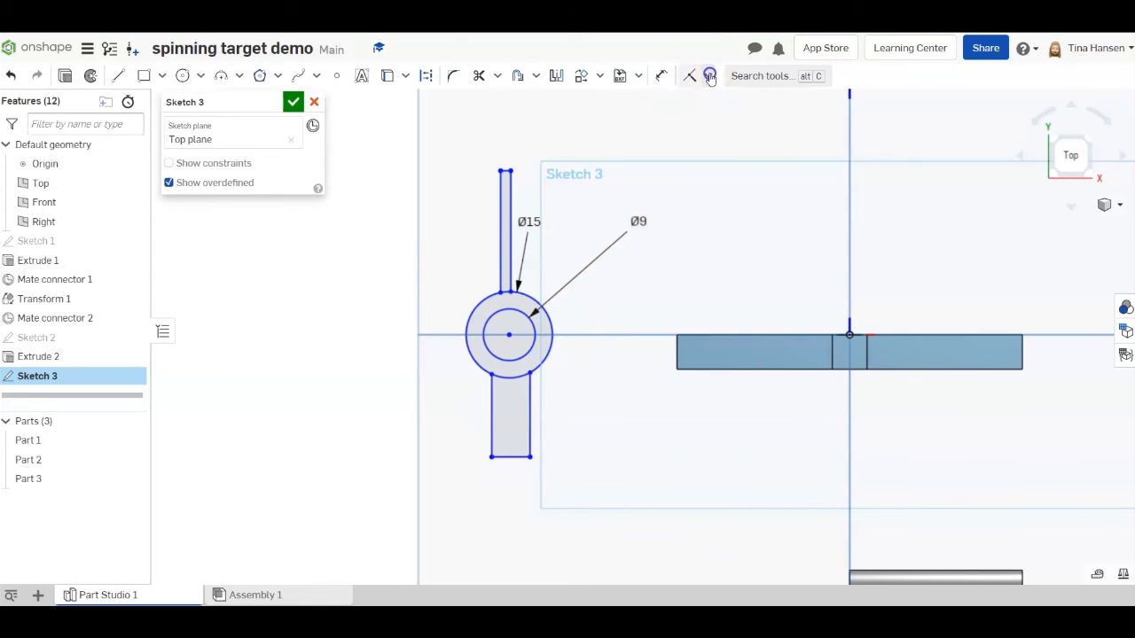
{"action": "left_click", "coordinate": [709, 76]}
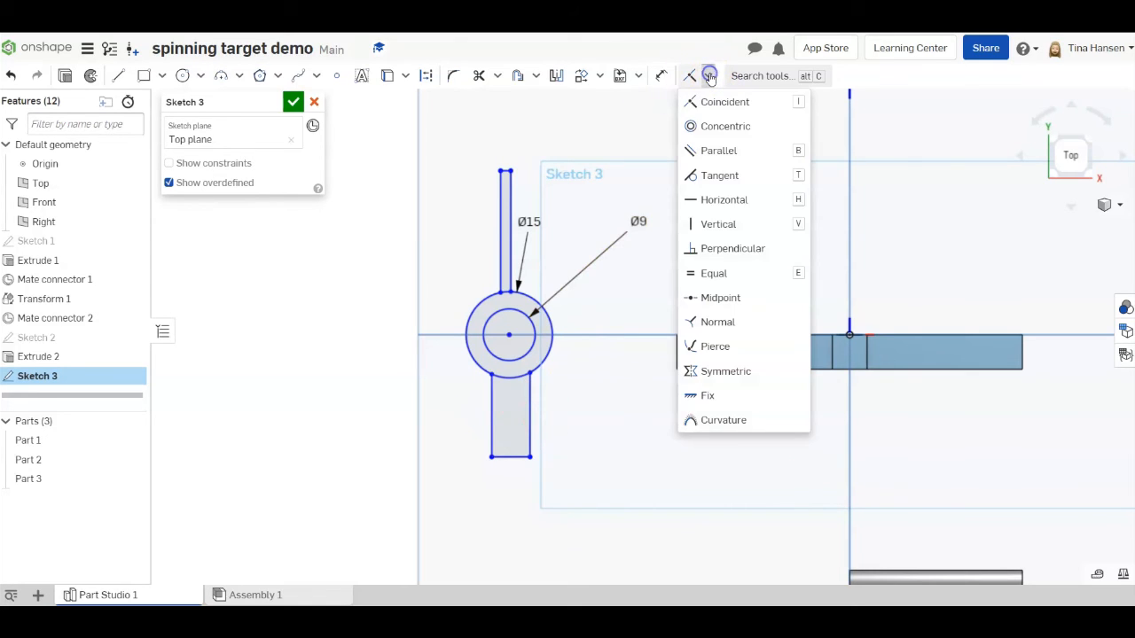
{"action": "left_click", "coordinate": [712, 275]}
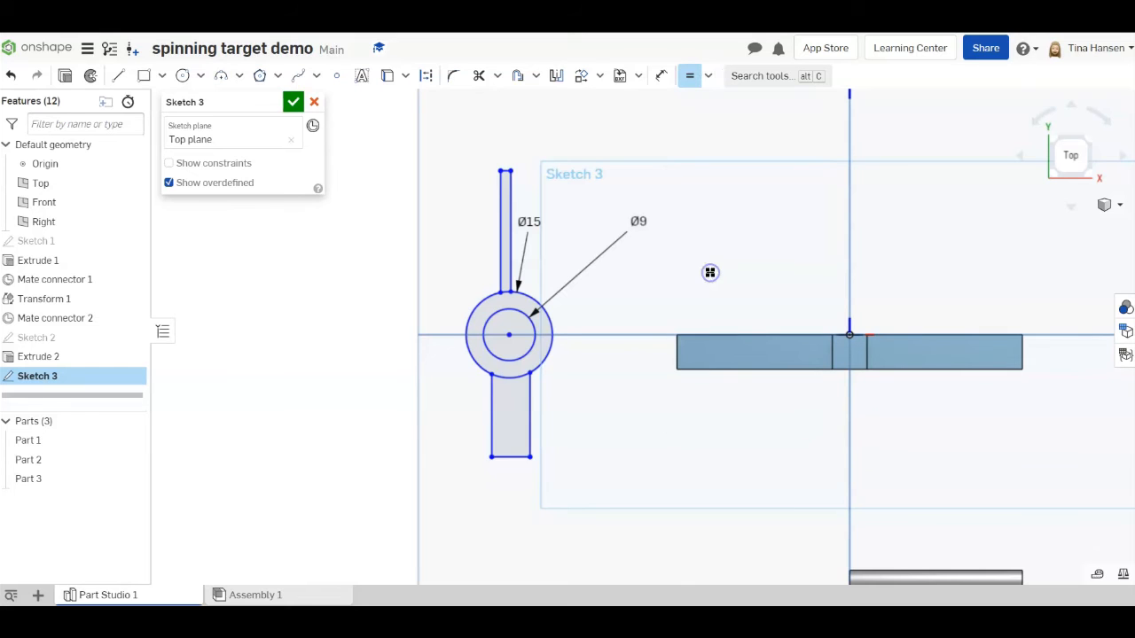
{"action": "left_click", "coordinate": [491, 411]}
{"action": "left_click", "coordinate": [532, 407]}
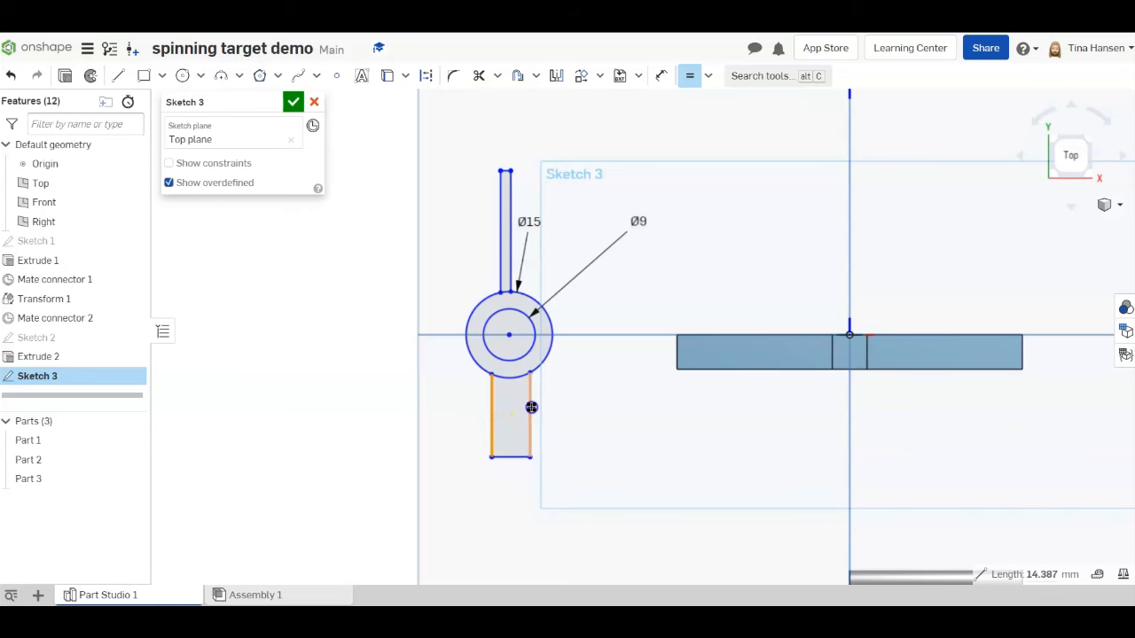
{"action": "left_click", "coordinate": [507, 223]}
{"action": "left_click", "coordinate": [501, 221]}
{"action": "left_click", "coordinate": [501, 220]}
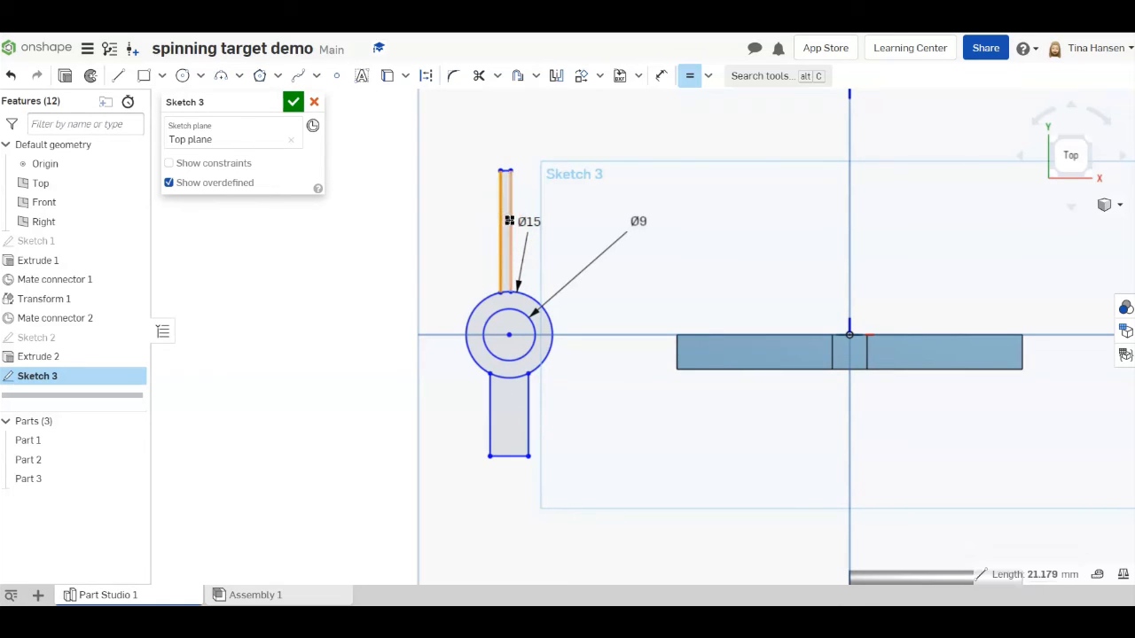
{"action": "left_click", "coordinate": [512, 221]}
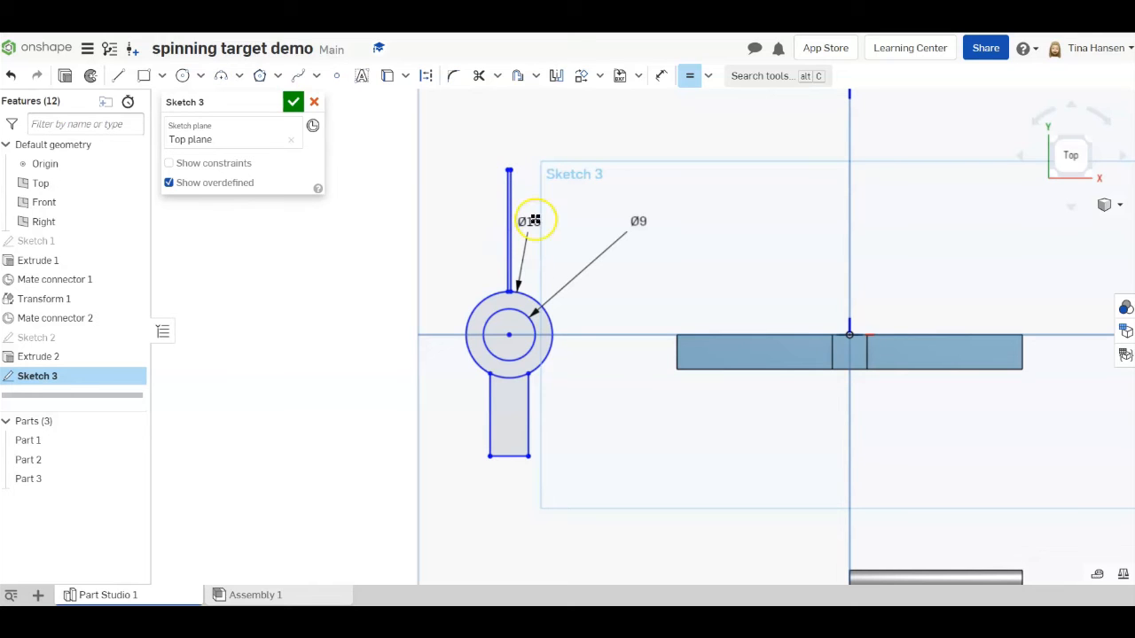
Dimension the upper bar's width across its top edge and set it to 3 mm.
{"action": "scroll", "coordinate": [522, 184], "scroll_direction": "up", "scroll_amount": 5}
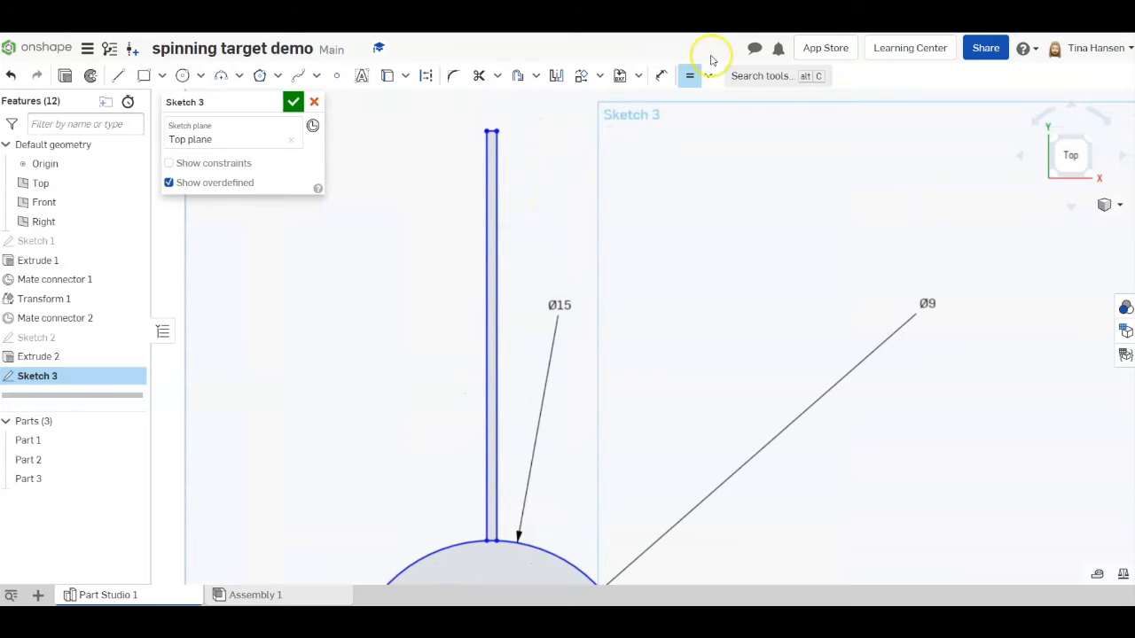
{"action": "left_click", "coordinate": [661, 73]}
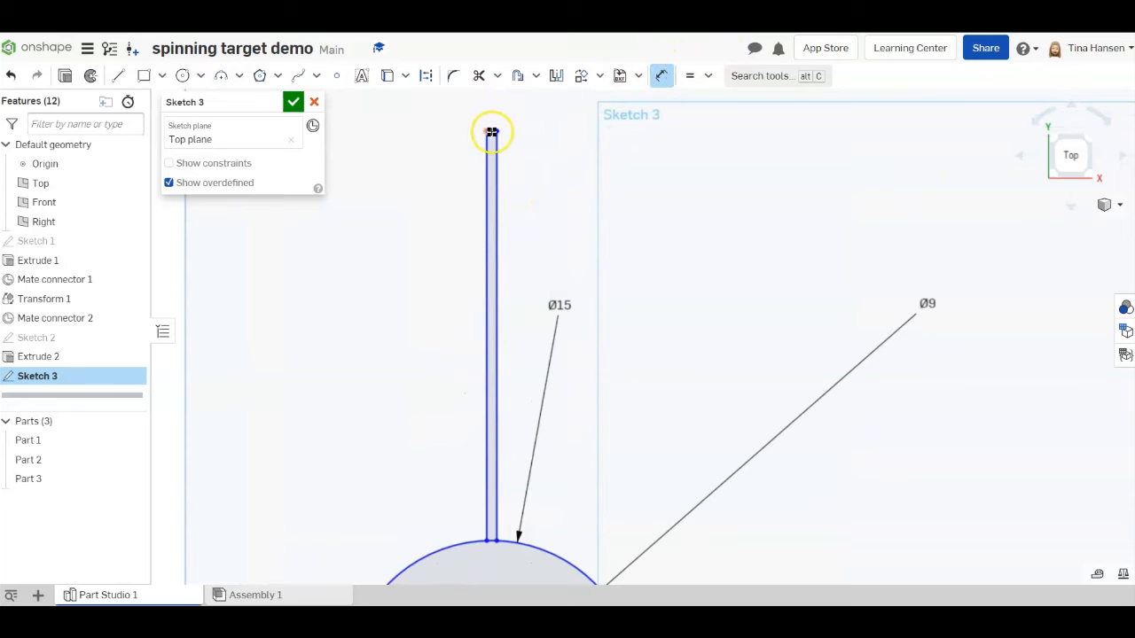
{"action": "left_click", "coordinate": [491, 133]}
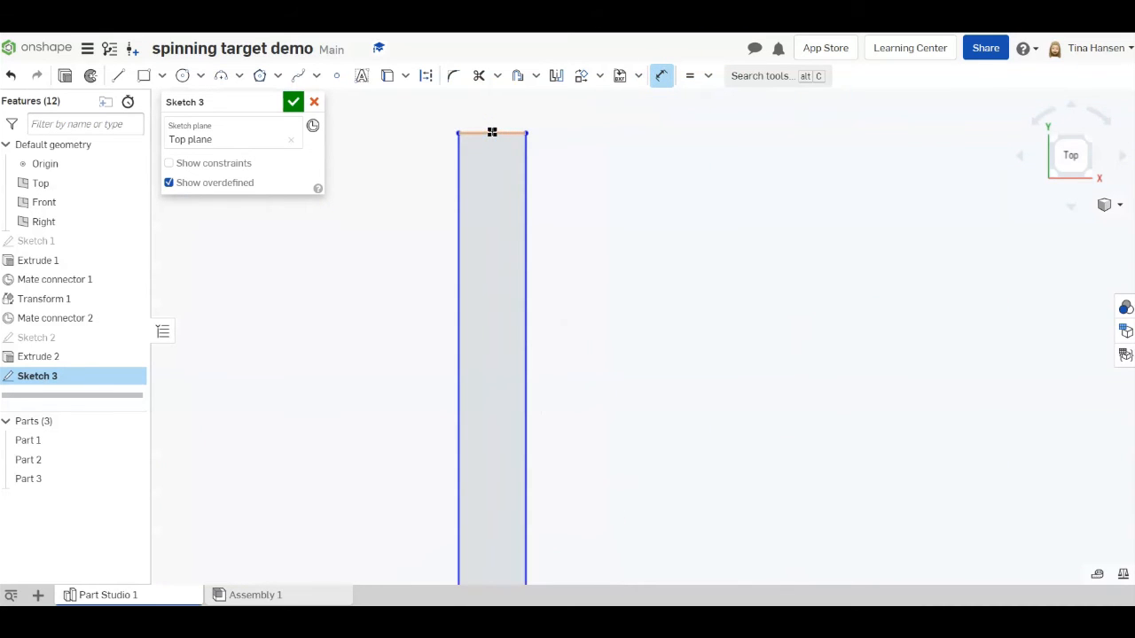
{"action": "left_click_drag", "start_coordinate": [495, 133], "coordinate": [783, 189]}
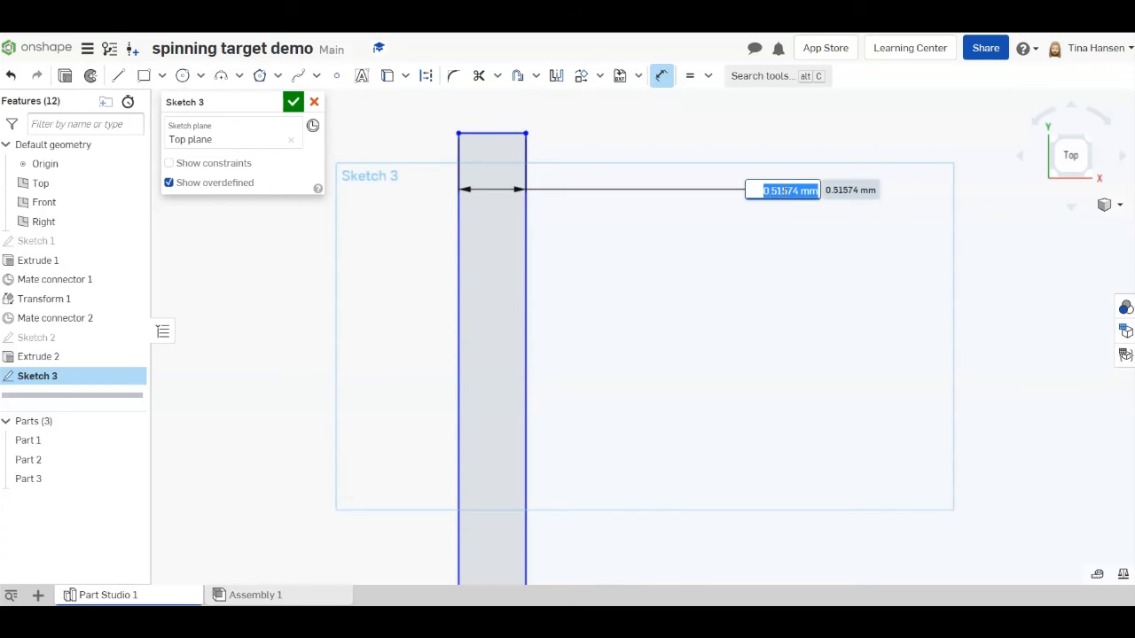
{"action": "type", "text": "3"}
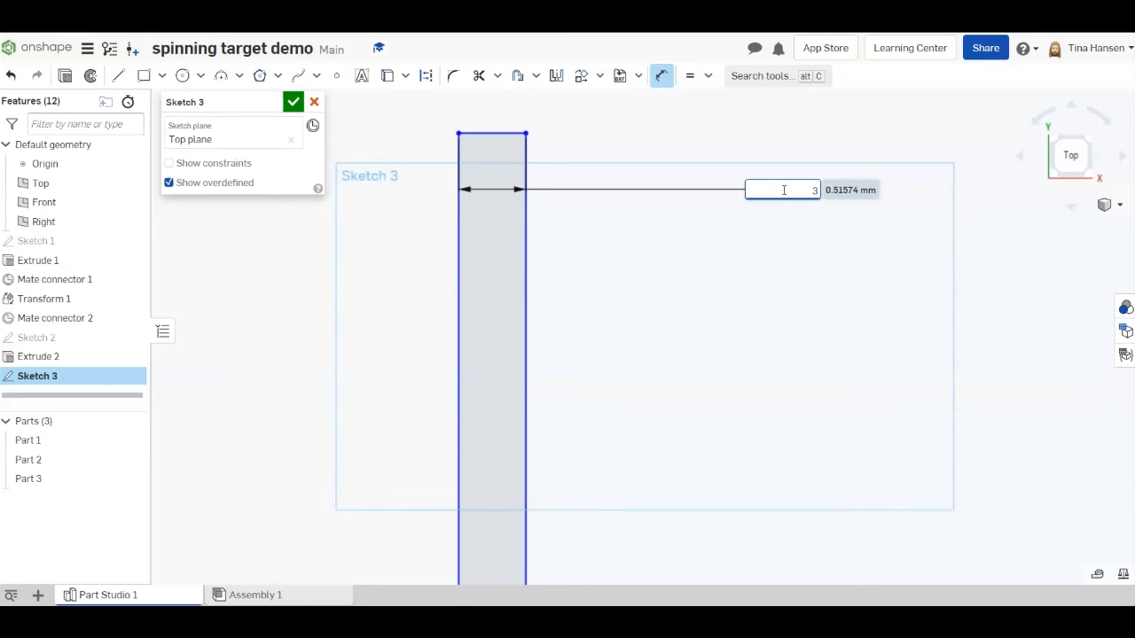
{"action": "key", "text": "Return"}
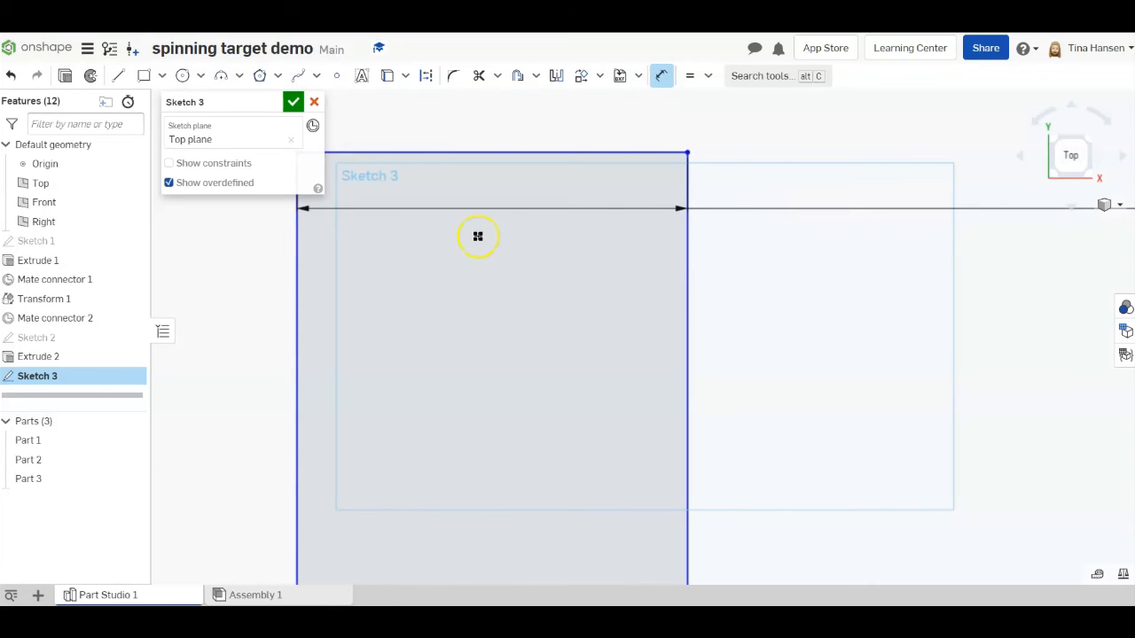
Dimension the lower bar's width along its bottom edge and set it to 8 mm.
{"action": "scroll", "coordinate": [478, 236], "scroll_direction": "up", "scroll_amount": 10}
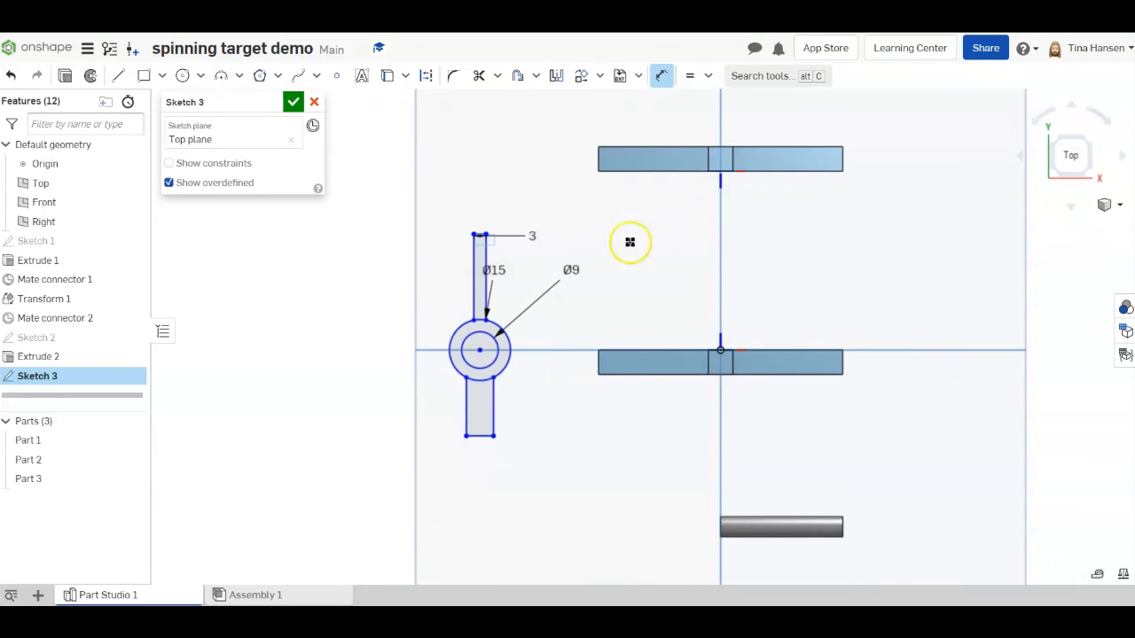
{"action": "left_click", "coordinate": [481, 436]}
{"action": "left_click", "coordinate": [551, 515]}
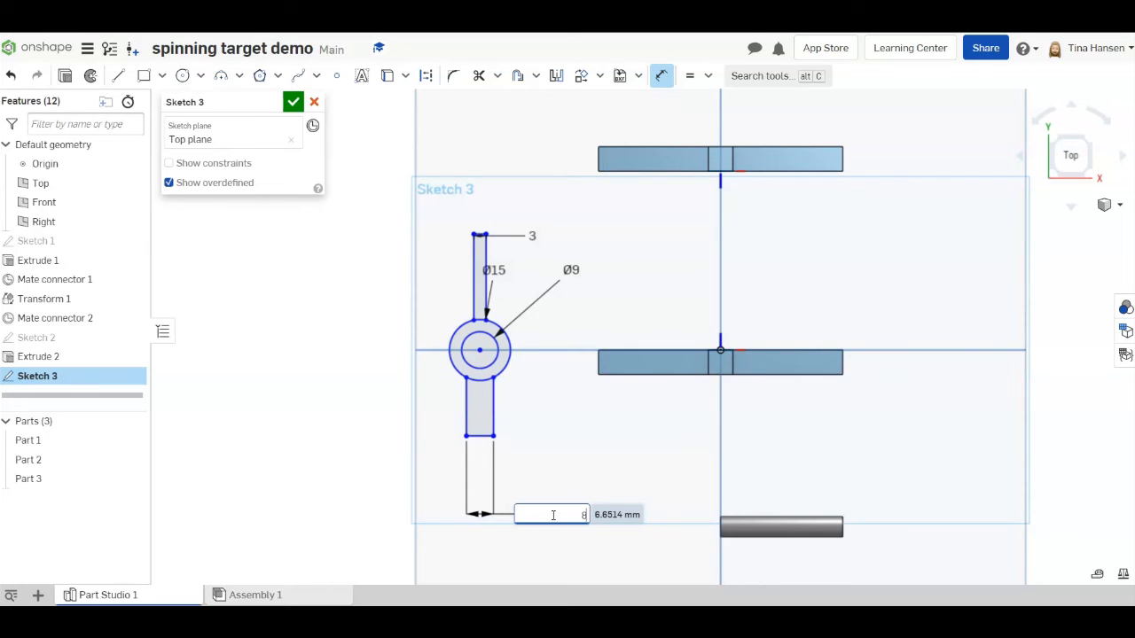
{"action": "key", "text": "Return"}
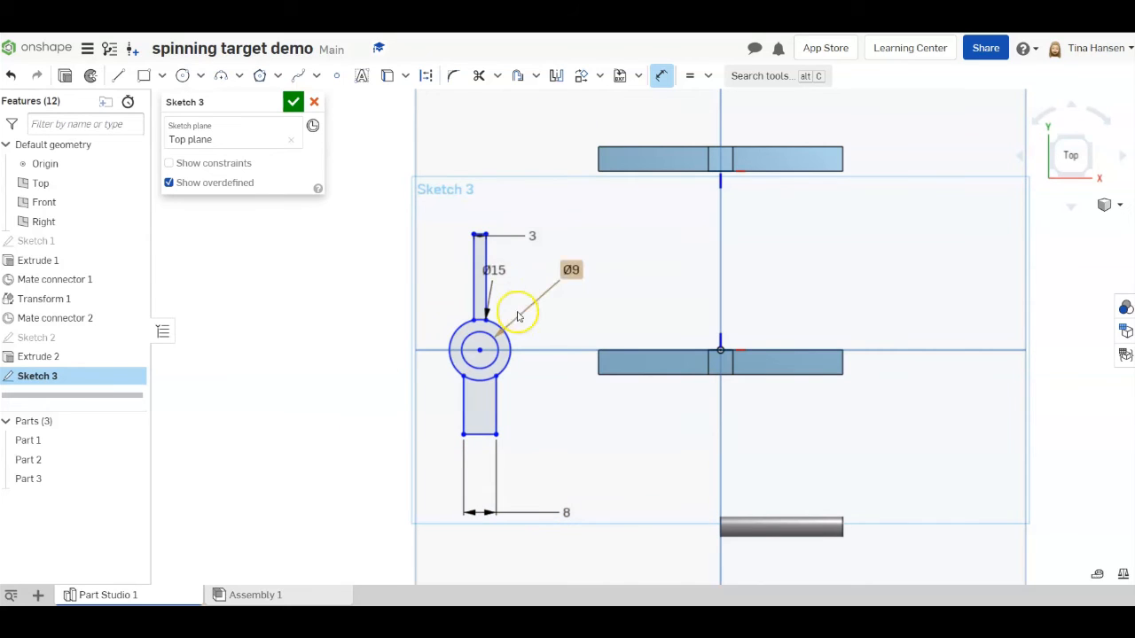
Dimension the long sides of the upper and lower bars and set both lengths to 17 mm.
{"action": "left_click", "coordinate": [470, 266]}
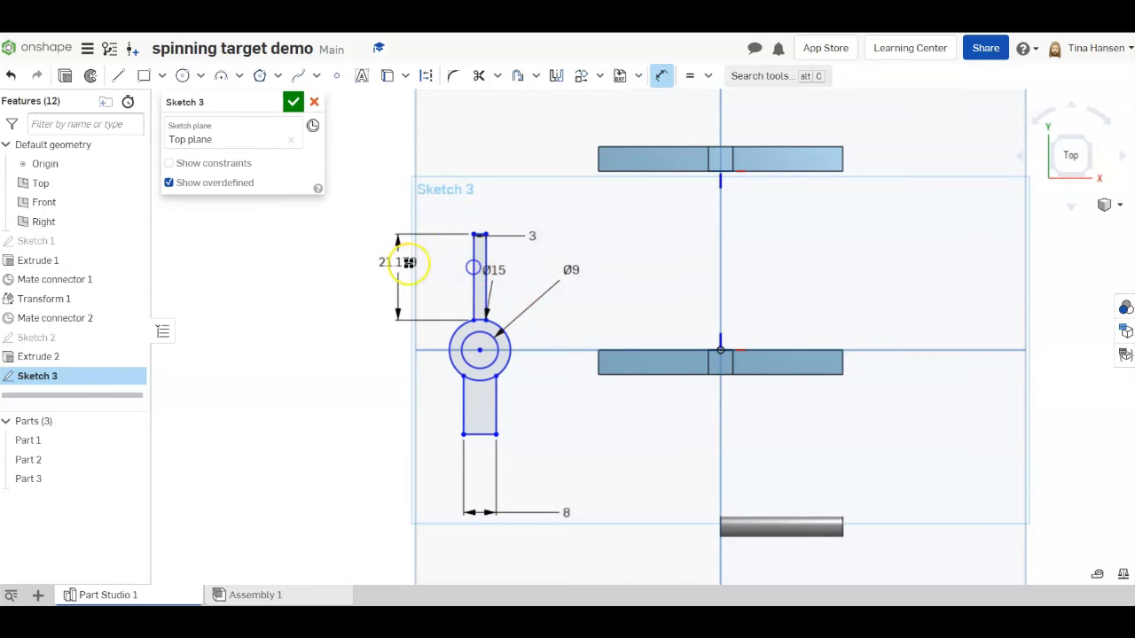
{"action": "left_click", "coordinate": [330, 262]}
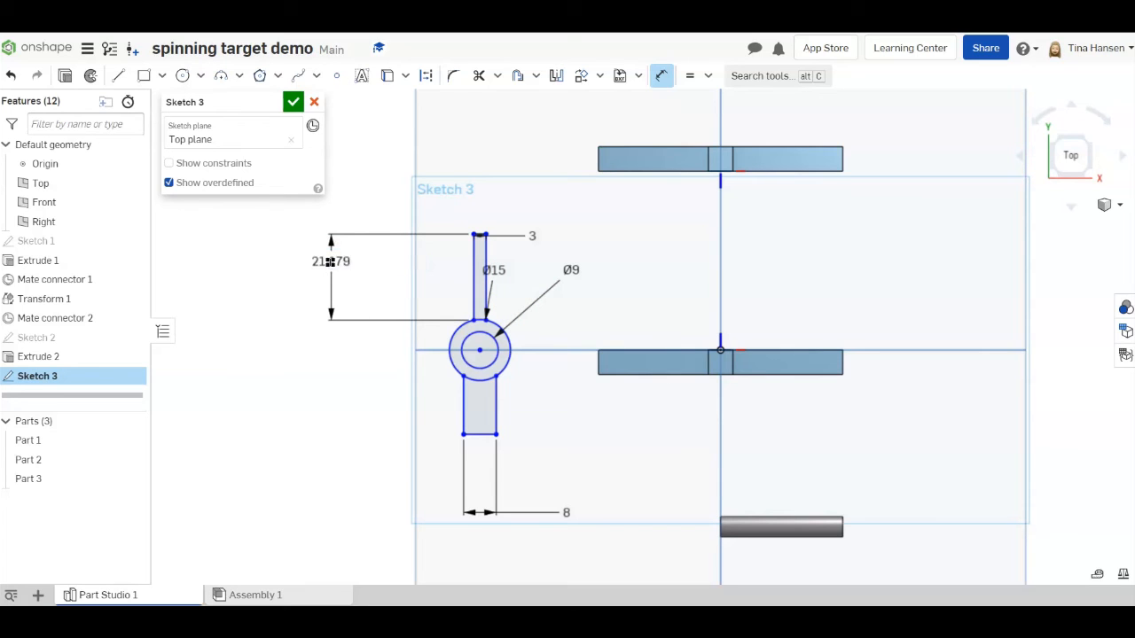
{"action": "key", "text": "Return"}
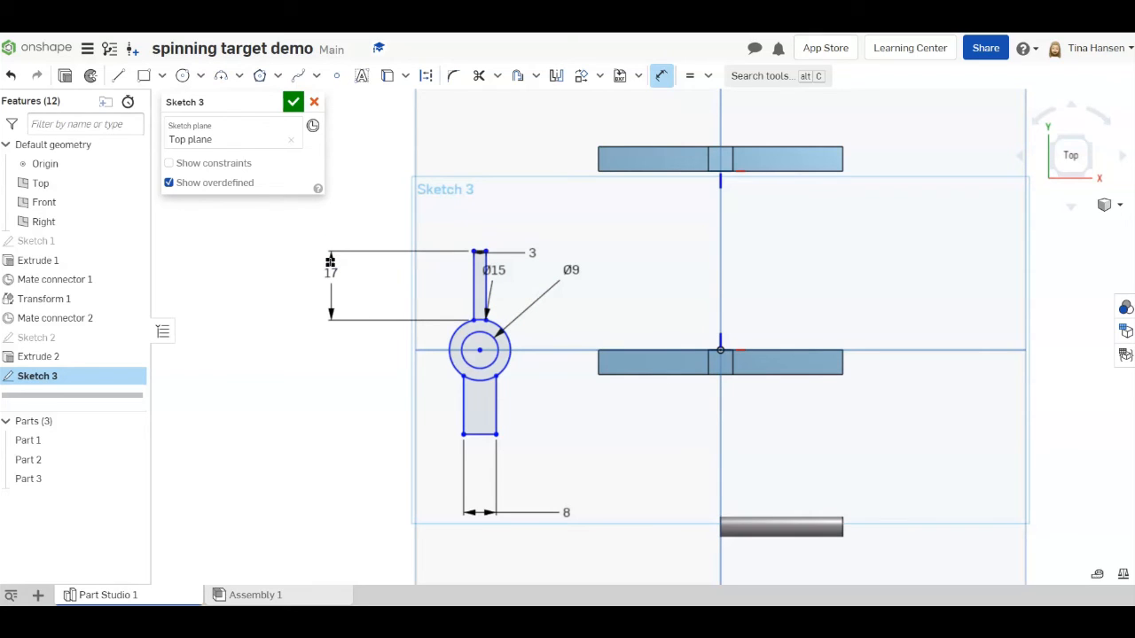
{"action": "left_click", "coordinate": [463, 411]}
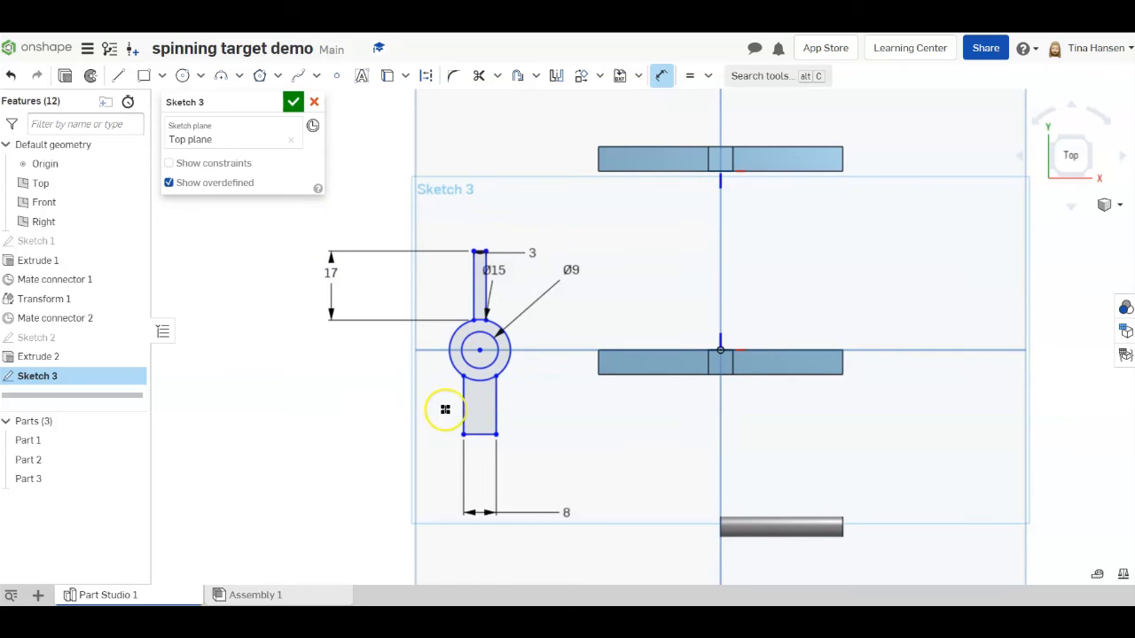
{"action": "left_click", "coordinate": [352, 404]}
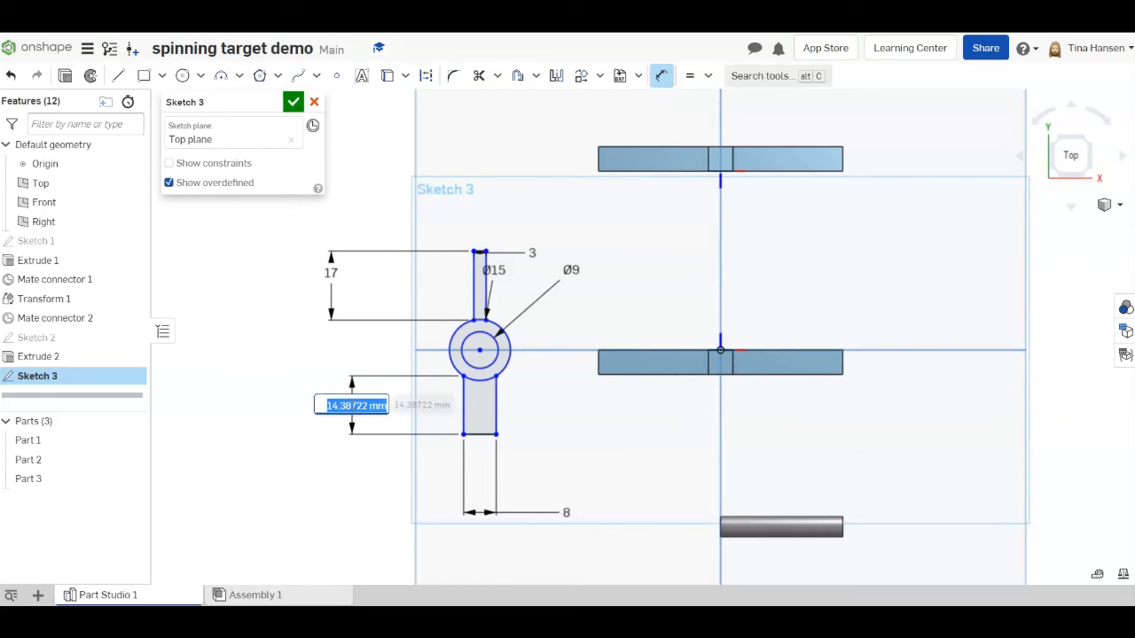
{"action": "type", "text": "17"}
{"action": "key", "text": "Escape"}
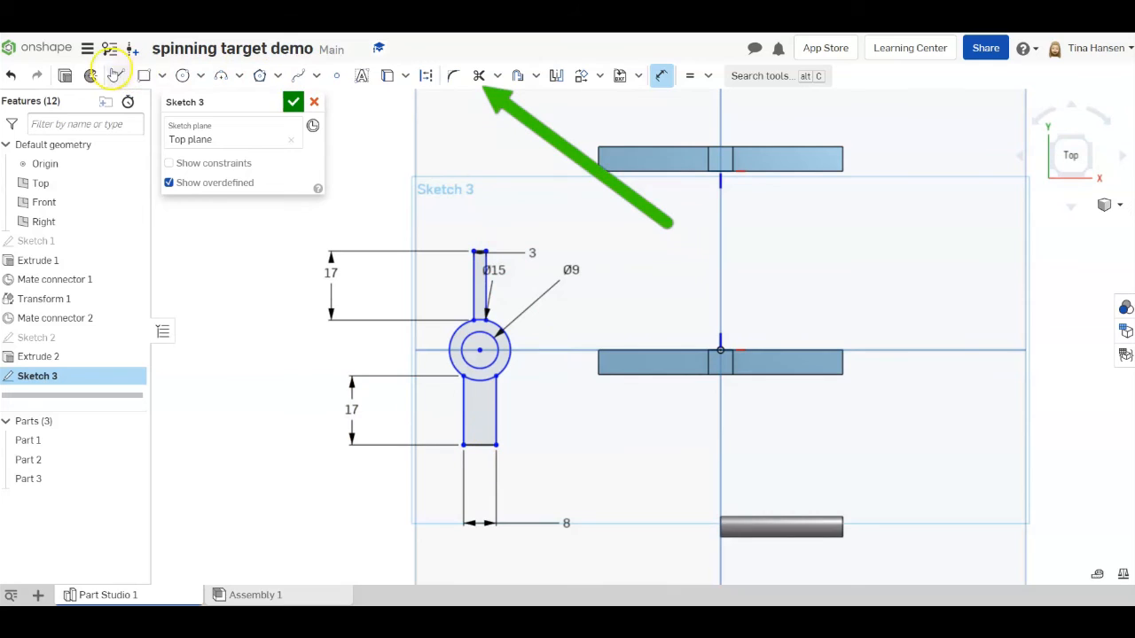
Trim the outer circle's arcs where the upper and lower bars meet it, and finish the sketch.
{"action": "left_click", "coordinate": [480, 77]}
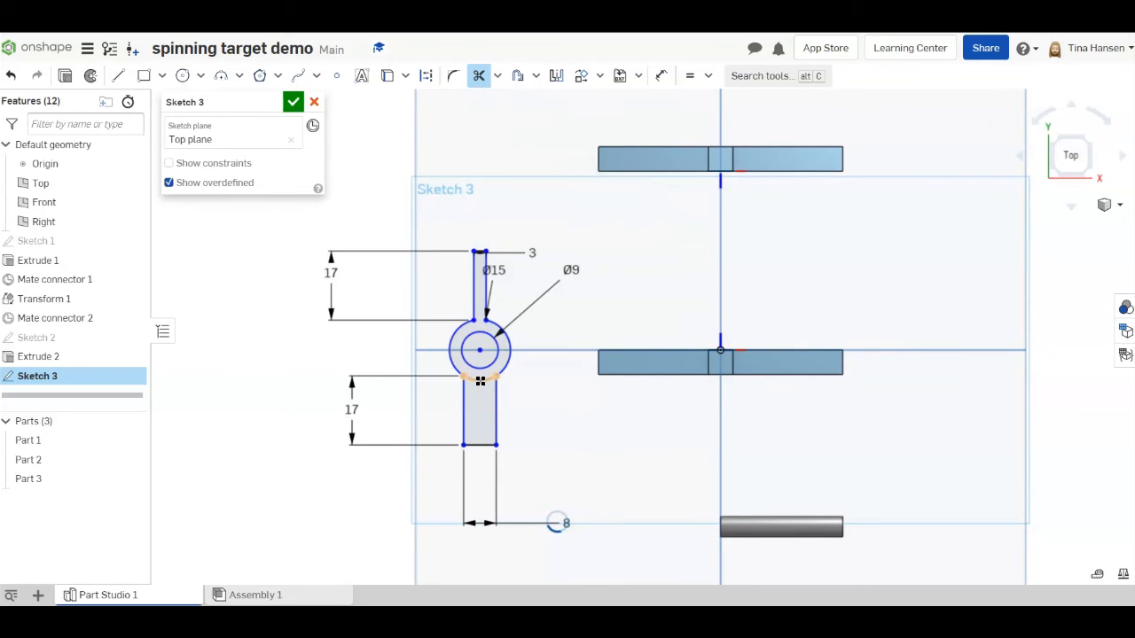
{"action": "left_click", "coordinate": [465, 375]}
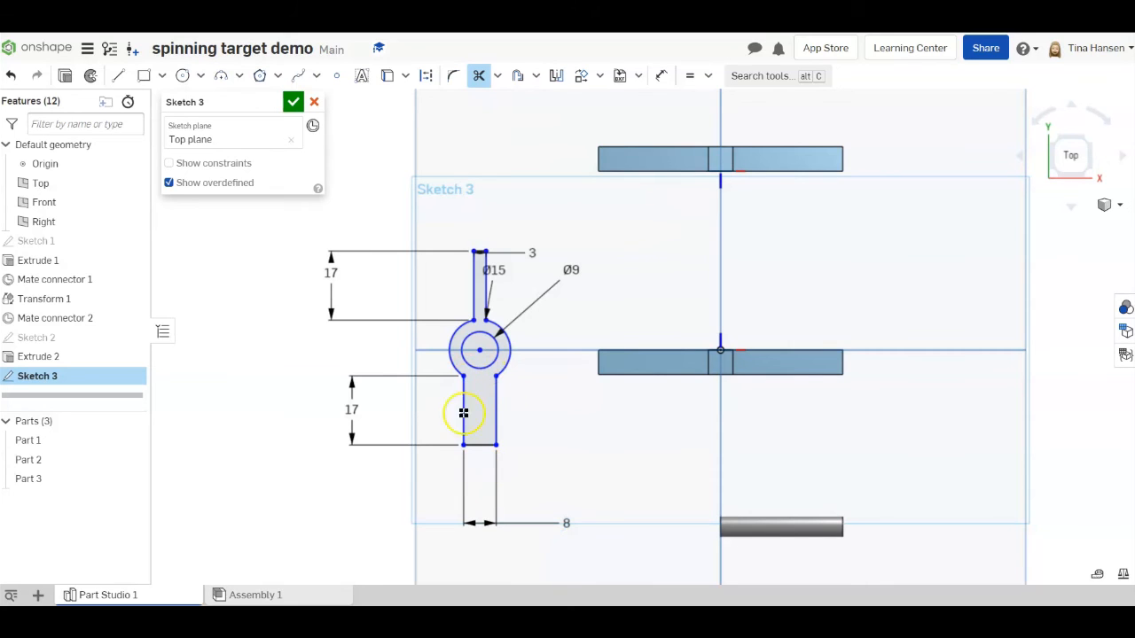
{"action": "left_click", "coordinate": [721, 336]}
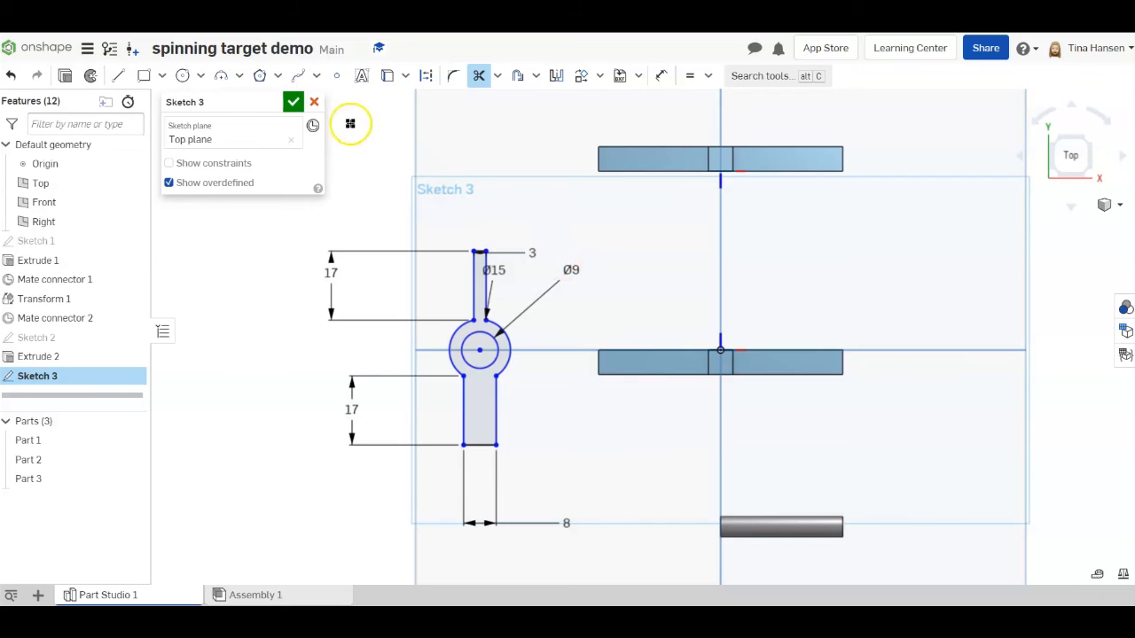
{"action": "left_click", "coordinate": [293, 102]}
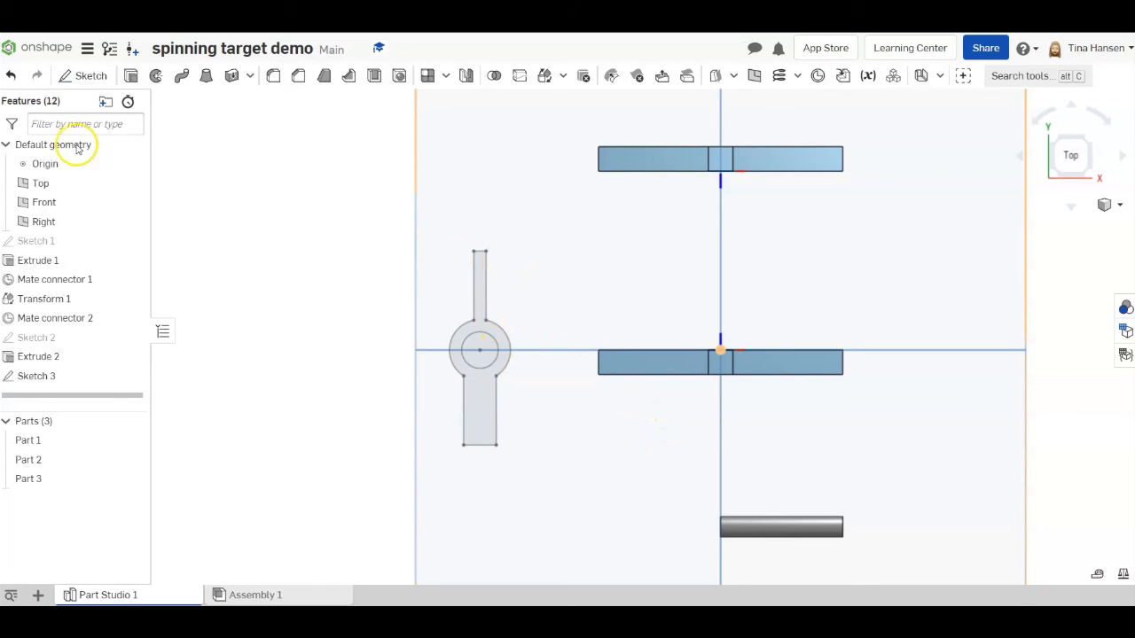
Extrude the target profile from Sketch 3 as a new solid part with a blind depth of 25 mm.
{"action": "left_click", "coordinate": [131, 75]}
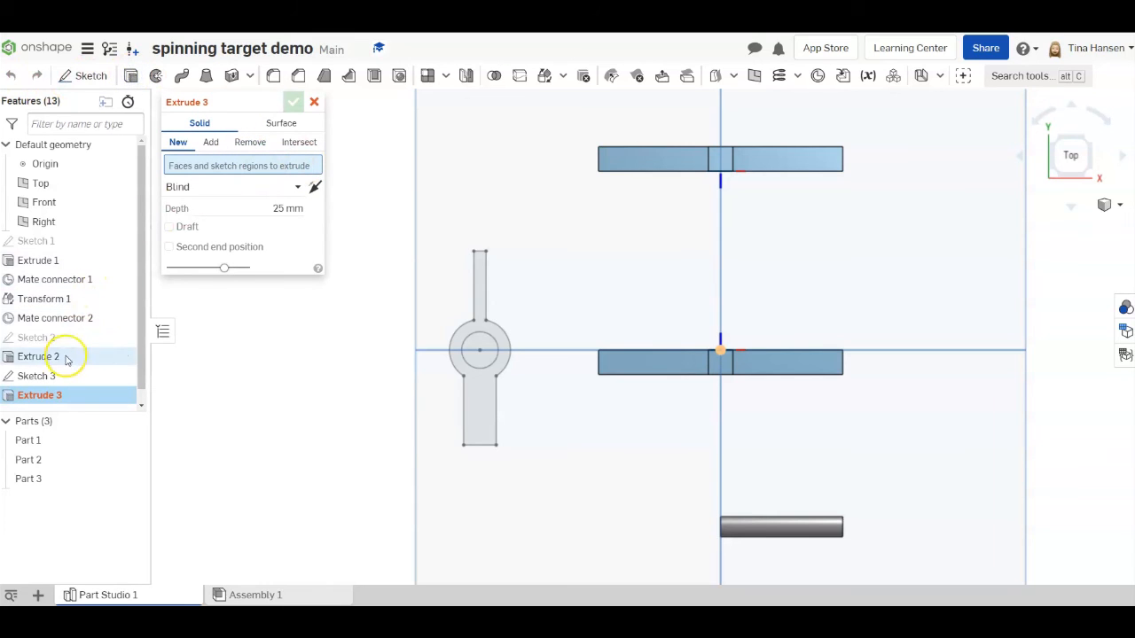
{"action": "left_click", "coordinate": [36, 376]}
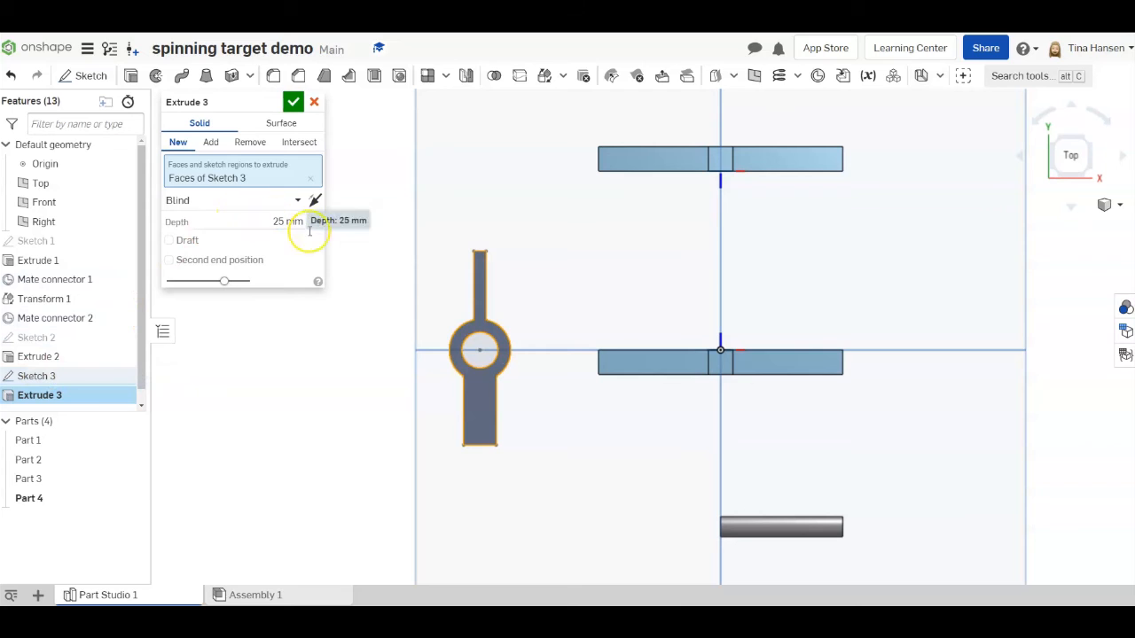
{"action": "mouse_move", "coordinate": [514, 484]}
{"action": "right_mouse_down"}
{"action": "mouse_move", "coordinate": [558, 479]}
{"action": "mouse_move", "coordinate": [446, 464]}
{"action": "mouse_move", "coordinate": [438, 475]}
{"action": "mouse_move", "coordinate": [322, 427]}
{"action": "mouse_move", "coordinate": [520, 489]}
{"action": "right_mouse_up"}
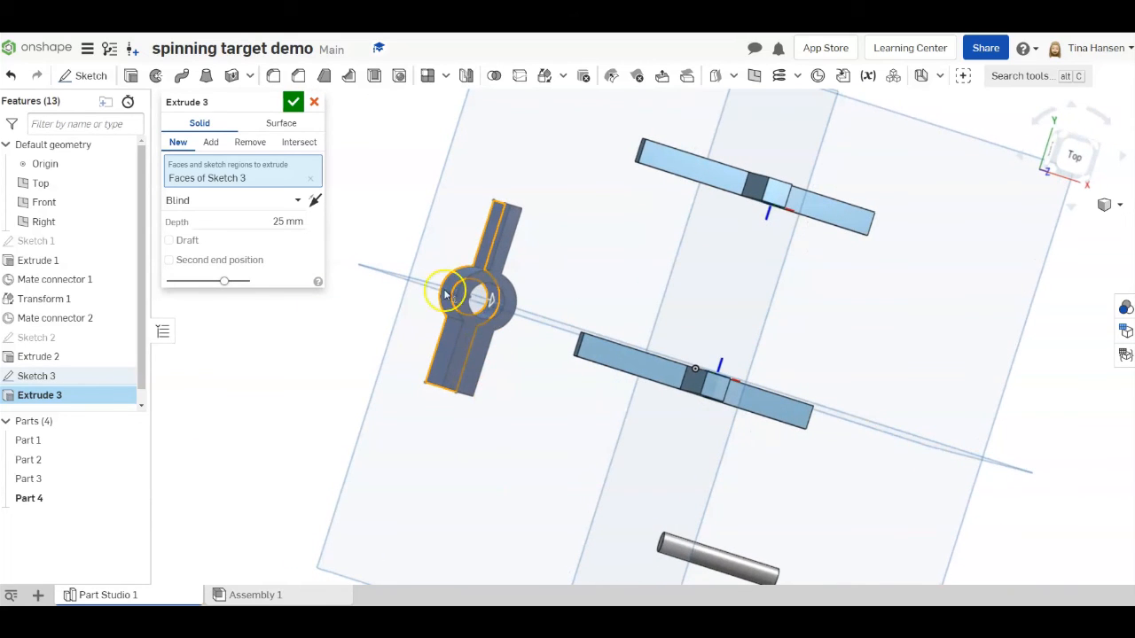
{"action": "left_click", "coordinate": [296, 102]}
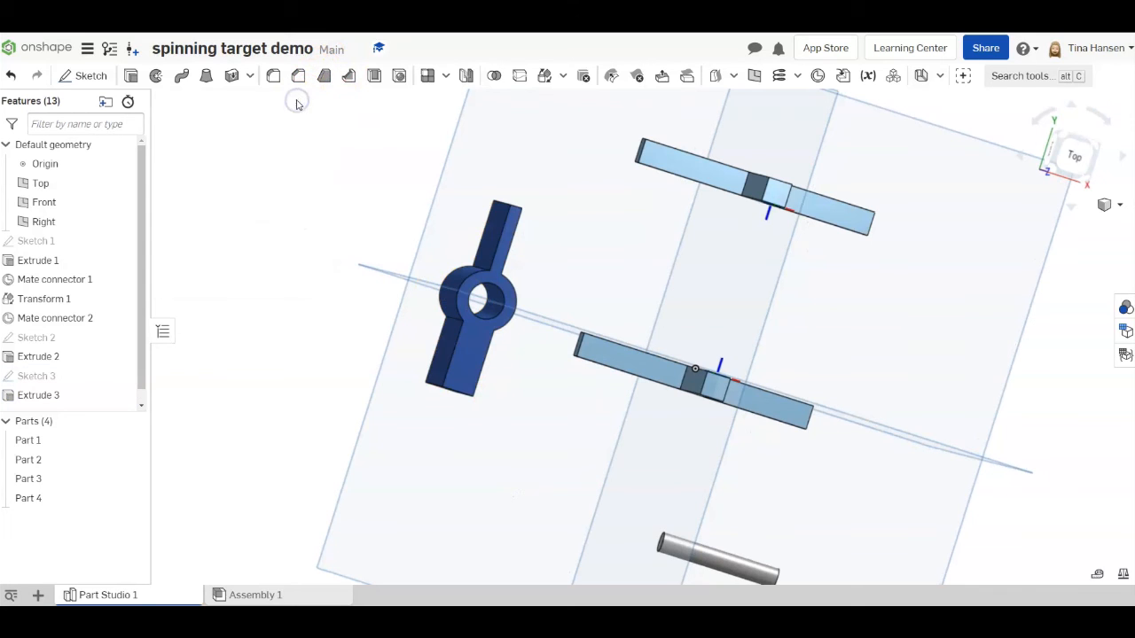
Start a new sketch on the flat side face of the target's upper bar and view it straight on.
{"action": "right_click_drag", "start_coordinate": [570, 489], "coordinate": [650, 513]}
{"action": "left_click", "coordinate": [618, 285]}
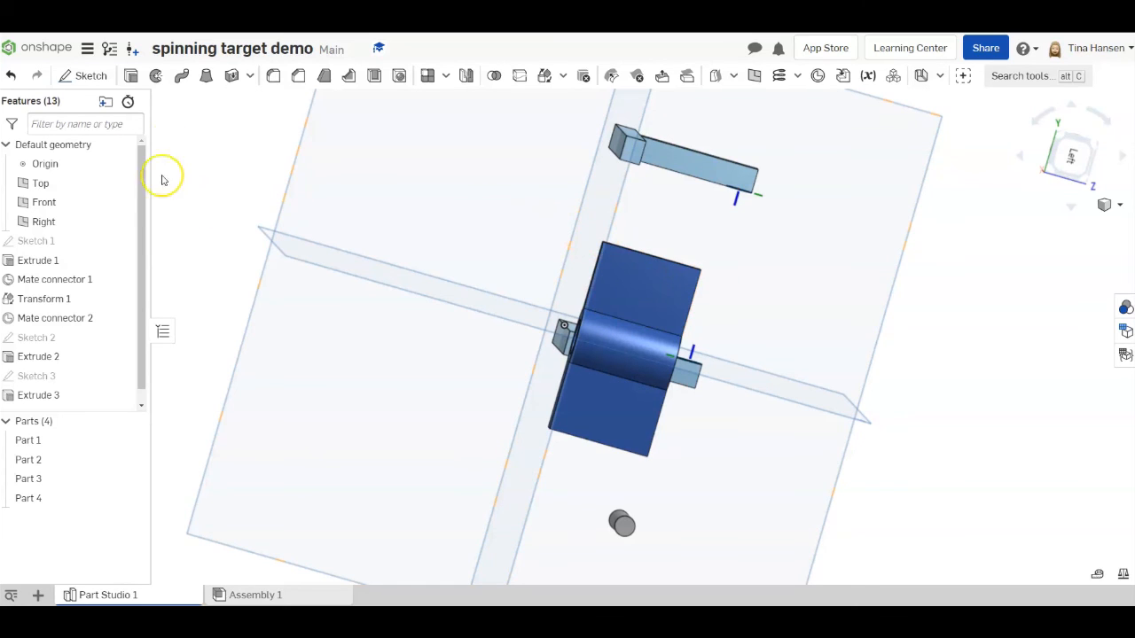
{"action": "left_click", "coordinate": [88, 79]}
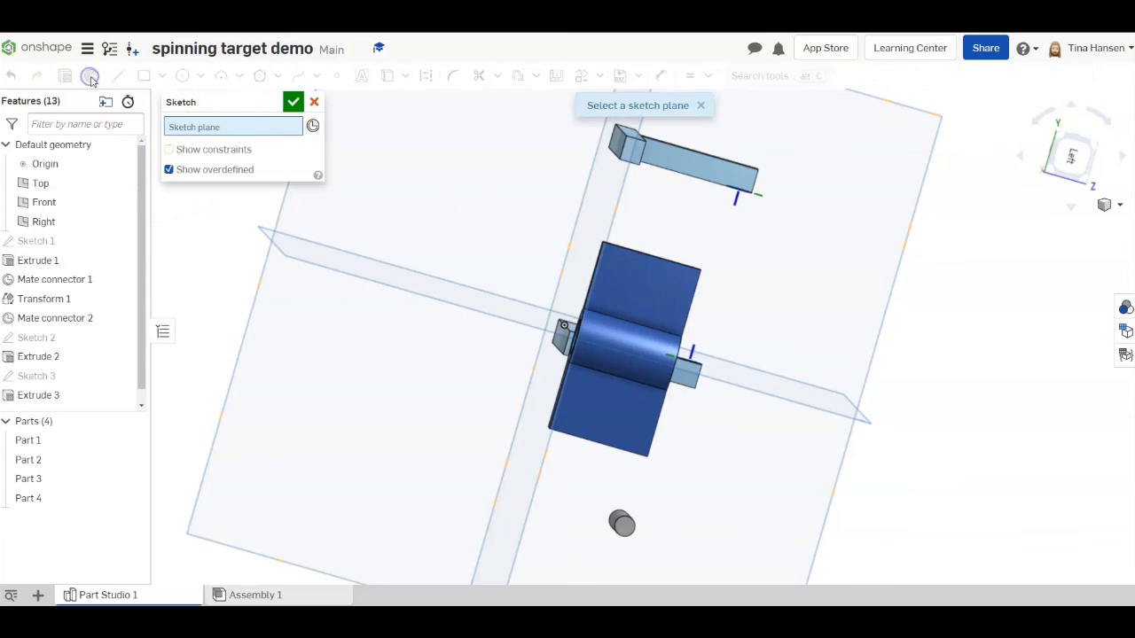
{"action": "left_click", "coordinate": [642, 279]}
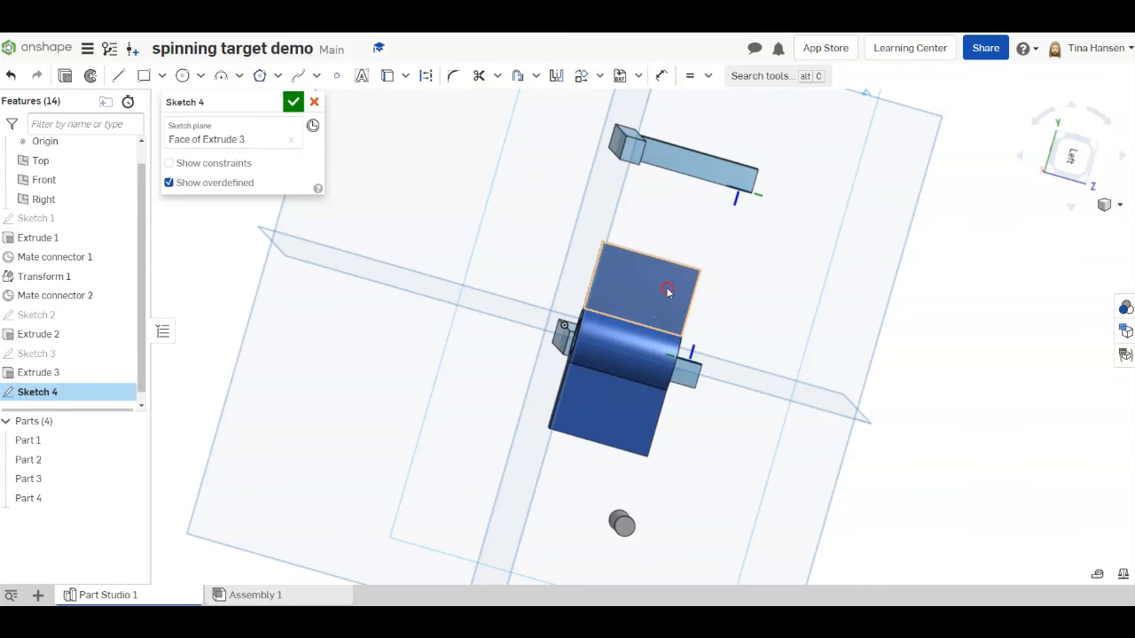
{"action": "right_click", "coordinate": [668, 291]}
{"action": "left_click", "coordinate": [745, 510]}
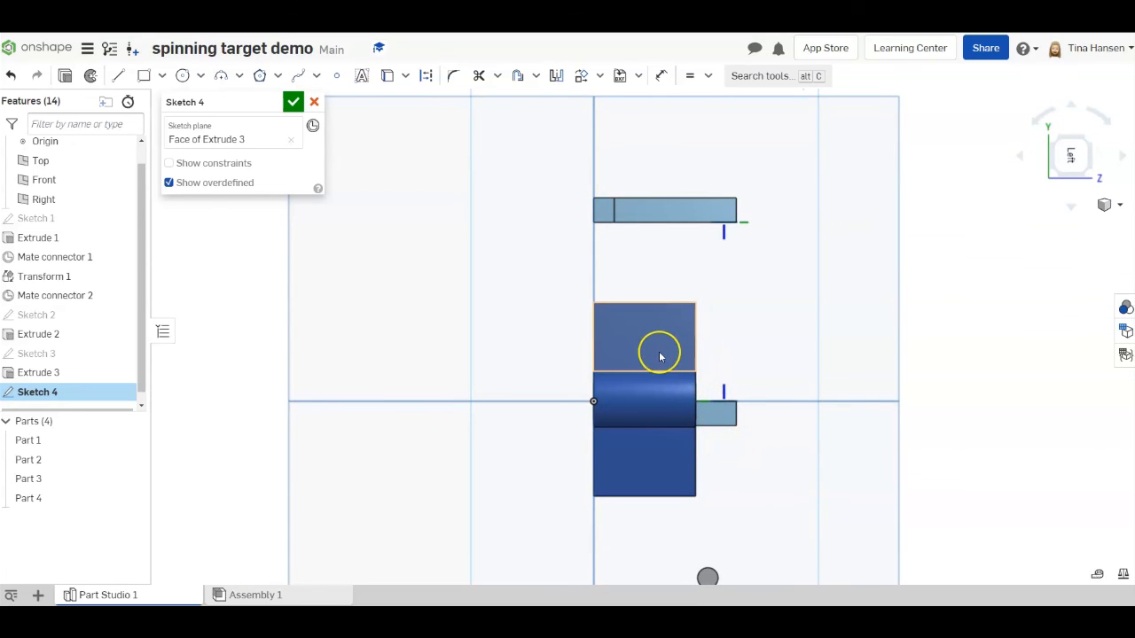
{"action": "scroll", "coordinate": [659, 355], "scroll_direction": "up", "scroll_amount": 4}
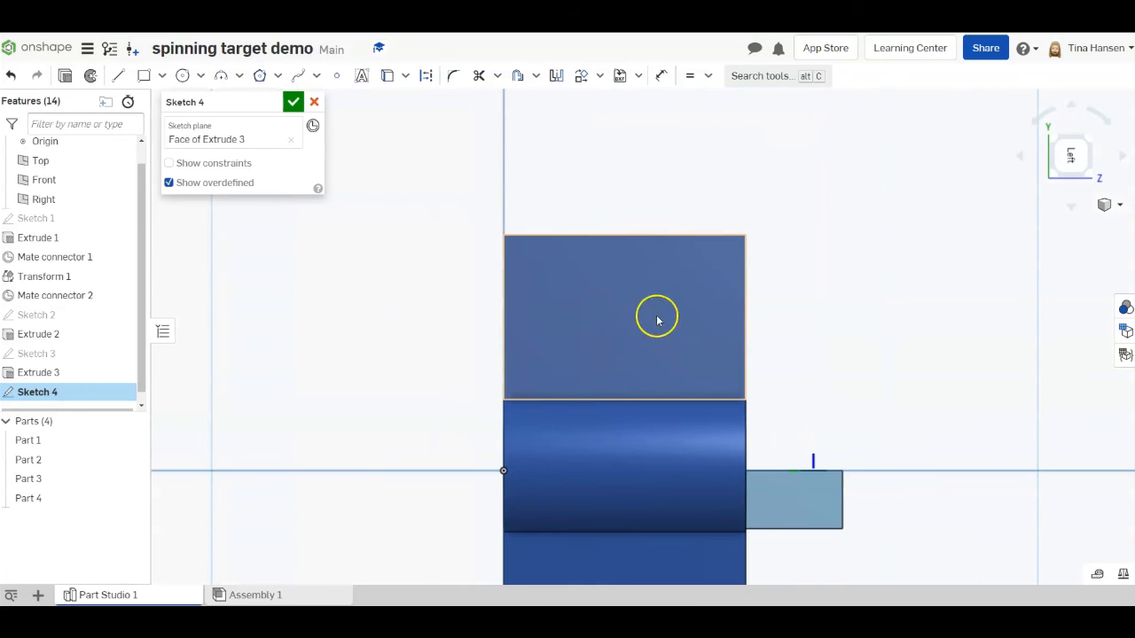
Add the sketch text "10" on the upper bar's face using the Allerta Stencil font.
{"action": "left_click", "coordinate": [363, 76]}
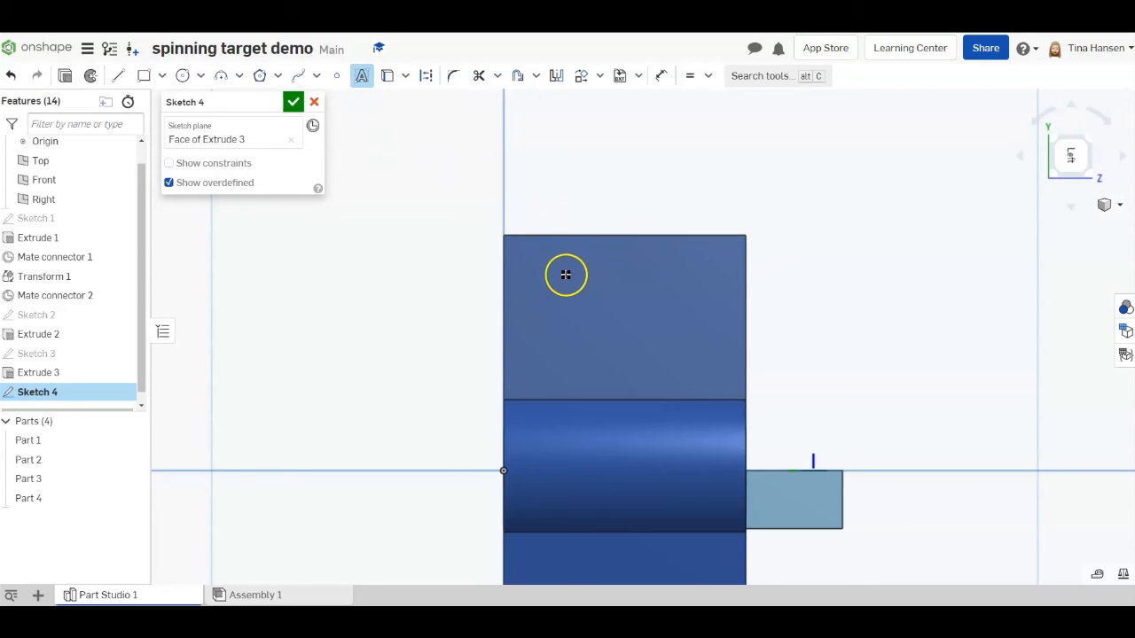
{"action": "left_click_drag", "start_coordinate": [559, 249], "coordinate": [704, 373]}
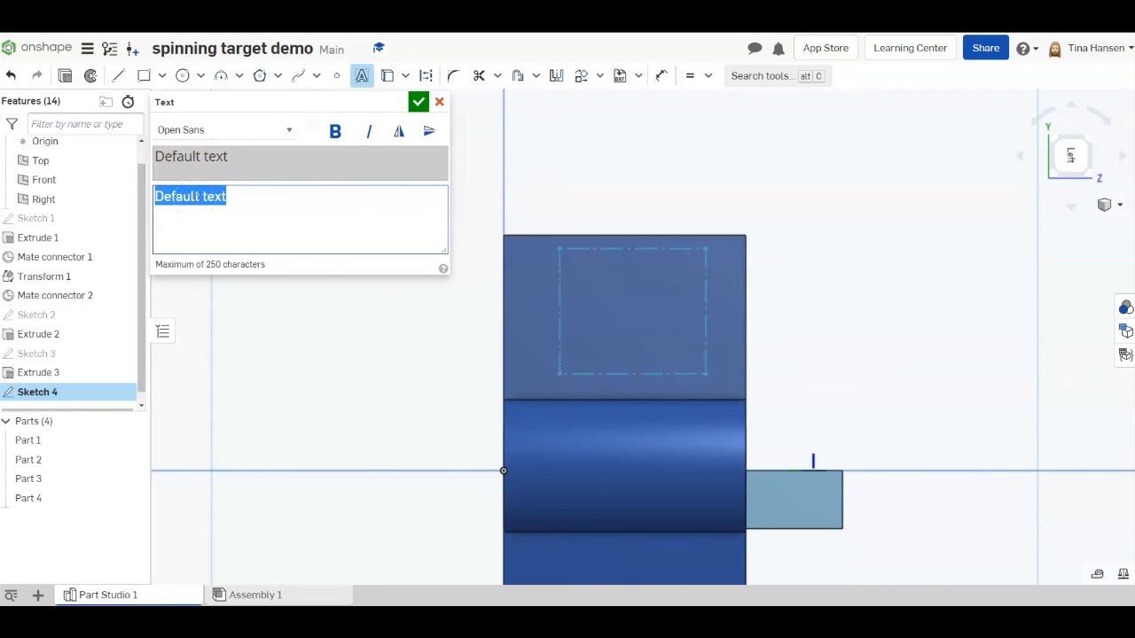
{"action": "type", "text": "10"}
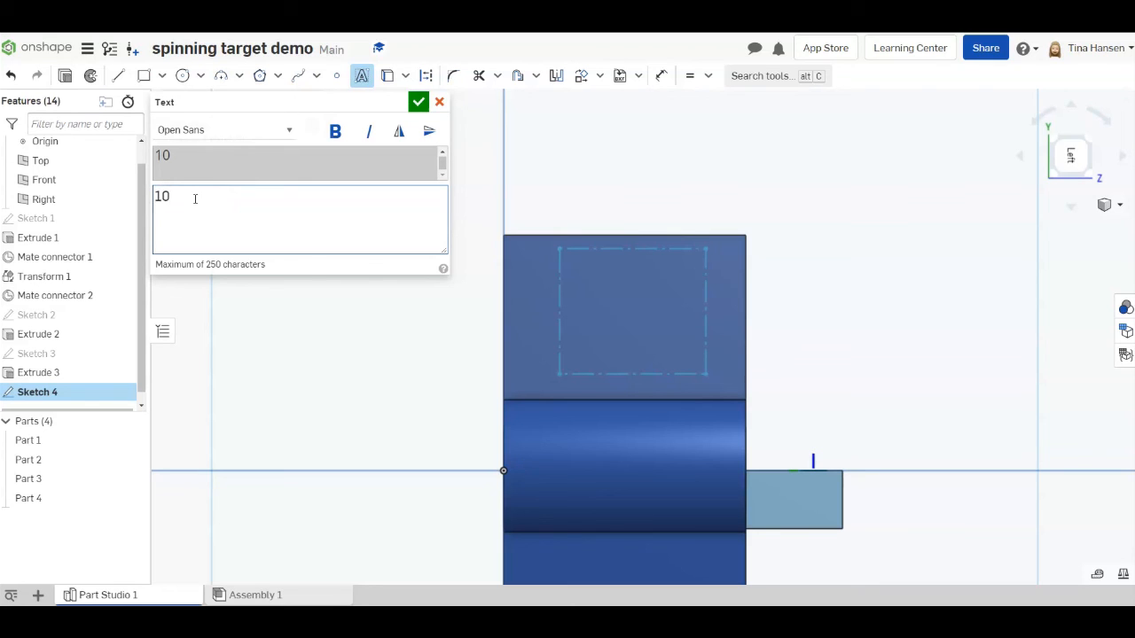
{"action": "key", "text": "Return"}
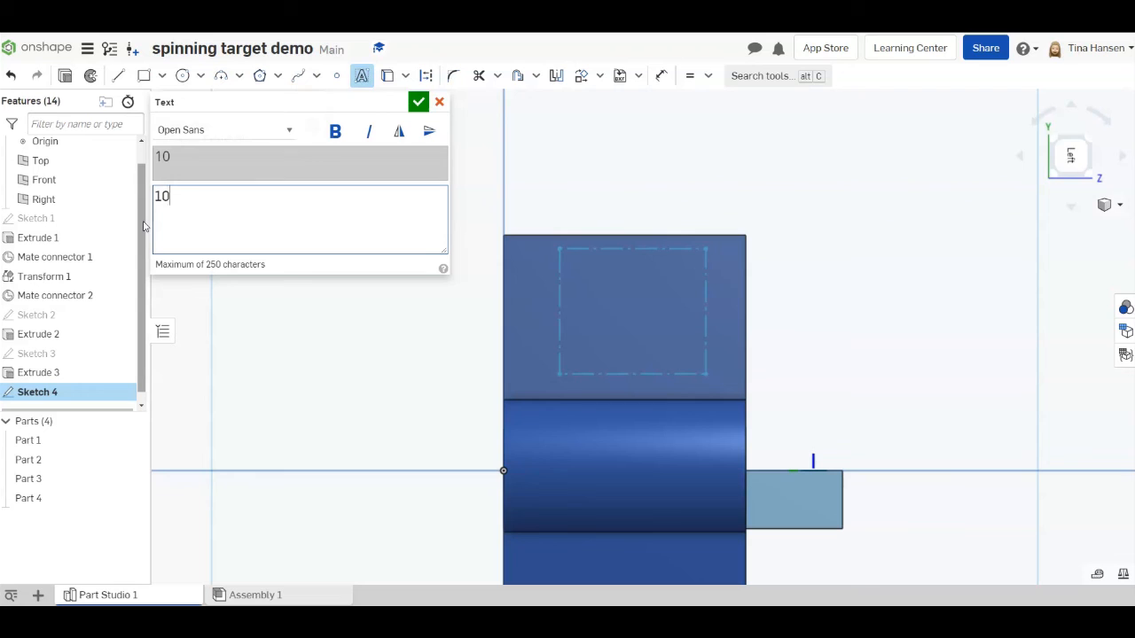
{"action": "left_click", "coordinate": [288, 129]}
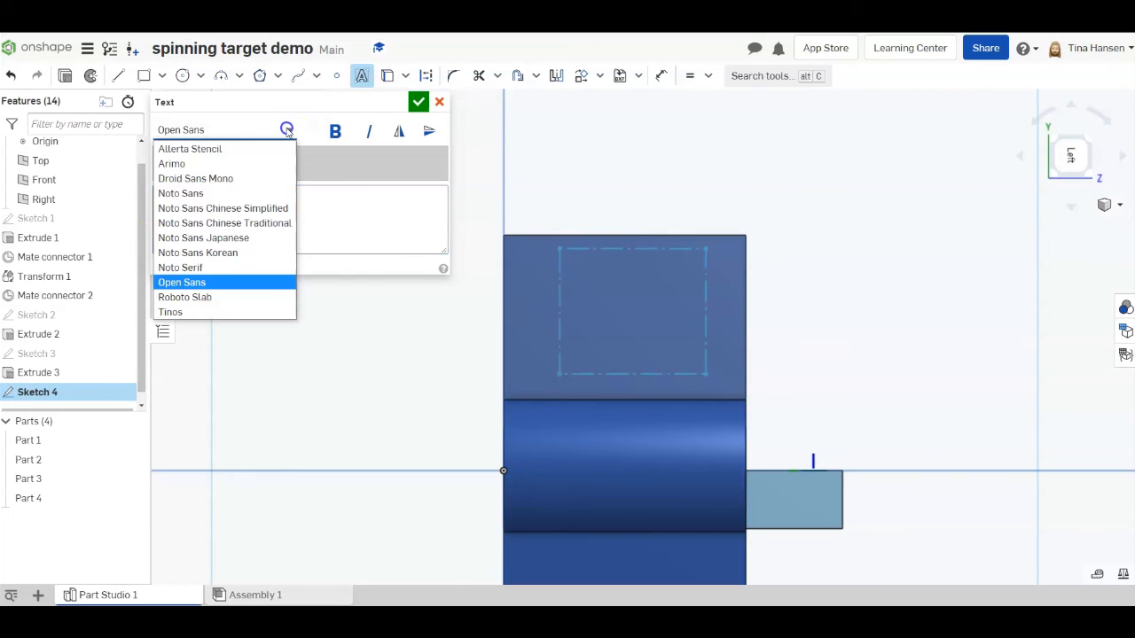
{"action": "left_click", "coordinate": [216, 151]}
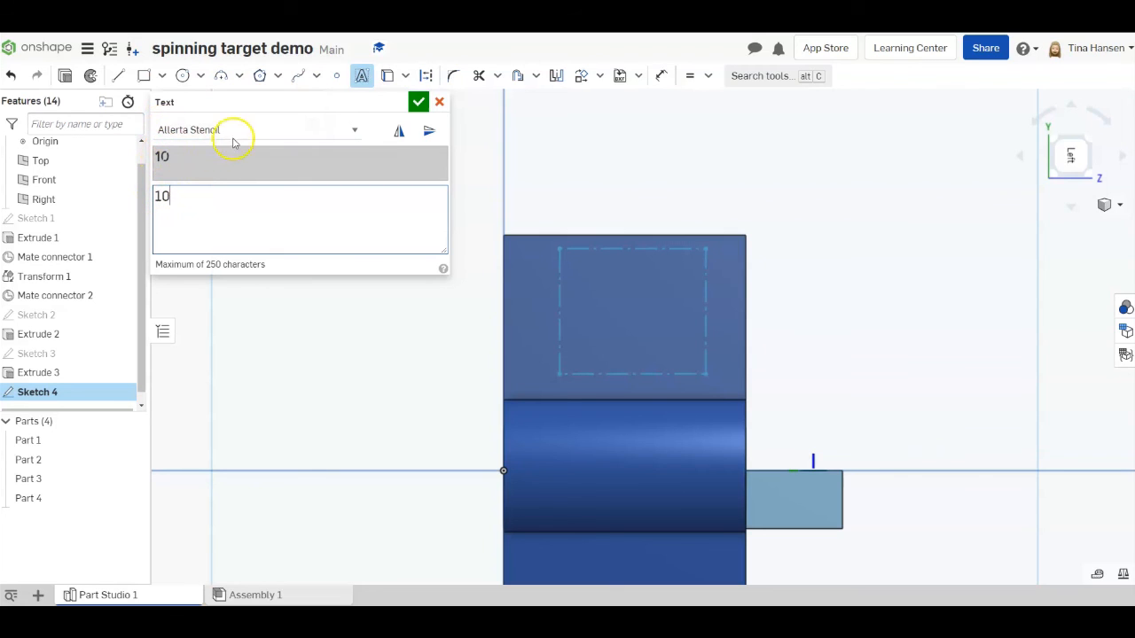
{"action": "left_click", "coordinate": [418, 102]}
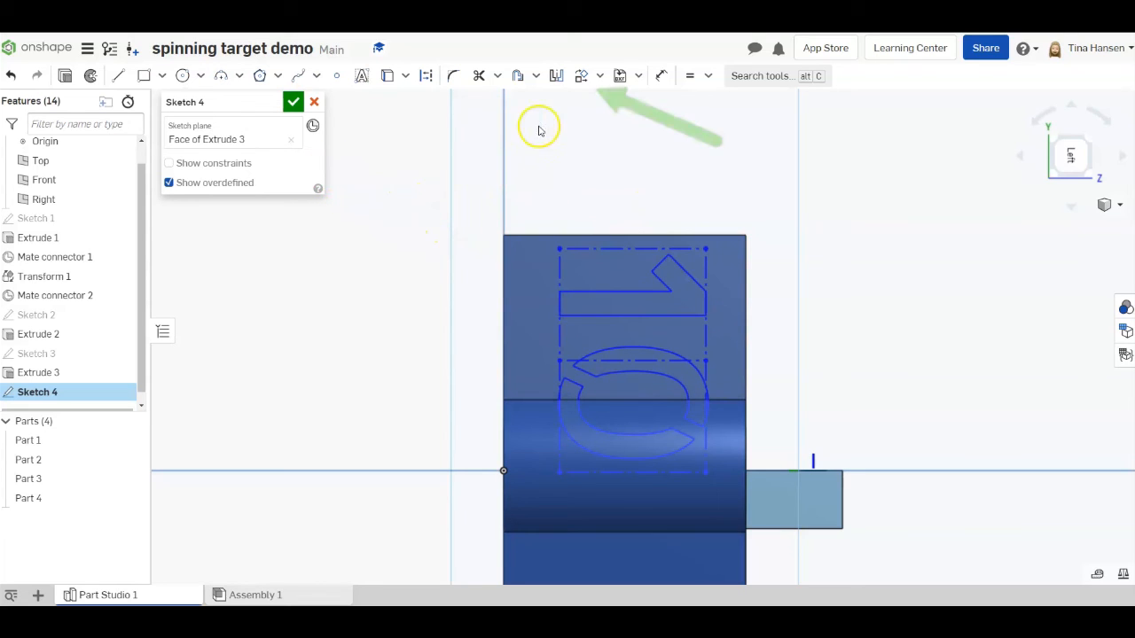
Rotate the "10" text upright by 90 degrees with Transform, move it inside the upper bar's face, and finish the sketch.
{"action": "left_click", "coordinate": [581, 78]}
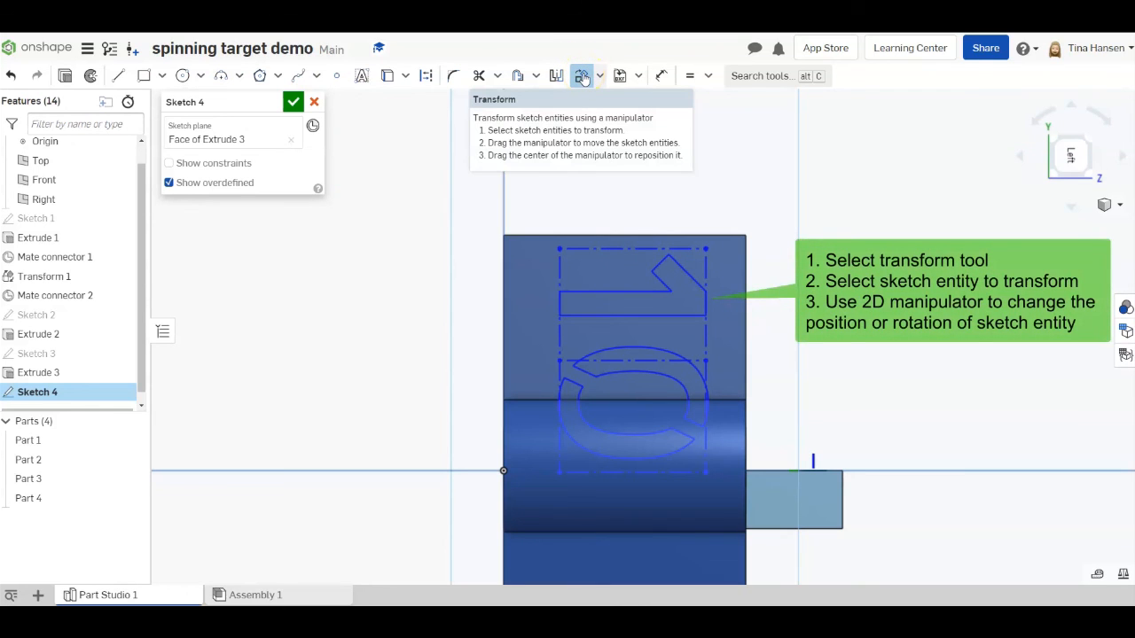
{"action": "left_click", "coordinate": [636, 253]}
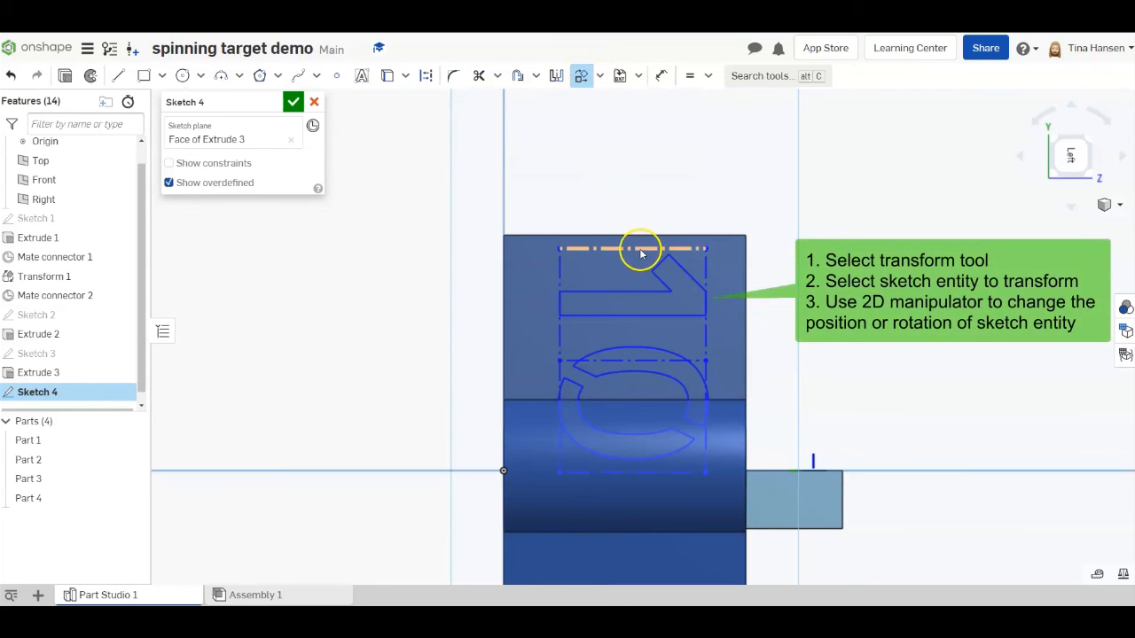
{"action": "left_click", "coordinate": [686, 313]}
{"action": "left_click", "coordinate": [704, 325]}
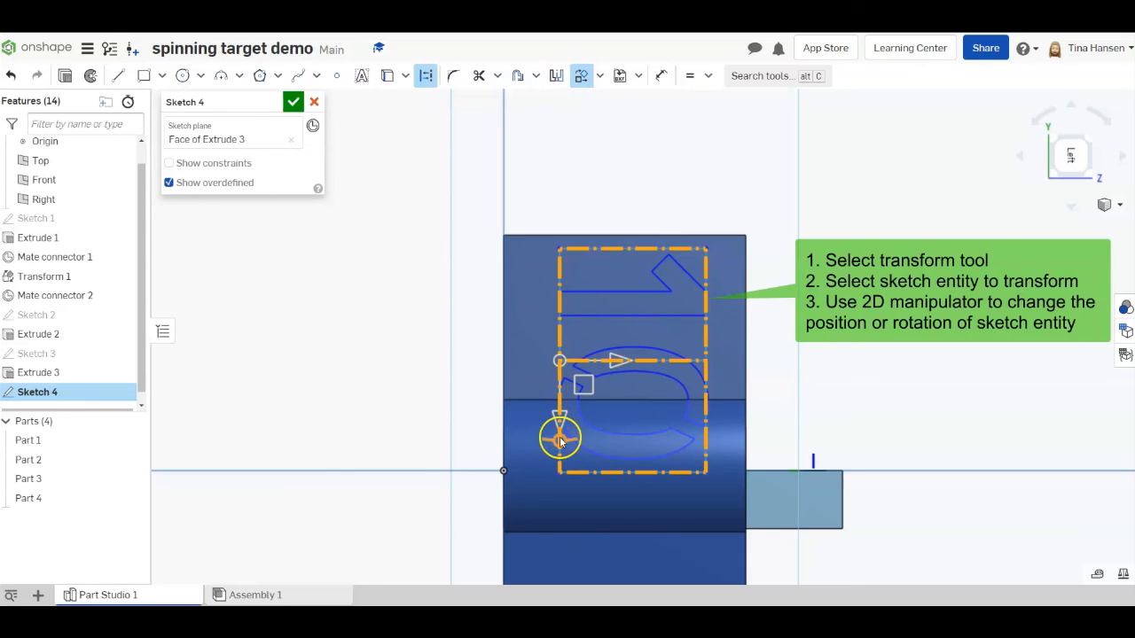
{"action": "mouse_move", "coordinate": [571, 441]}
{"action": "left_mouse_down"}
{"action": "mouse_move", "coordinate": [629, 393]}
{"action": "mouse_move", "coordinate": [630, 355]}
{"action": "left_mouse_up"}
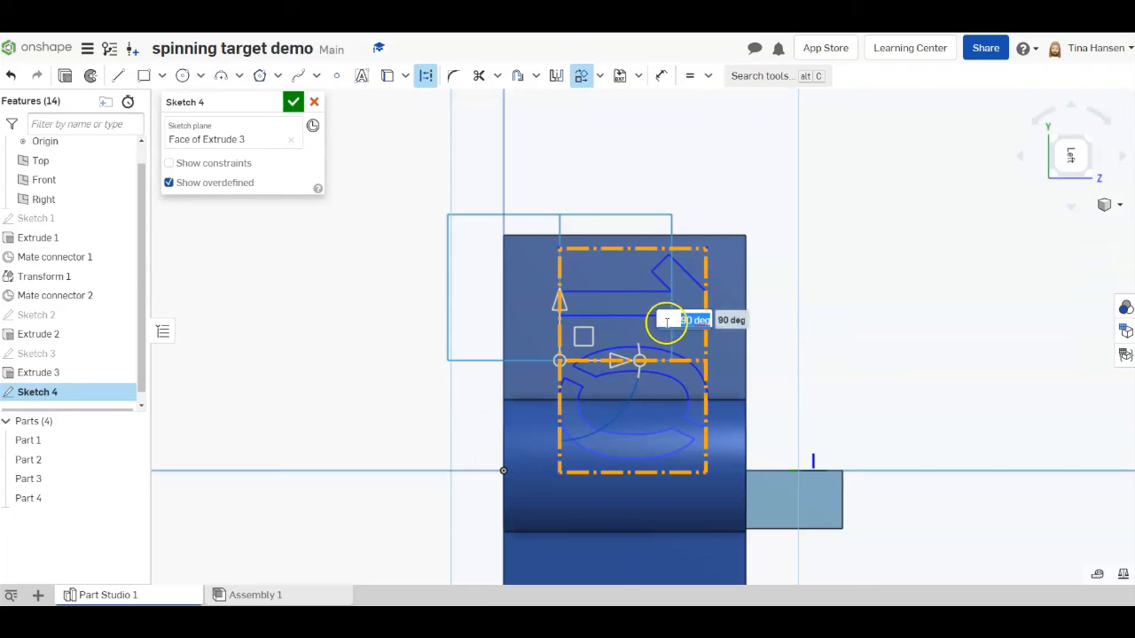
{"action": "left_click", "coordinate": [671, 321]}
{"action": "left_click", "coordinate": [762, 303]}
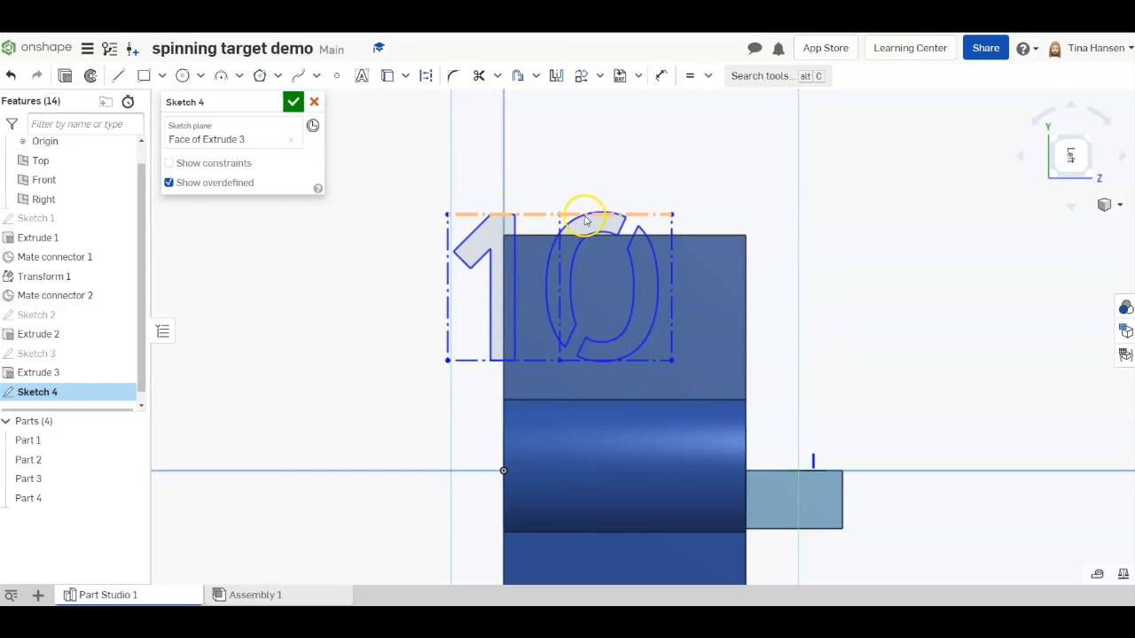
{"action": "mouse_move", "coordinate": [571, 217]}
{"action": "left_mouse_down"}
{"action": "mouse_move", "coordinate": [648, 241]}
{"action": "mouse_move", "coordinate": [634, 242]}
{"action": "left_mouse_up"}
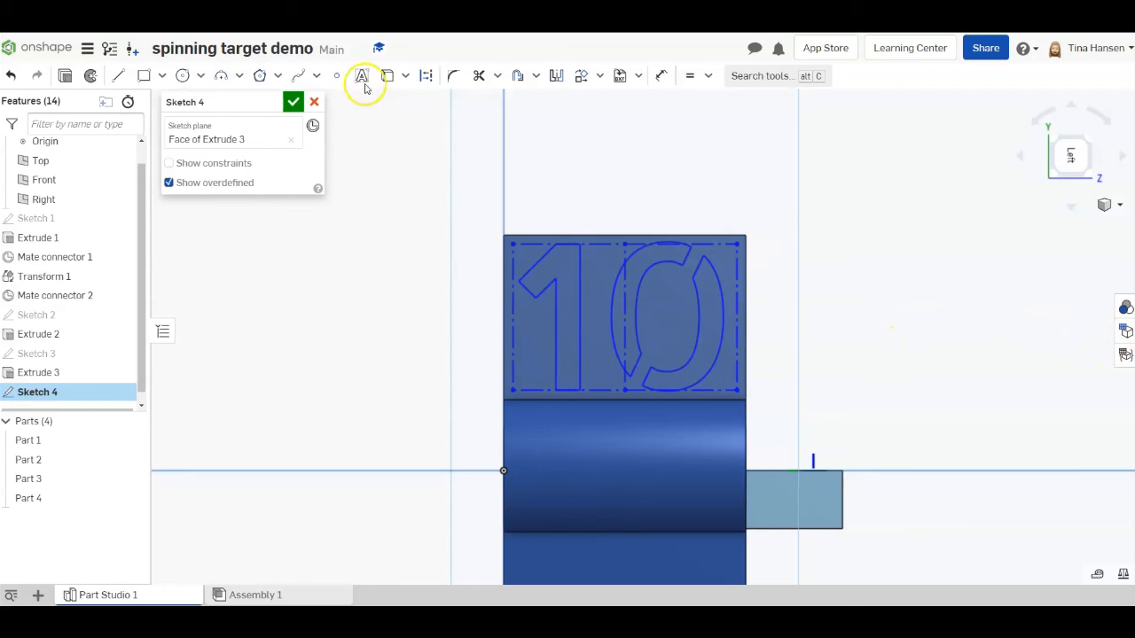
{"action": "left_click", "coordinate": [294, 103]}
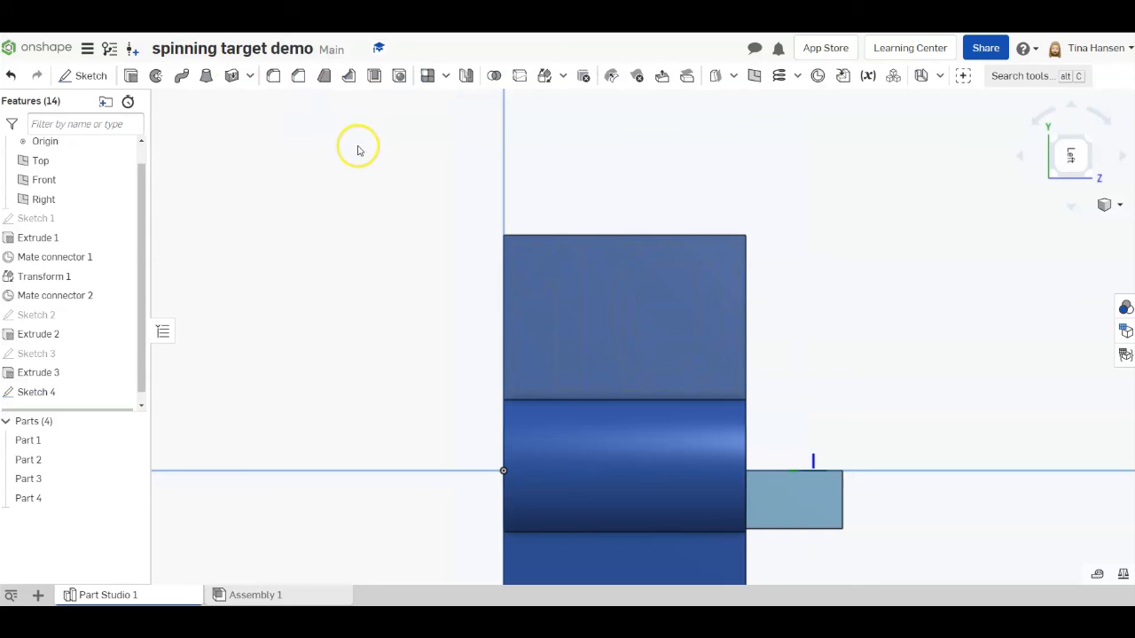
Cut the "10" text from Sketch 4 out of the target with a Remove extrude set to Through all.
{"action": "left_click", "coordinate": [132, 75]}
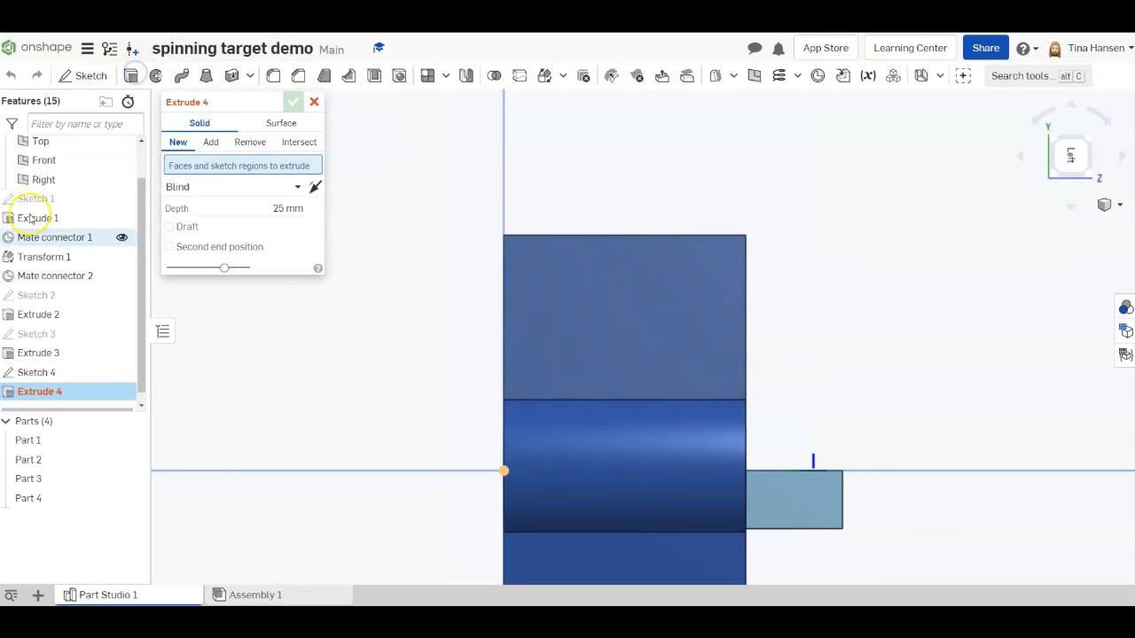
{"action": "left_click", "coordinate": [39, 373]}
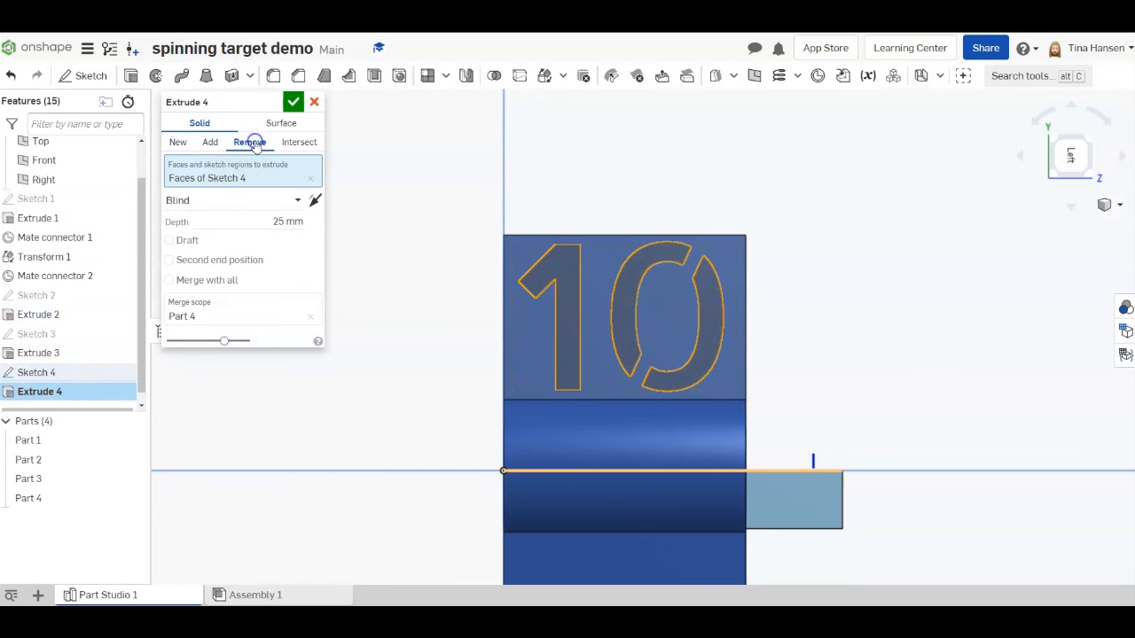
{"action": "left_click", "coordinate": [295, 200]}
{"action": "left_click", "coordinate": [251, 337]}
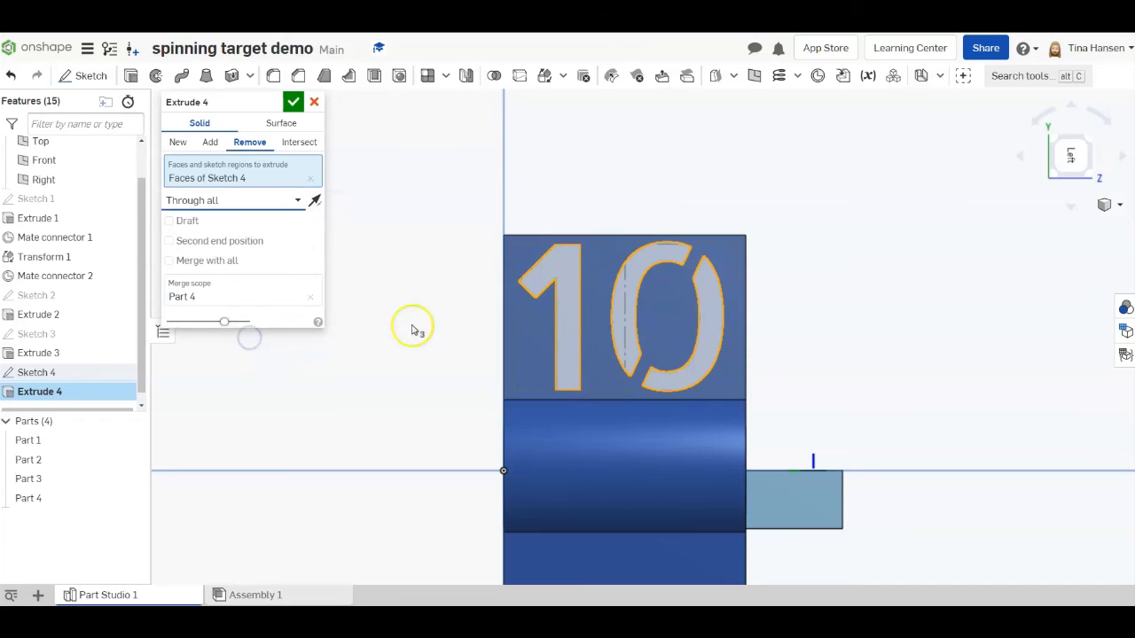
{"action": "right_click_drag", "start_coordinate": [908, 359], "coordinate": [881, 375]}
{"action": "left_click", "coordinate": [294, 102]}
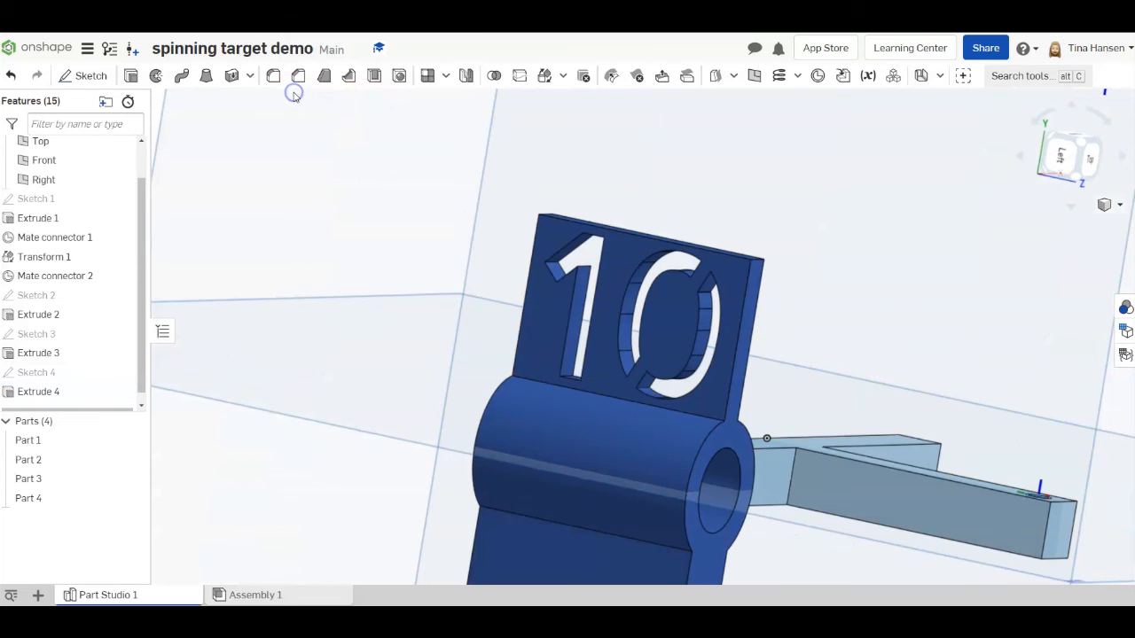
{"action": "scroll", "coordinate": [754, 336], "scroll_direction": "down", "scroll_amount": 5}
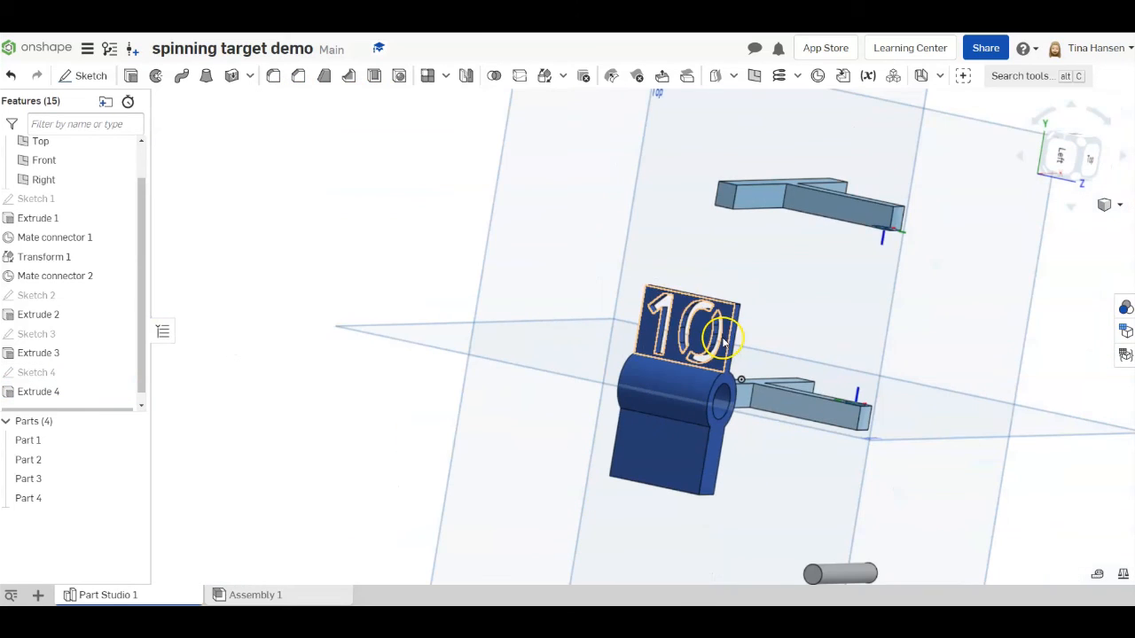
{"action": "right_click_drag", "start_coordinate": [743, 456], "coordinate": [646, 321]}
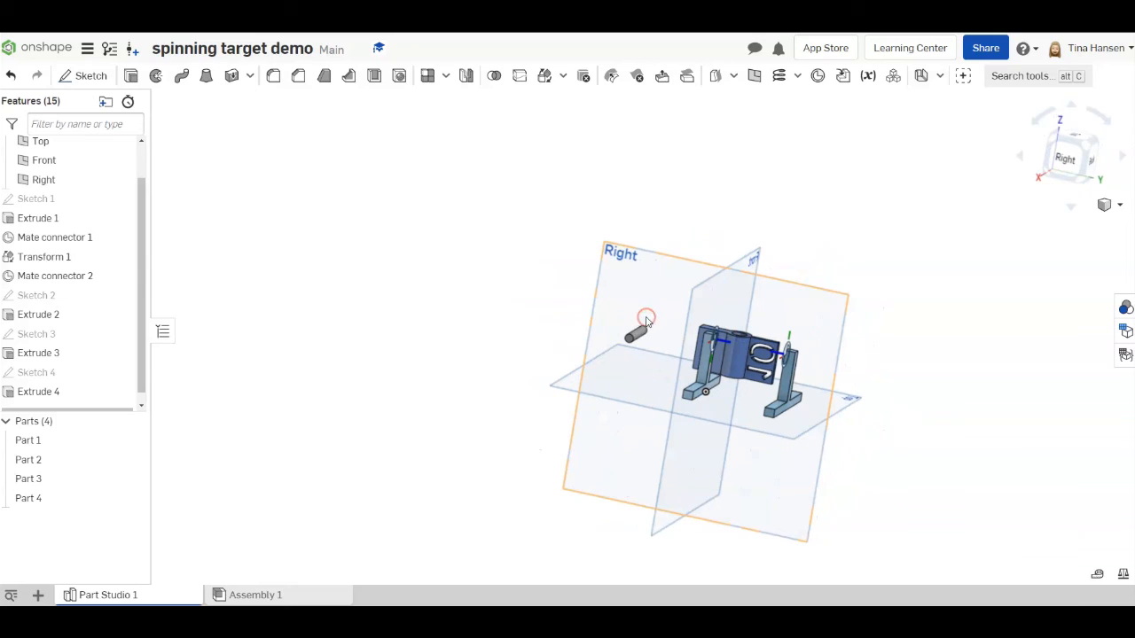